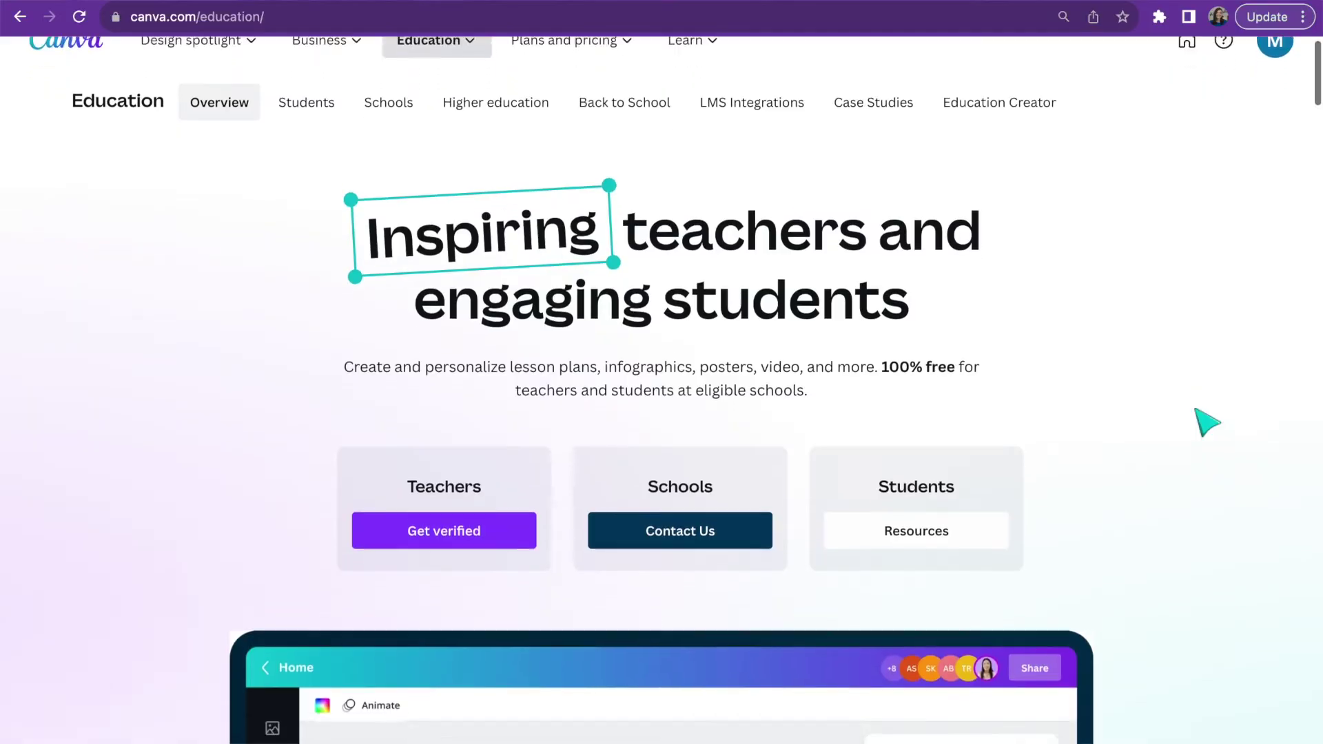
Look through the Canva Education overview page, from the teacher, school and student options down to the campus section.
{"action": "scroll", "coordinate": [1205, 423], "scroll_direction": "down", "scroll_amount": 5}
{"action": "scroll", "coordinate": [1205, 423], "scroll_direction": "down", "scroll_amount": 8}
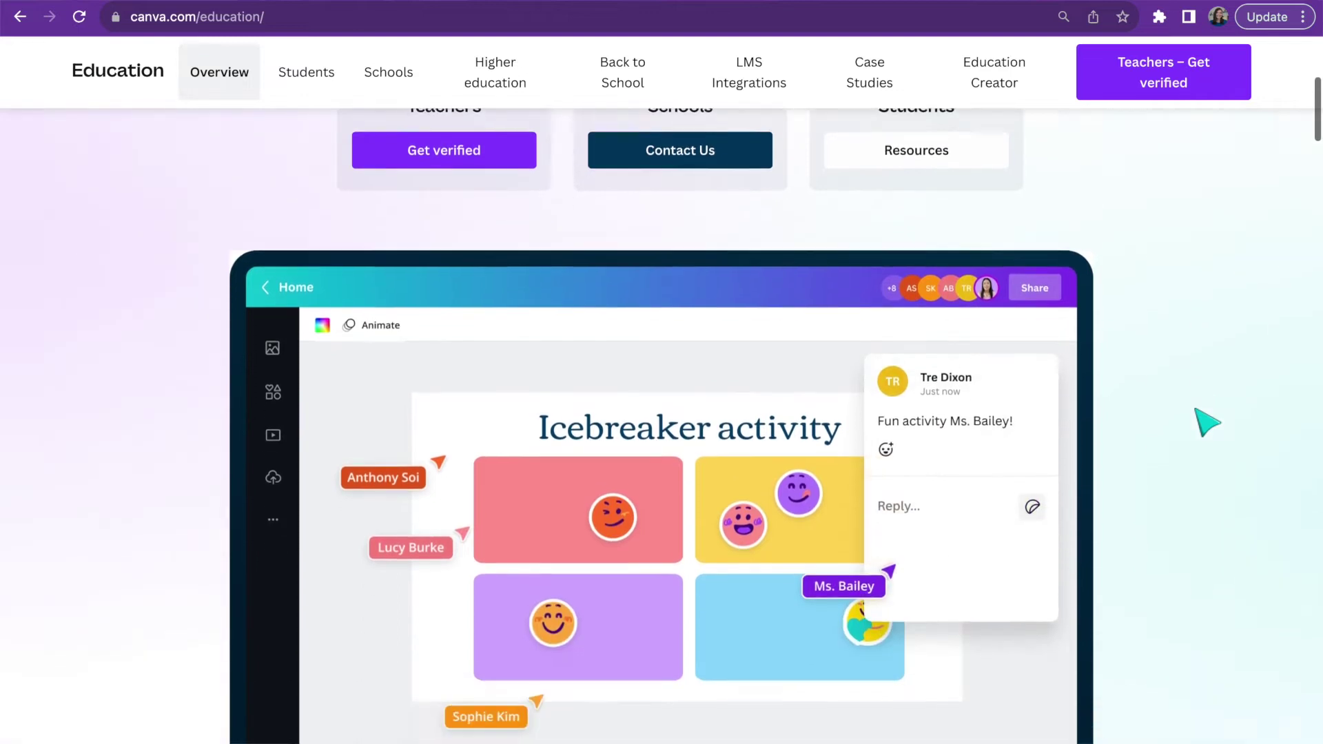
{"action": "scroll", "coordinate": [1203, 420], "scroll_direction": "down", "scroll_amount": 10}
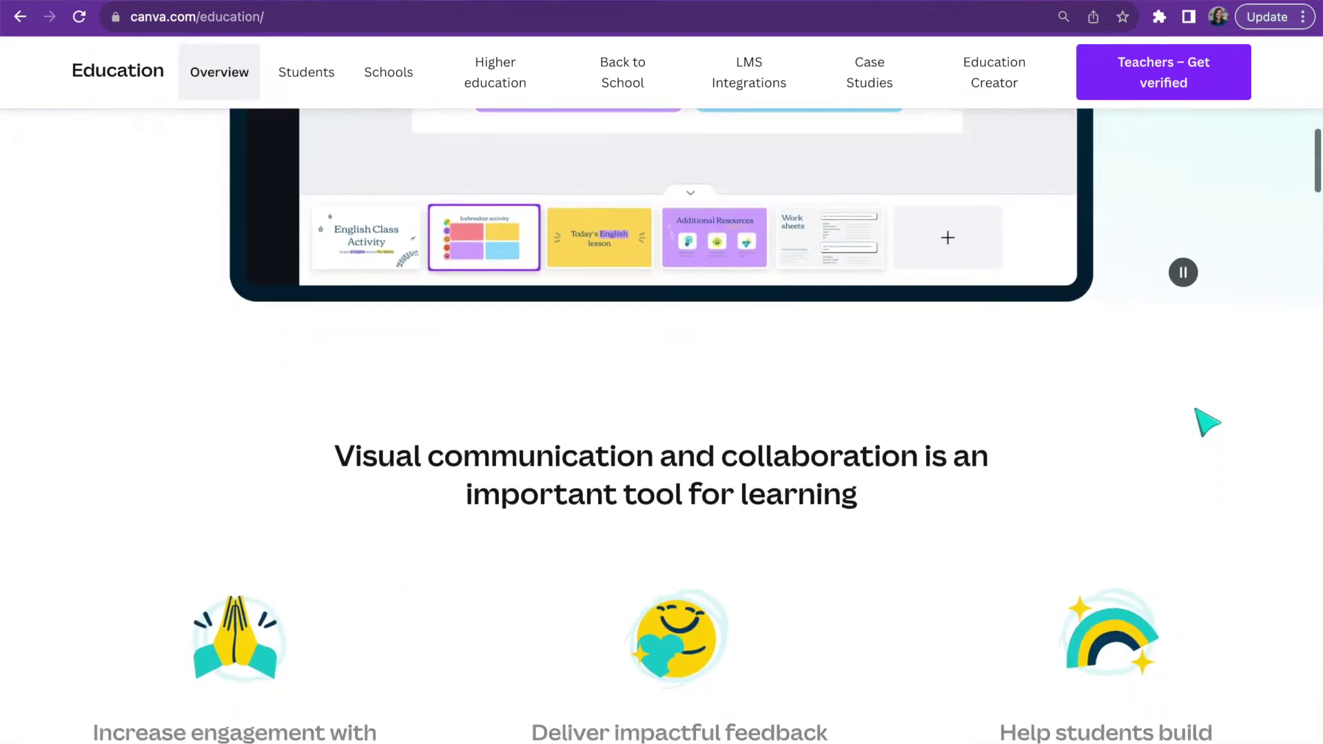
{"action": "scroll", "coordinate": [1207, 422], "scroll_direction": "down", "scroll_amount": 4}
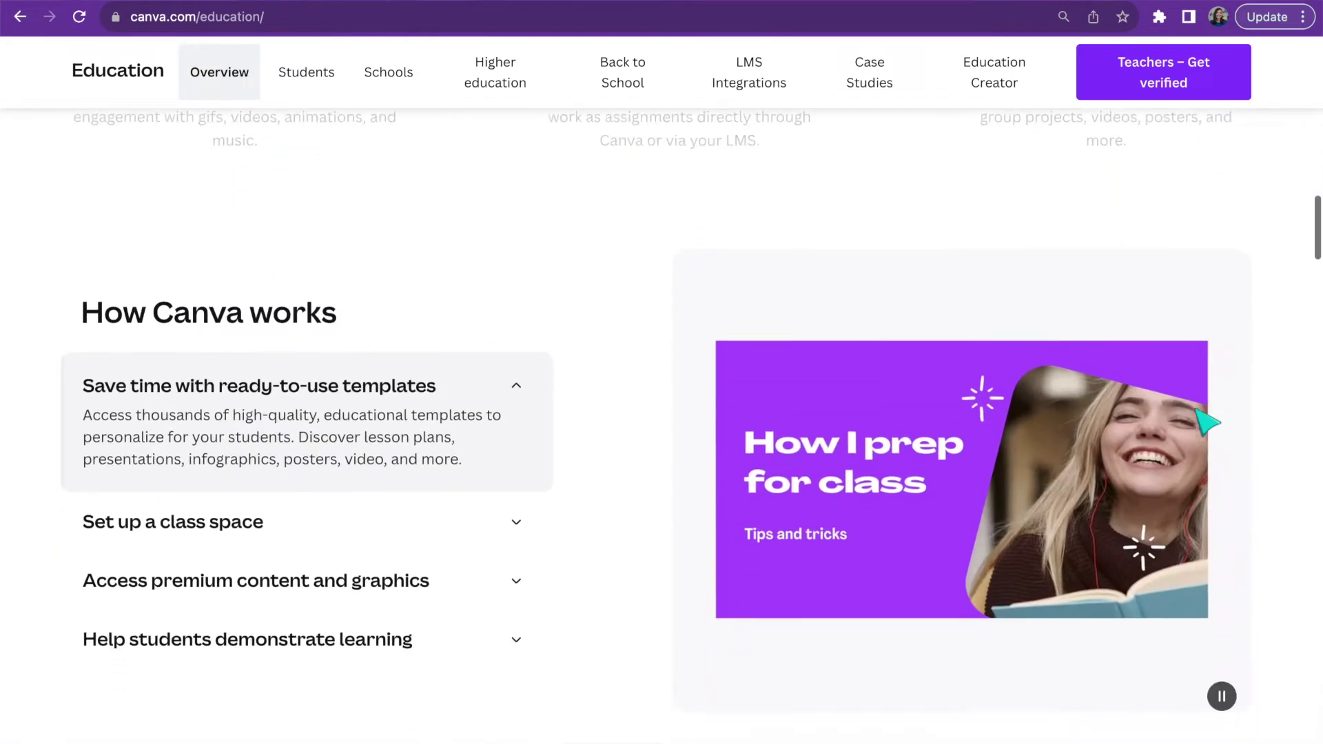
{"action": "scroll", "coordinate": [1207, 422], "scroll_direction": "down", "scroll_amount": 5}
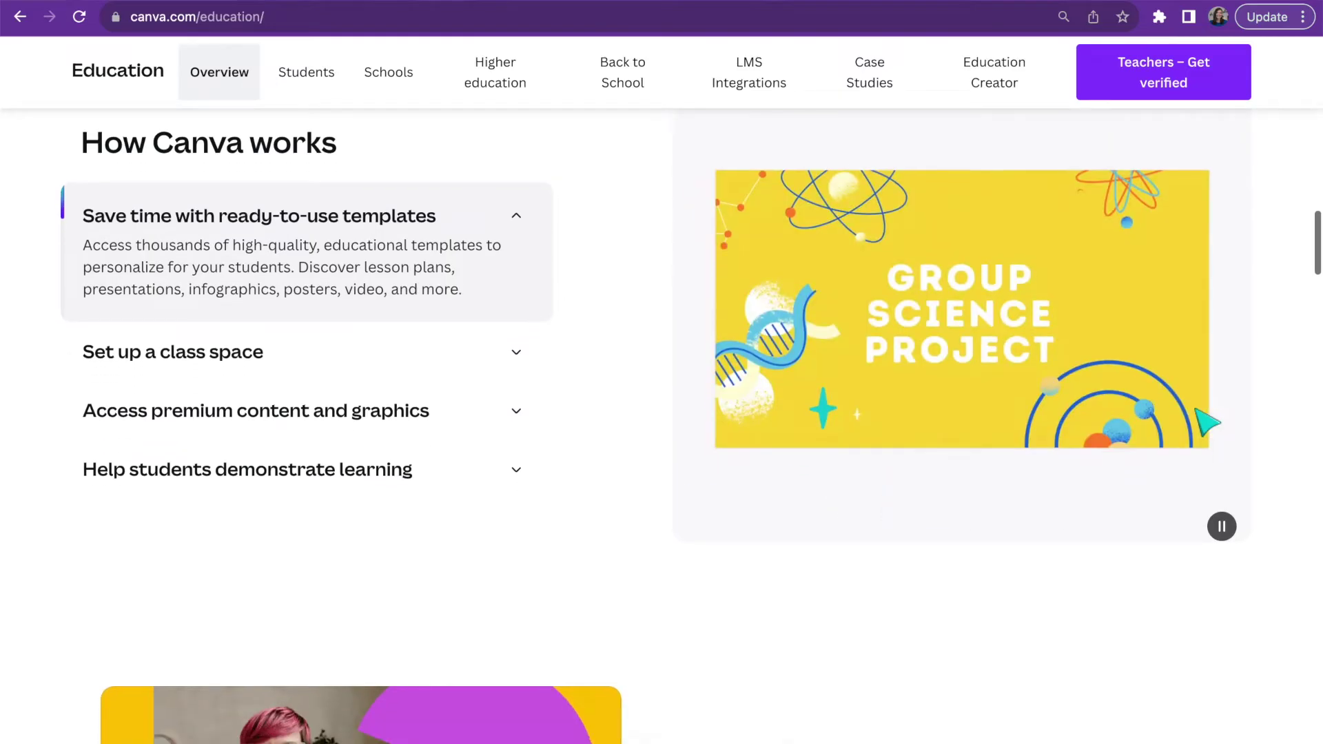
{"action": "scroll", "coordinate": [1207, 421], "scroll_direction": "down", "scroll_amount": 10}
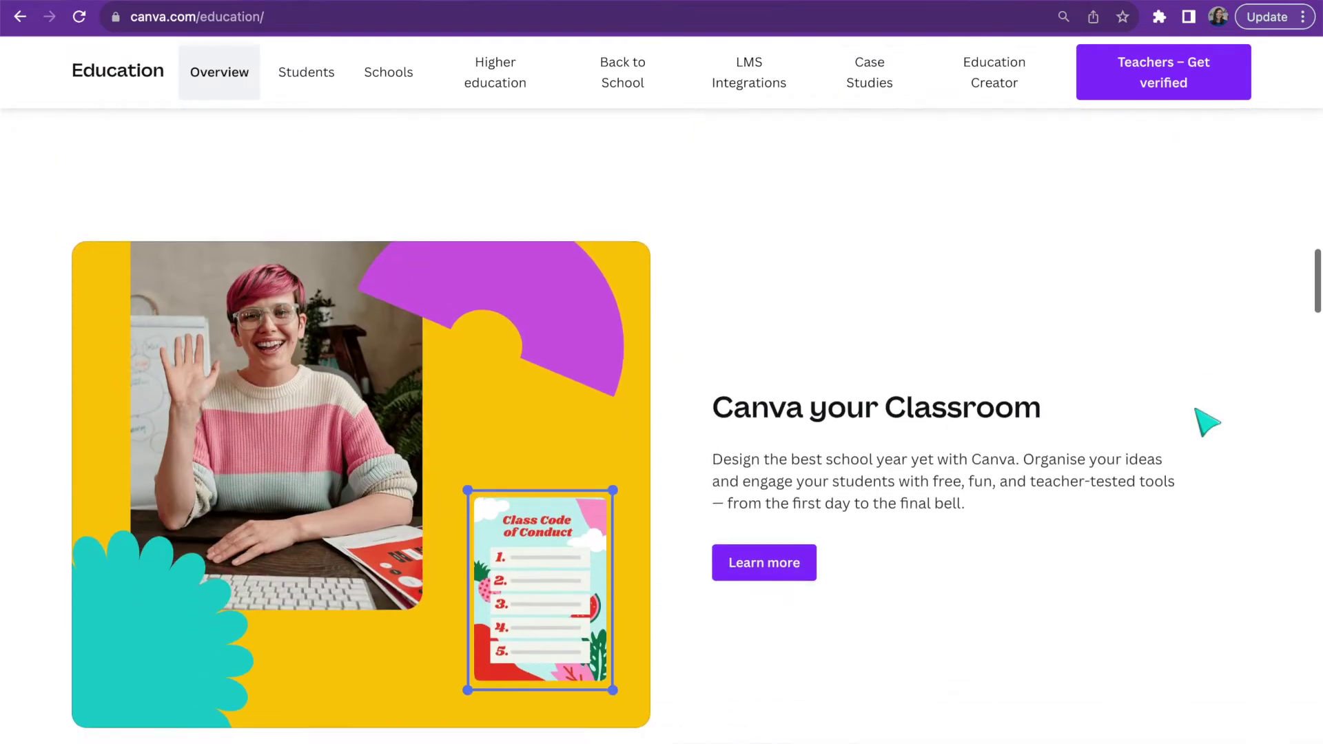
{"action": "scroll", "coordinate": [1228, 427], "scroll_direction": "down", "scroll_amount": 12}
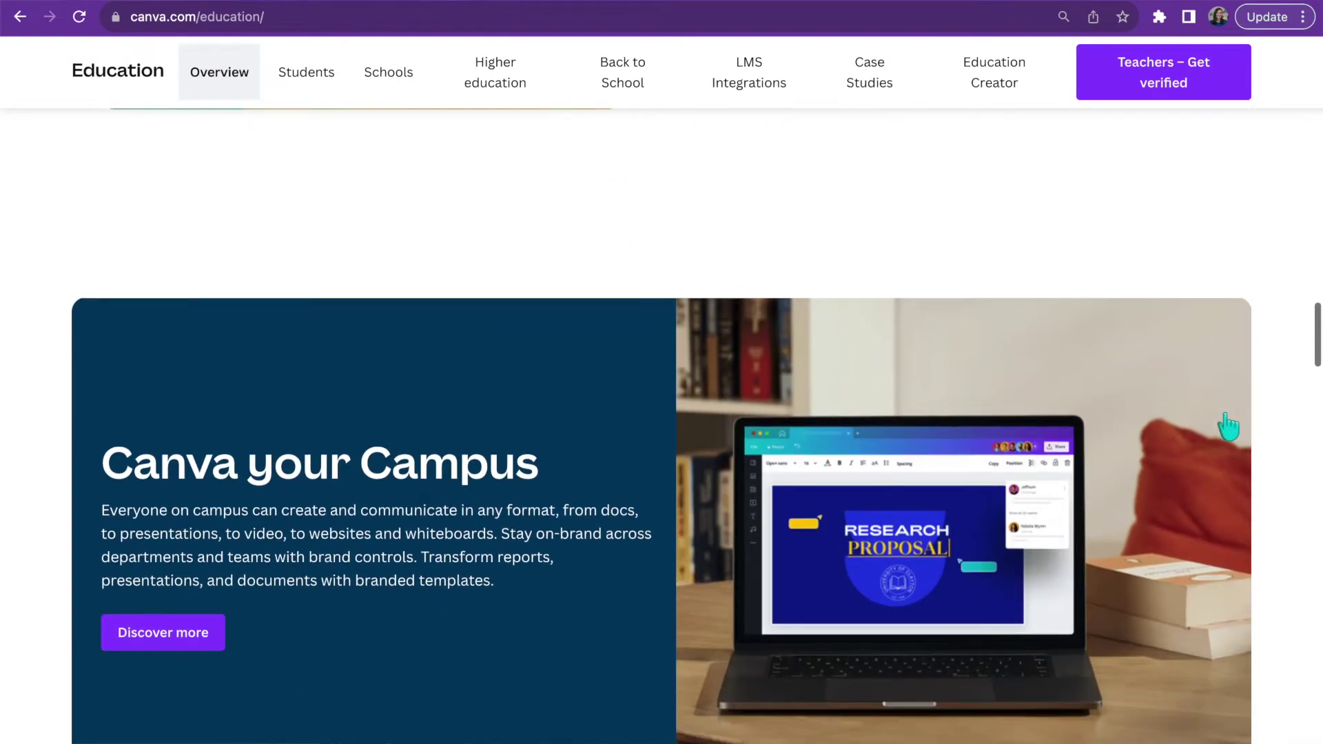
{"action": "scroll", "coordinate": [1237, 427], "scroll_direction": "down", "scroll_amount": 8}
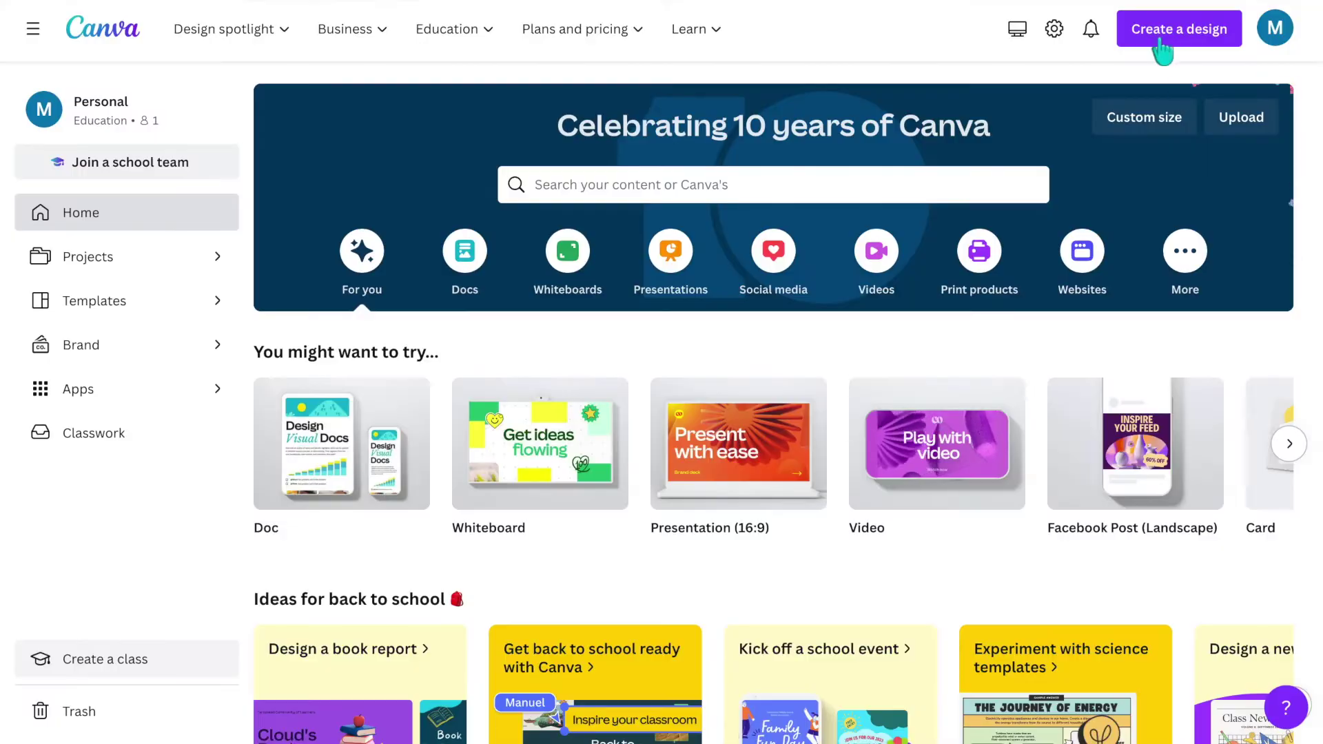
Create a new custom-size design 11 in wide and 3.5 in high.
{"action": "left_click", "coordinate": [1162, 48]}
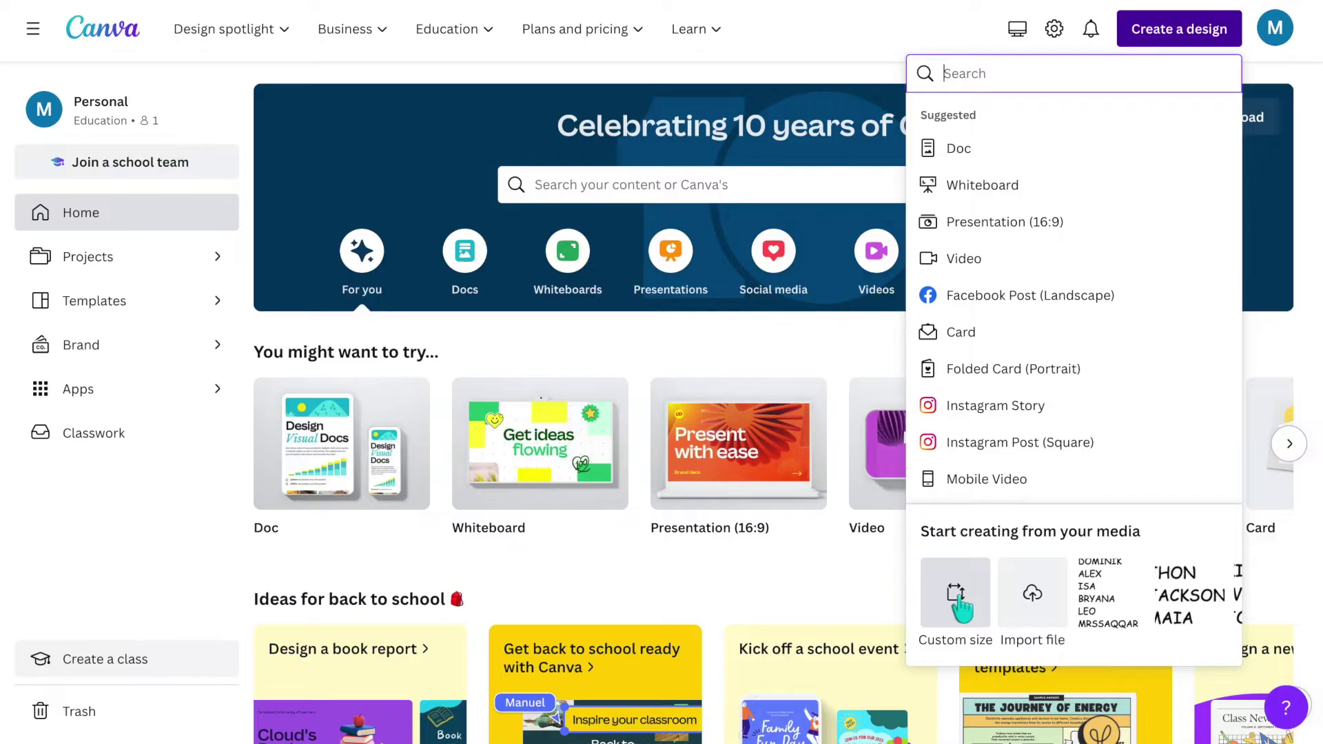
{"action": "left_click", "coordinate": [956, 594]}
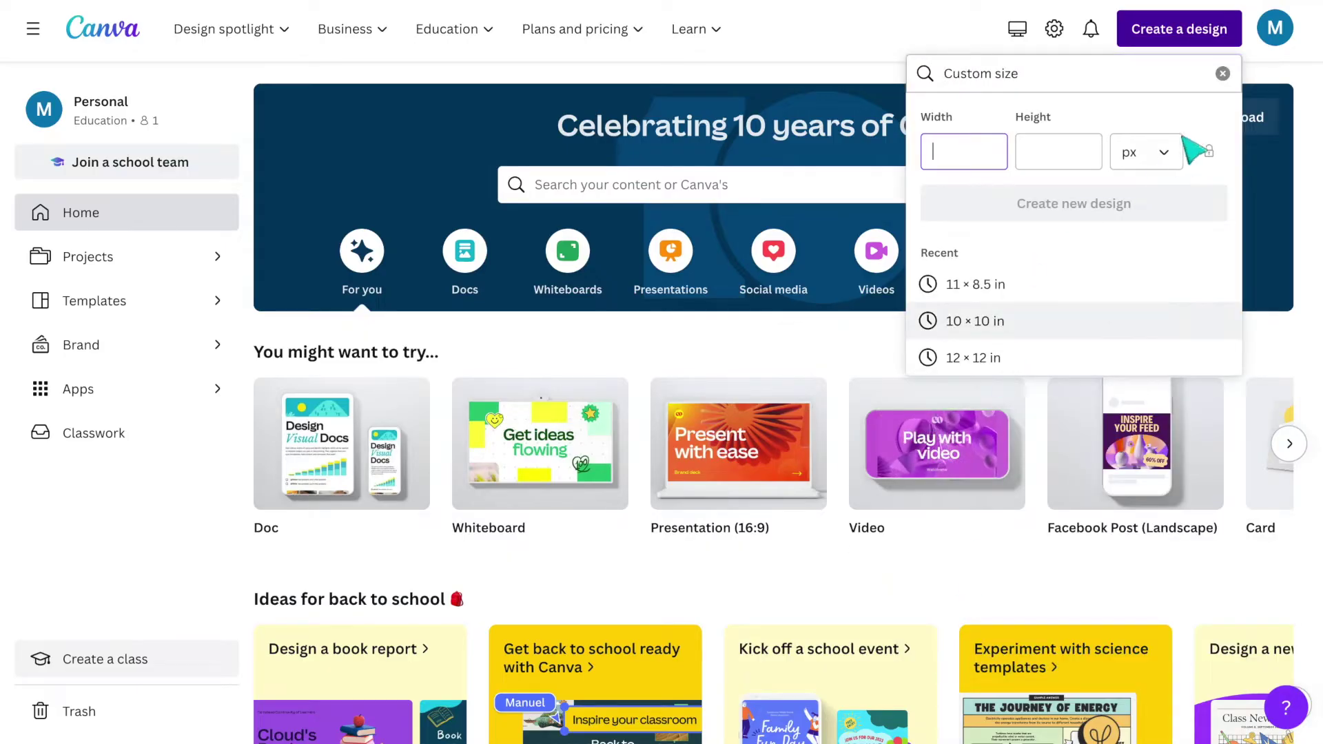
{"action": "left_click", "coordinate": [1158, 154]}
{"action": "left_click", "coordinate": [1141, 242]}
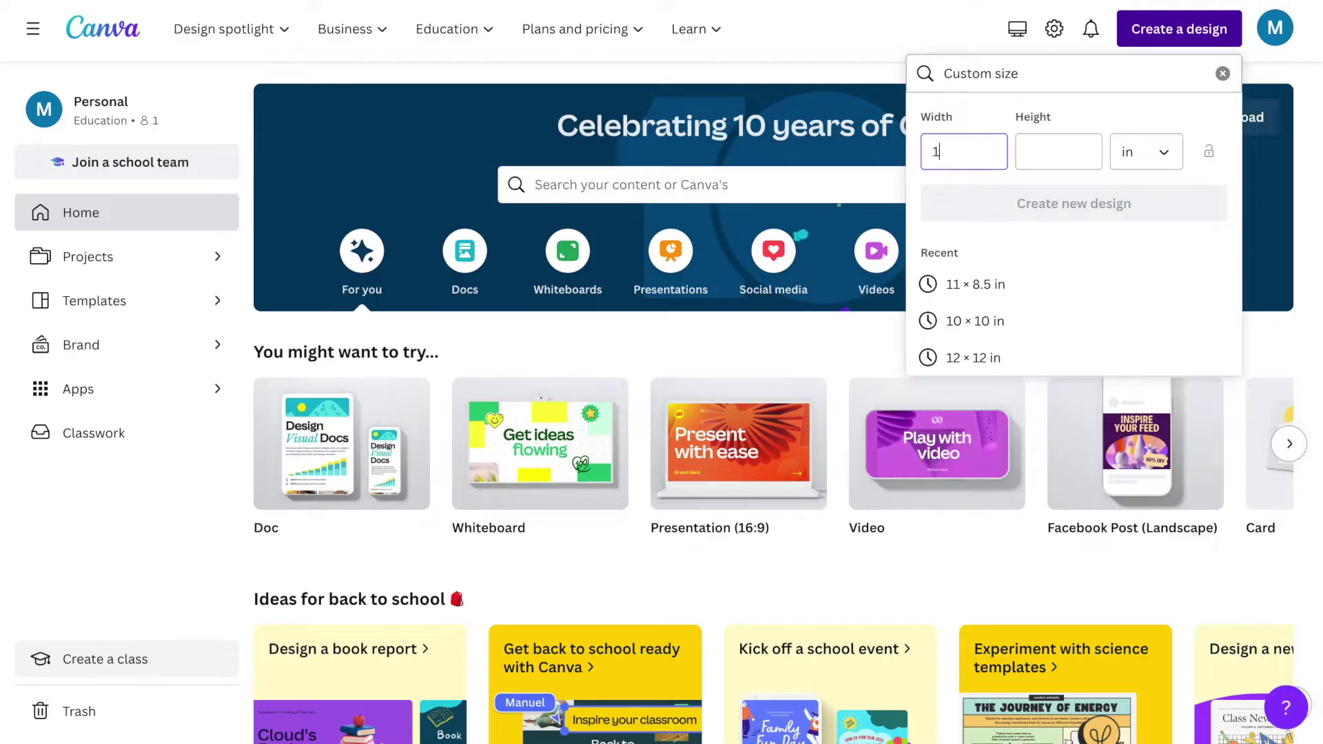
{"action": "type", "text": "11"}
{"action": "left_click", "coordinate": [1069, 155]}
{"action": "type", "text": "3.5"}
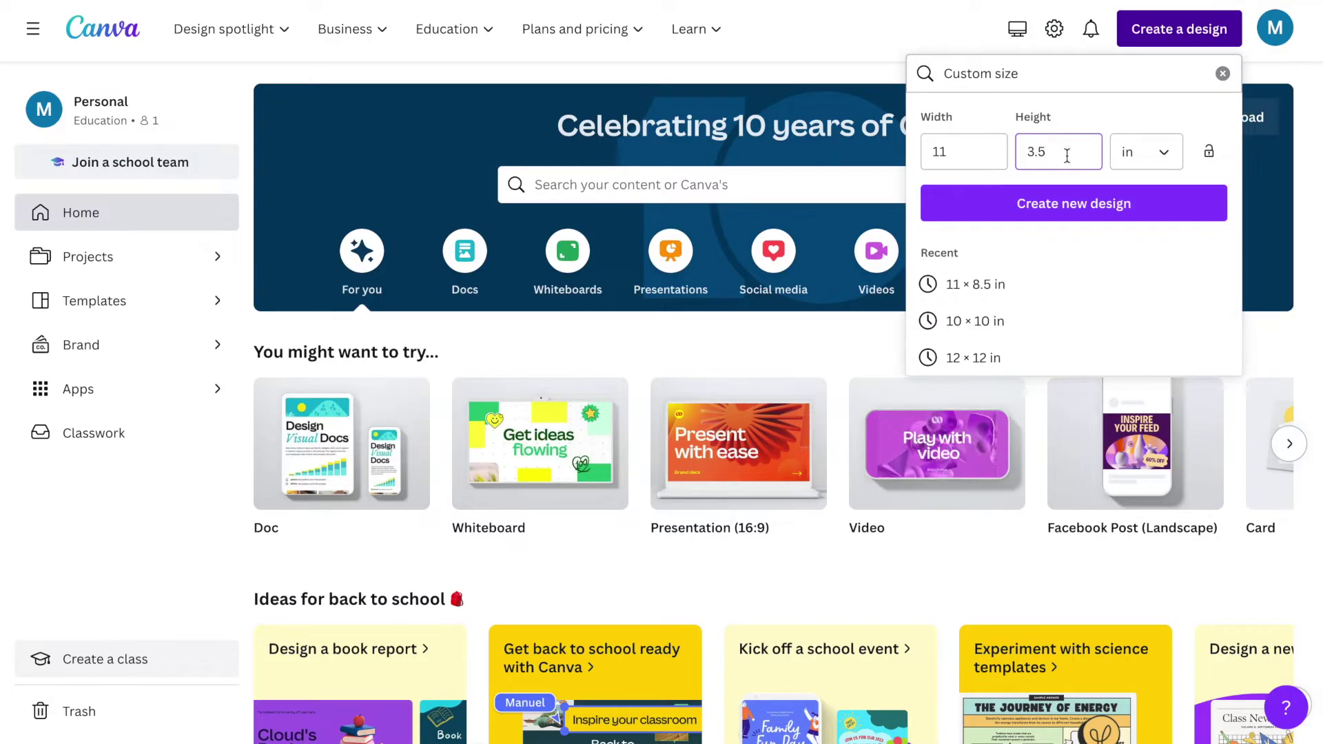
{"action": "left_click", "coordinate": [1085, 213]}
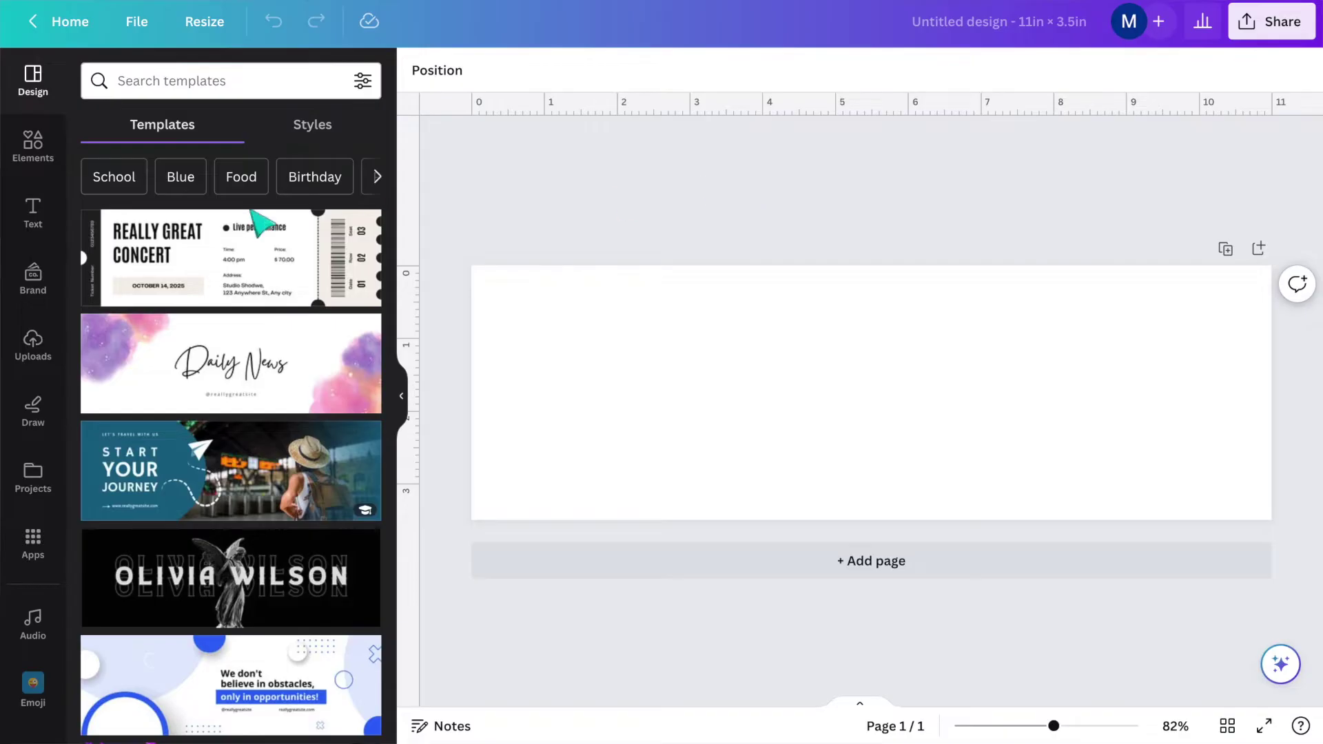
Search the elements for "rectangle" and add the plain square shape to the page.
{"action": "left_click", "coordinate": [50, 160]}
{"action": "type", "text": "rectangle"}
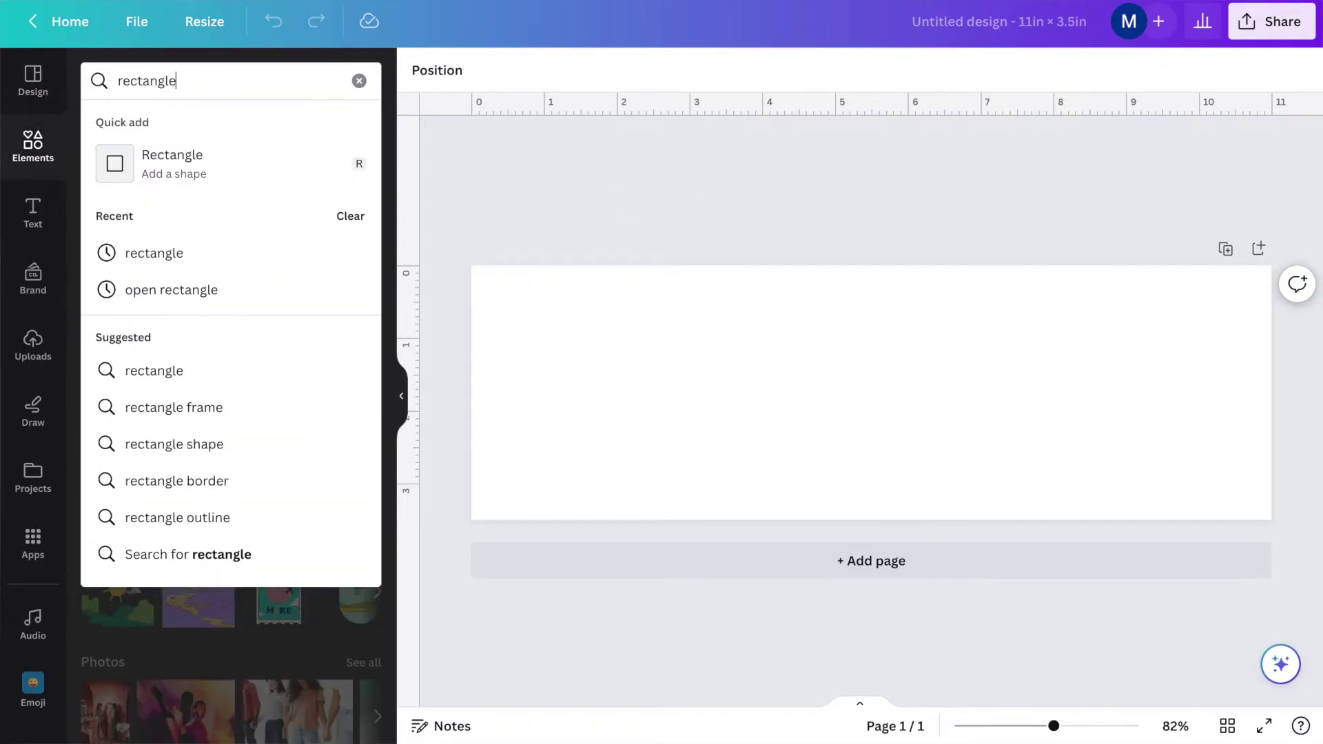
{"action": "key", "text": "Return"}
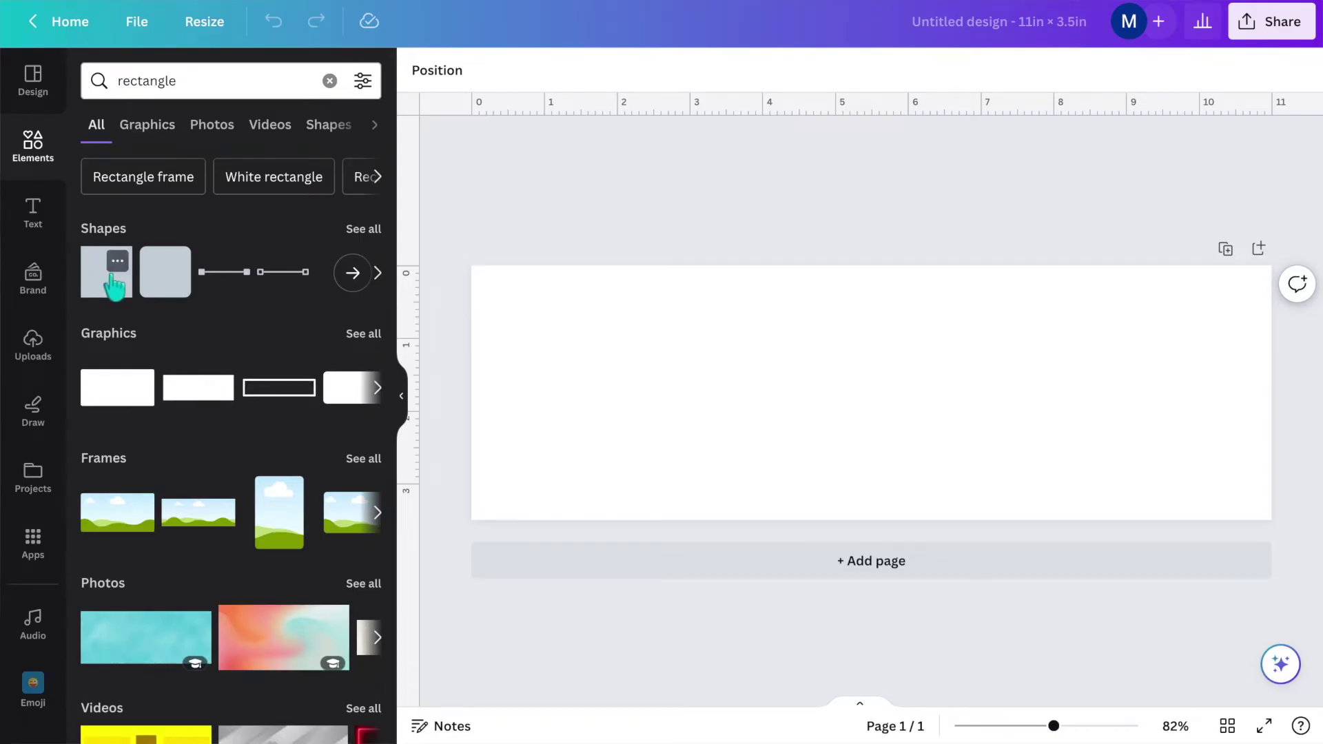
{"action": "left_click", "coordinate": [114, 284]}
Make the square's fill transparent and give it a thicker solid black border.
{"action": "left_click", "coordinate": [511, 71]}
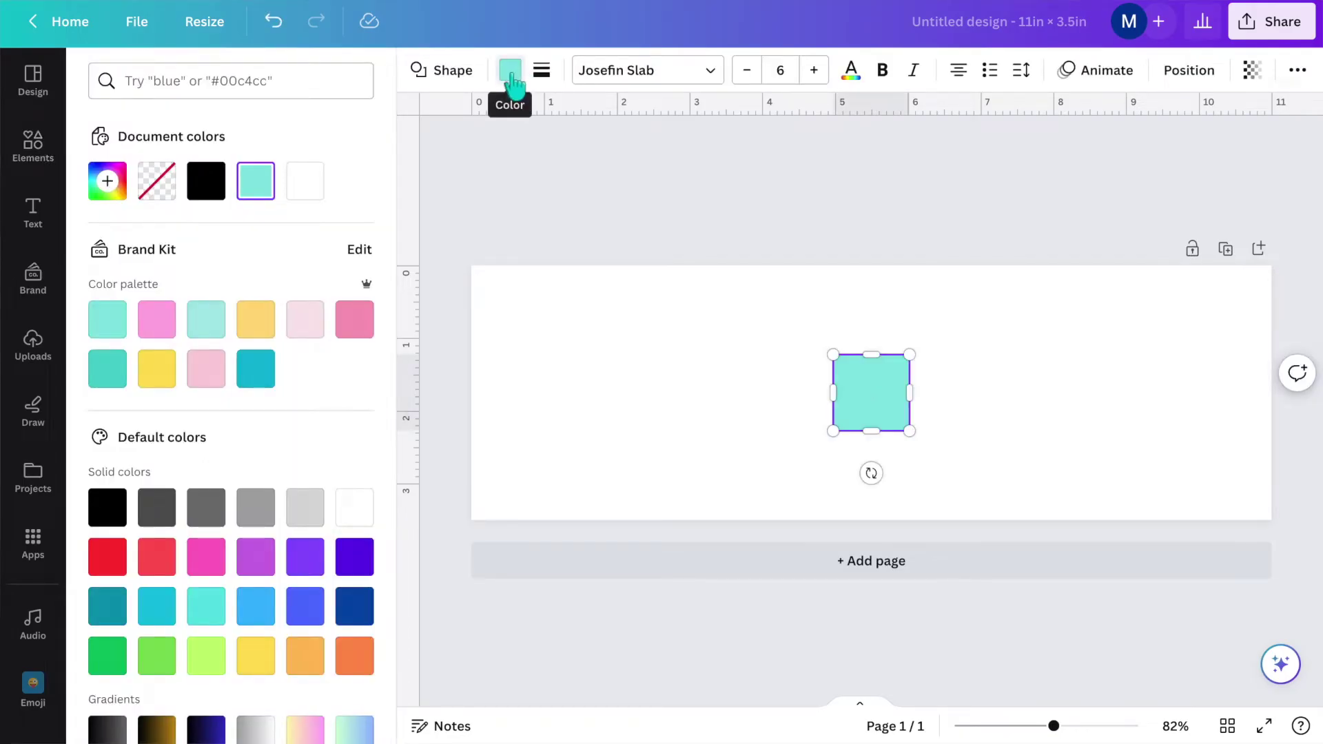
{"action": "left_click", "coordinate": [158, 180]}
{"action": "left_click", "coordinate": [543, 71]}
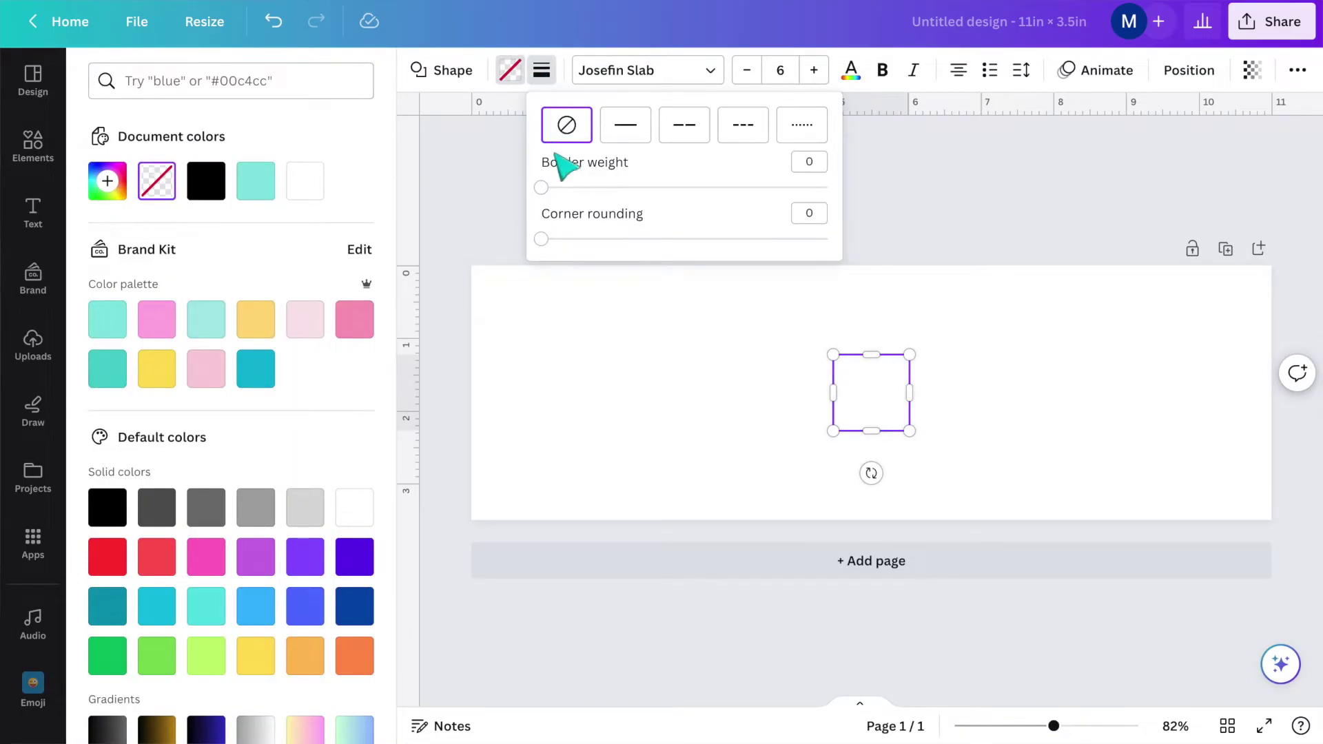
{"action": "left_click", "coordinate": [629, 135]}
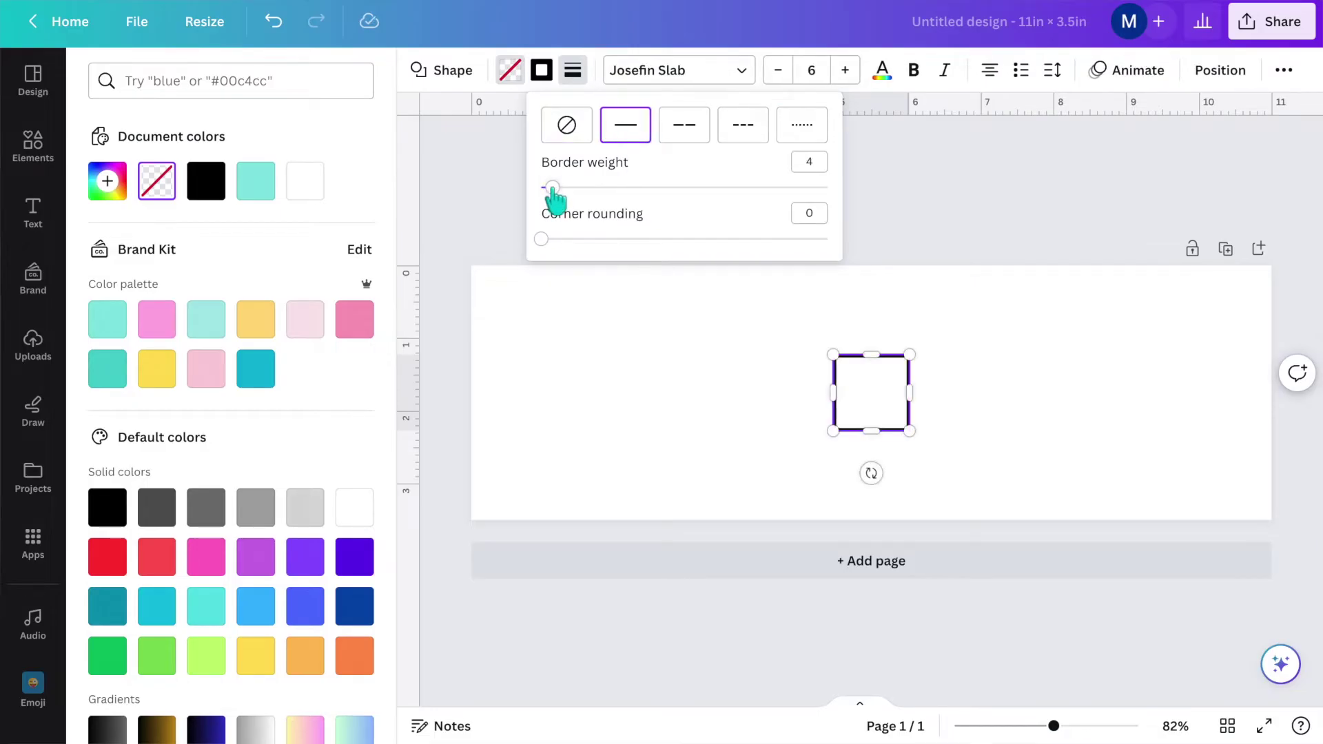
{"action": "left_click_drag", "start_coordinate": [550, 190], "coordinate": [570, 200]}
Stretch the outlined shape to the page edges so it frames the whole design.
{"action": "left_click_drag", "start_coordinate": [820, 383], "coordinate": [469, 296]}
{"action": "left_click_drag", "start_coordinate": [545, 338], "coordinate": [1273, 521]}
{"action": "left_click", "coordinate": [1302, 489]}
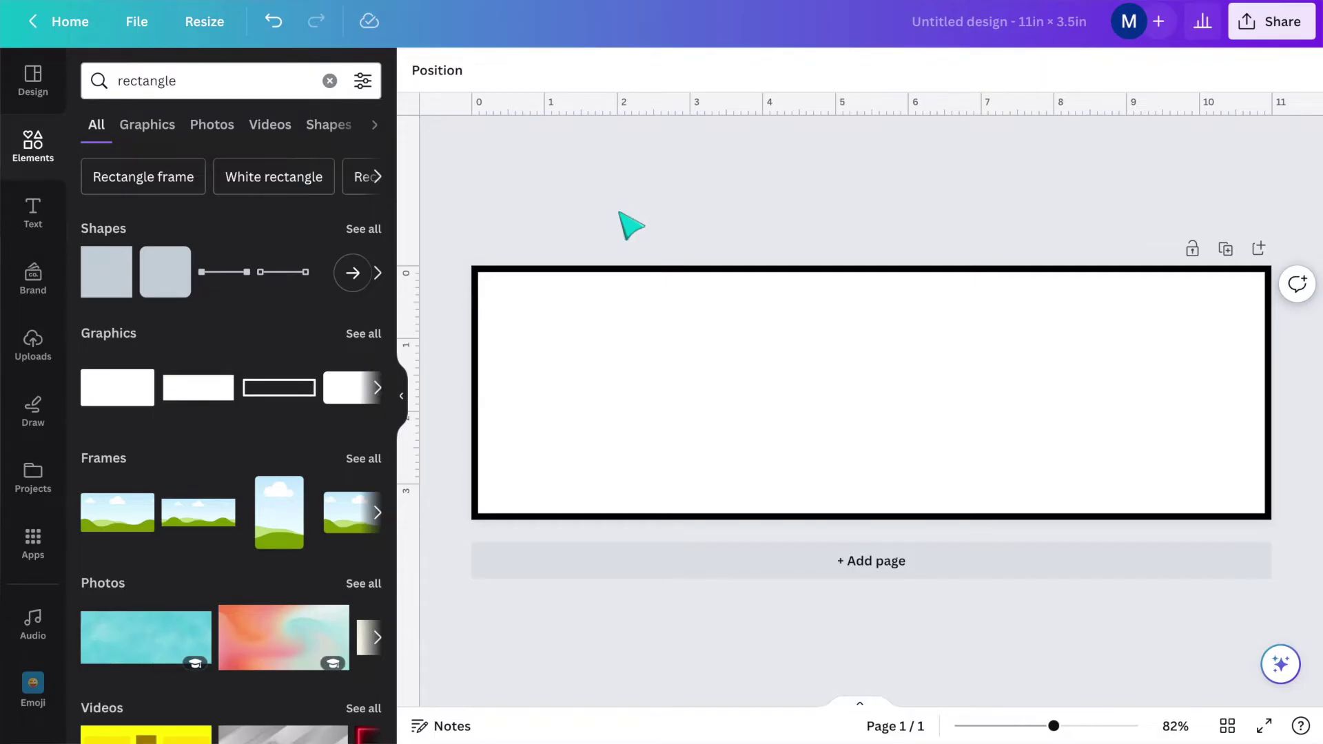
Search the elements for "polka dots" and add the first black-on-white dotted photo to the page.
{"action": "double_click", "coordinate": [147, 80]}
{"action": "type", "text": "polka dots"}
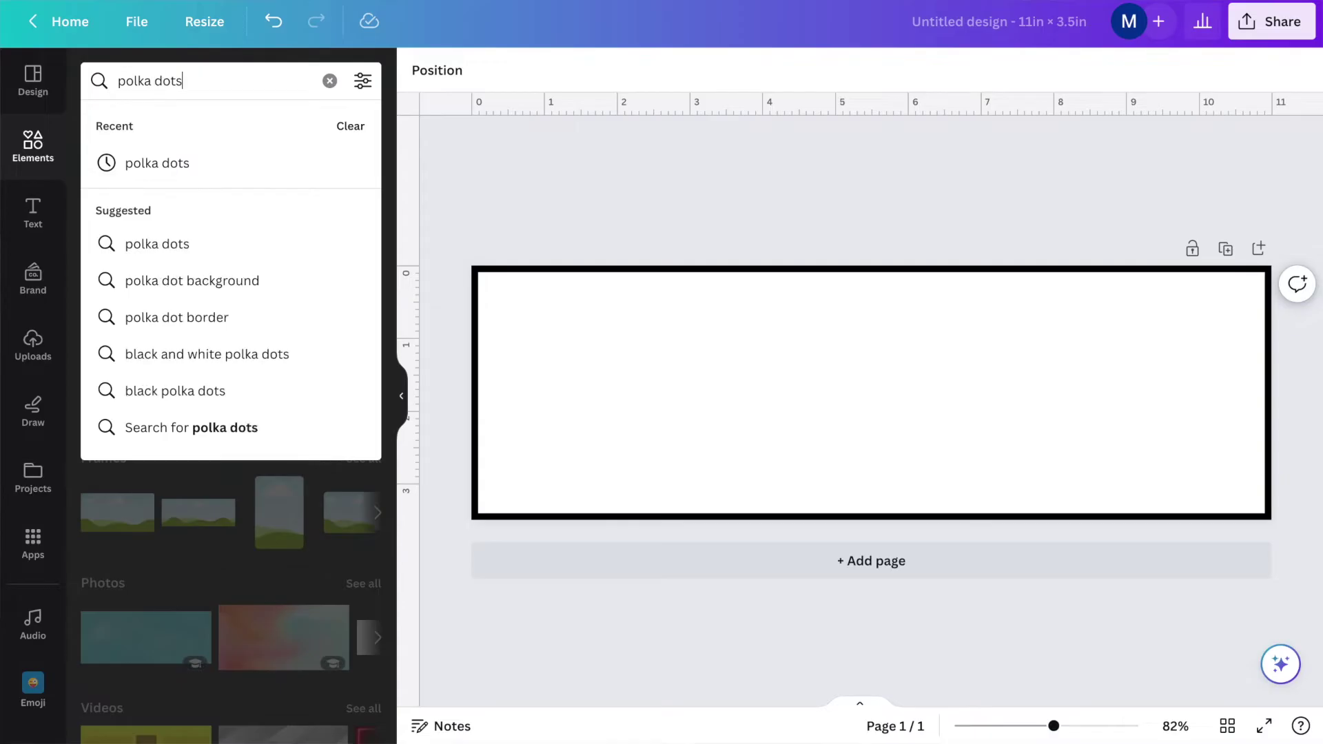
{"action": "key", "text": "Return"}
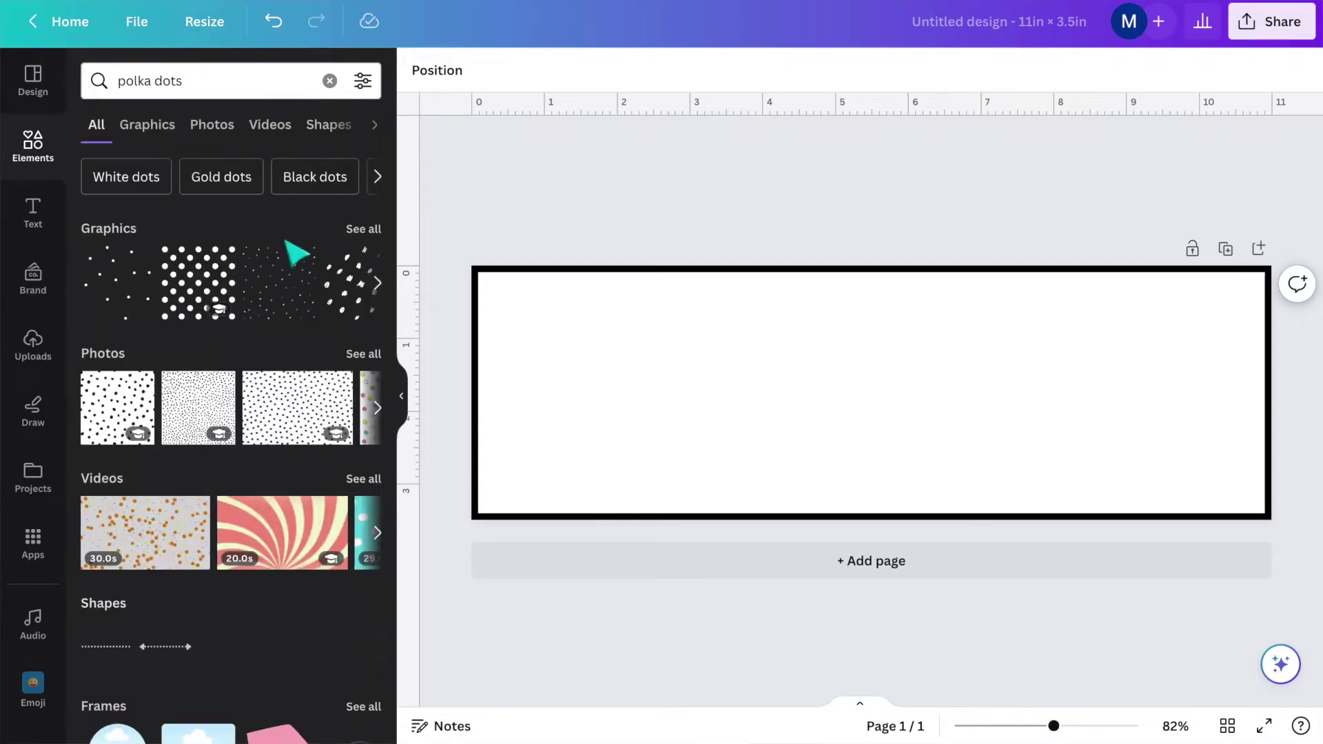
{"action": "left_click", "coordinate": [363, 354]}
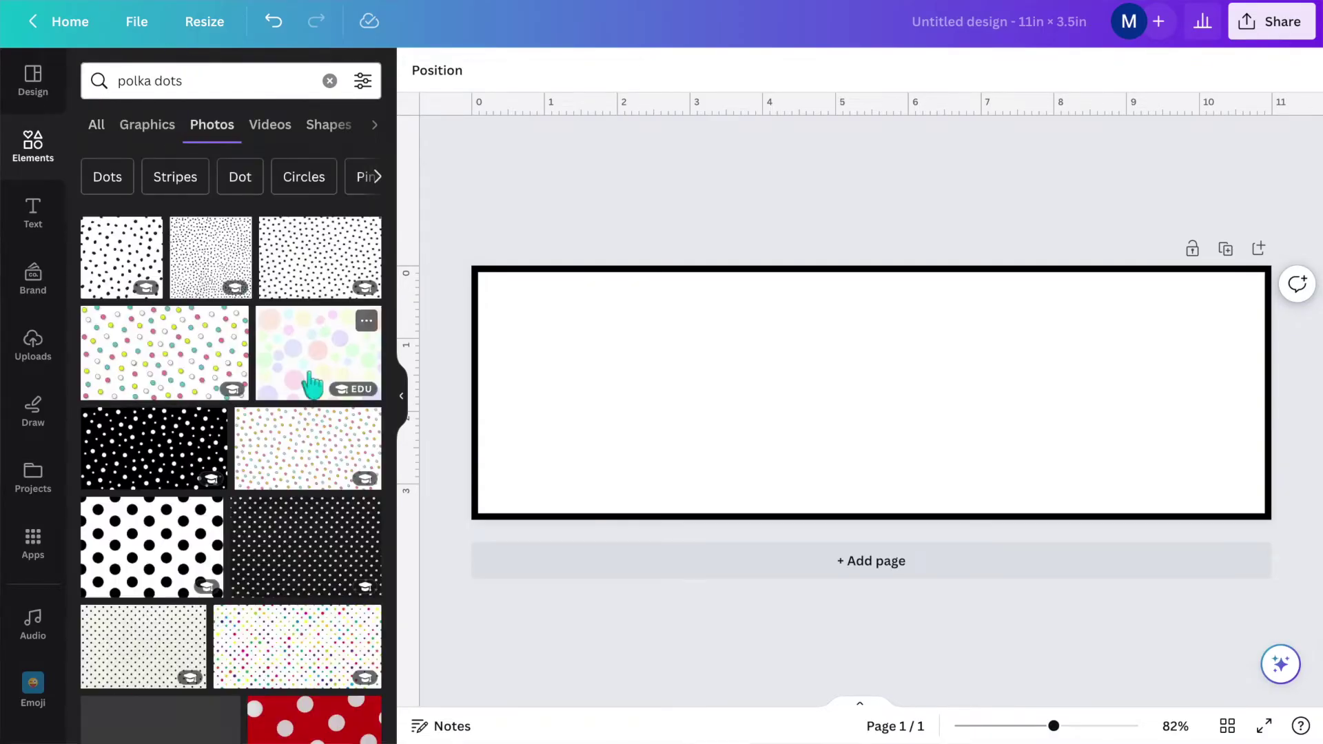
{"action": "left_click", "coordinate": [118, 276]}
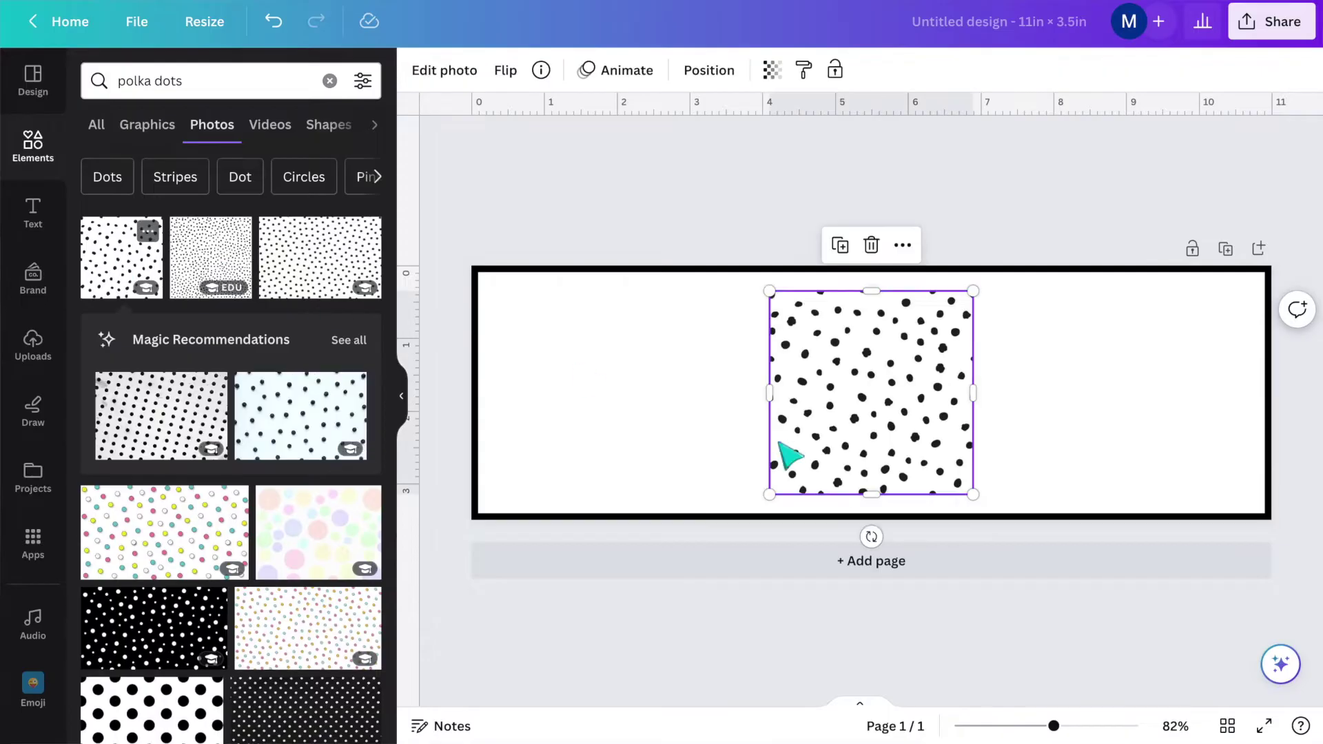
Scale the polka-dot photo to the full page height at the left edge and duplicate it three times side by side across the page.
{"action": "left_click_drag", "start_coordinate": [831, 422], "coordinate": [533, 397]}
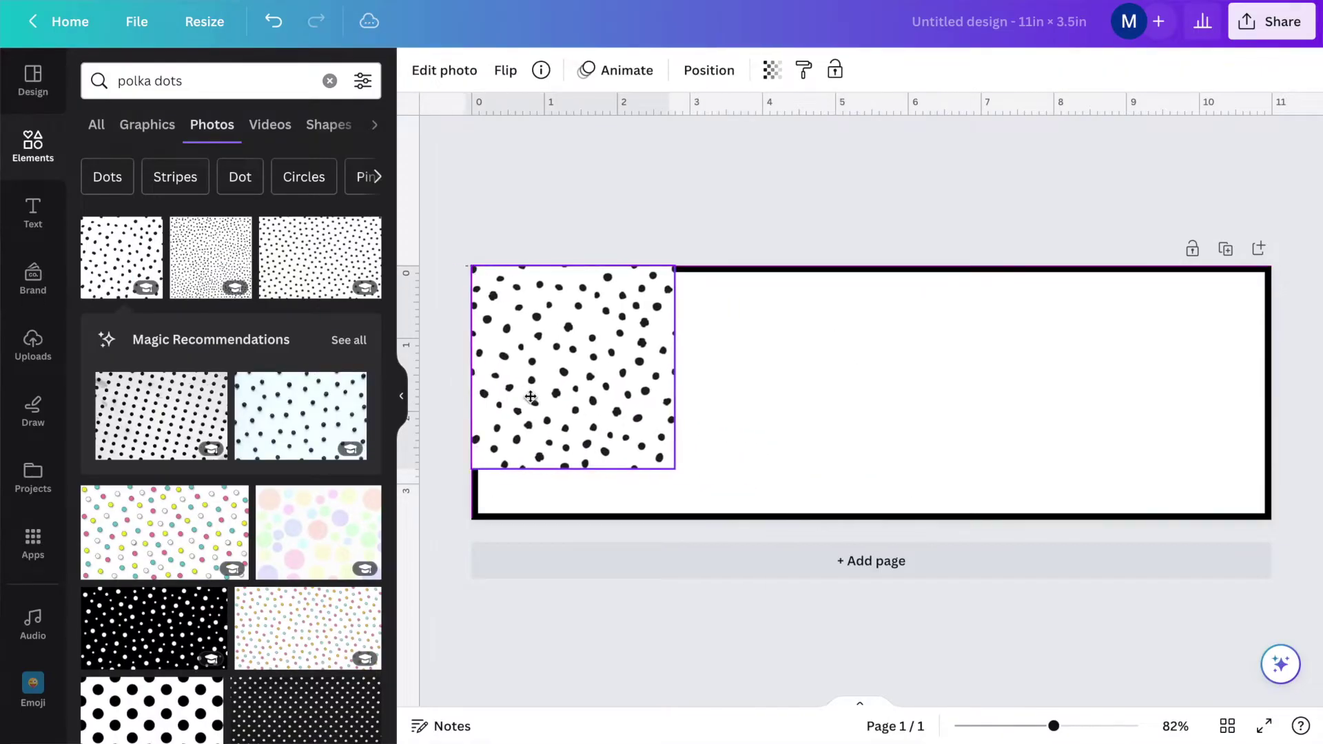
{"action": "left_click_drag", "start_coordinate": [676, 468], "coordinate": [729, 520]}
{"action": "key", "text": "ctrl+d"}
{"action": "left_click_drag", "start_coordinate": [656, 432], "coordinate": [888, 395]}
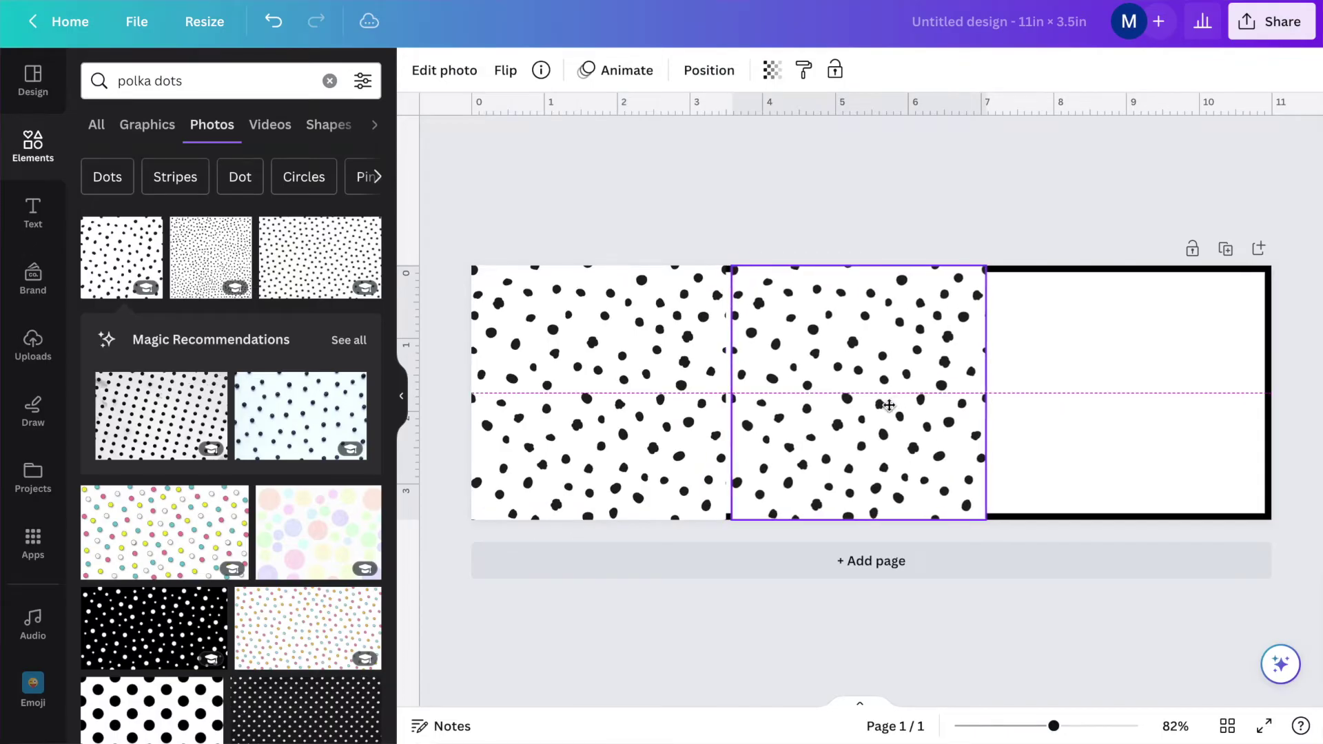
{"action": "key", "text": "ctrl+d"}
{"action": "key", "text": "ctrl+d"}
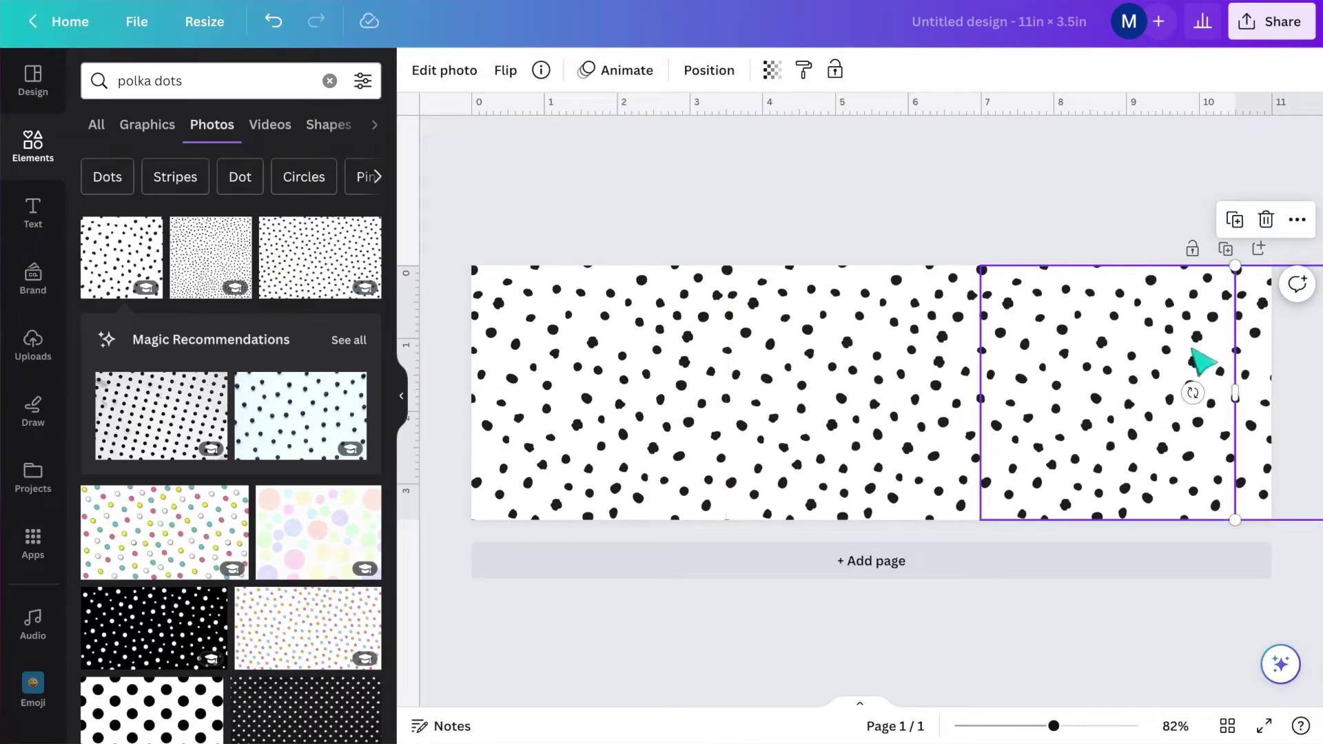
Select all four polka-dot photos and group them.
{"action": "left_click", "coordinate": [1161, 377]}
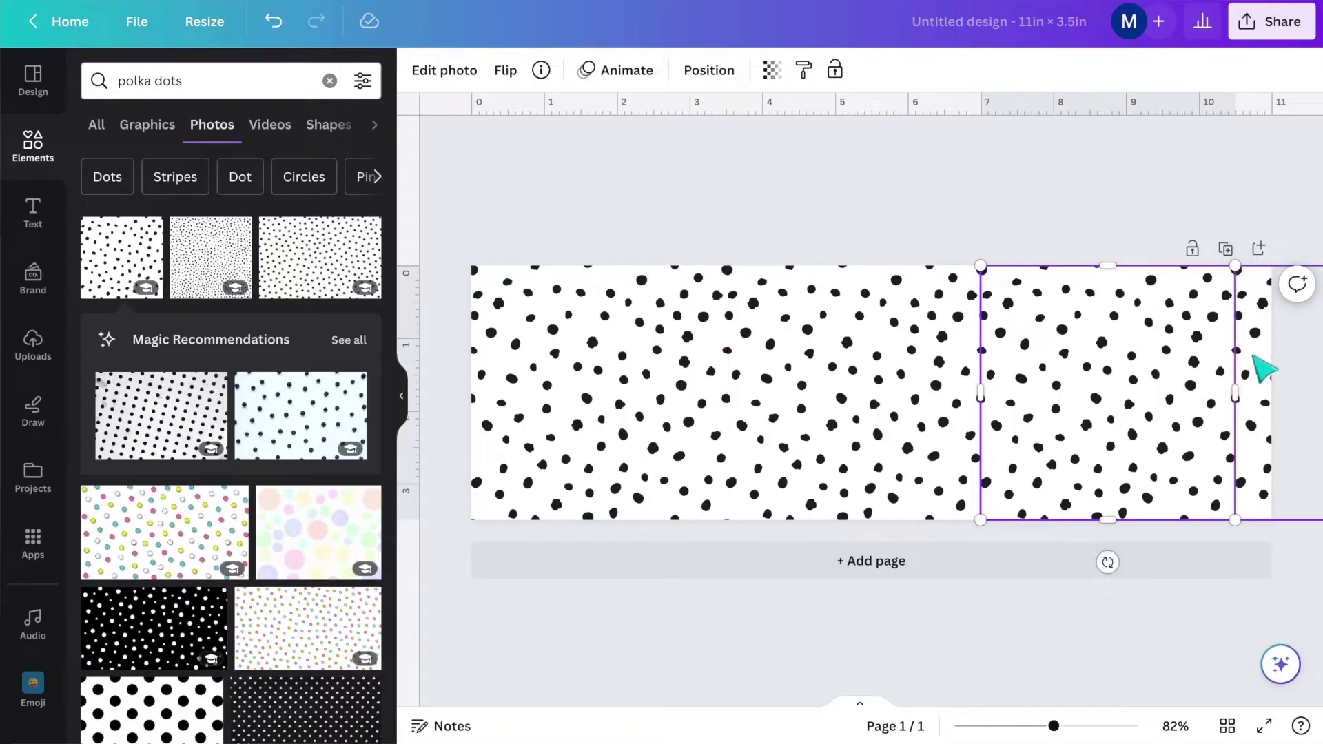
{"action": "left_click", "coordinate": [1263, 366], "text": "shift"}
{"action": "left_click", "coordinate": [877, 366], "text": "shift"}
{"action": "left_click", "coordinate": [661, 387], "text": "shift"}
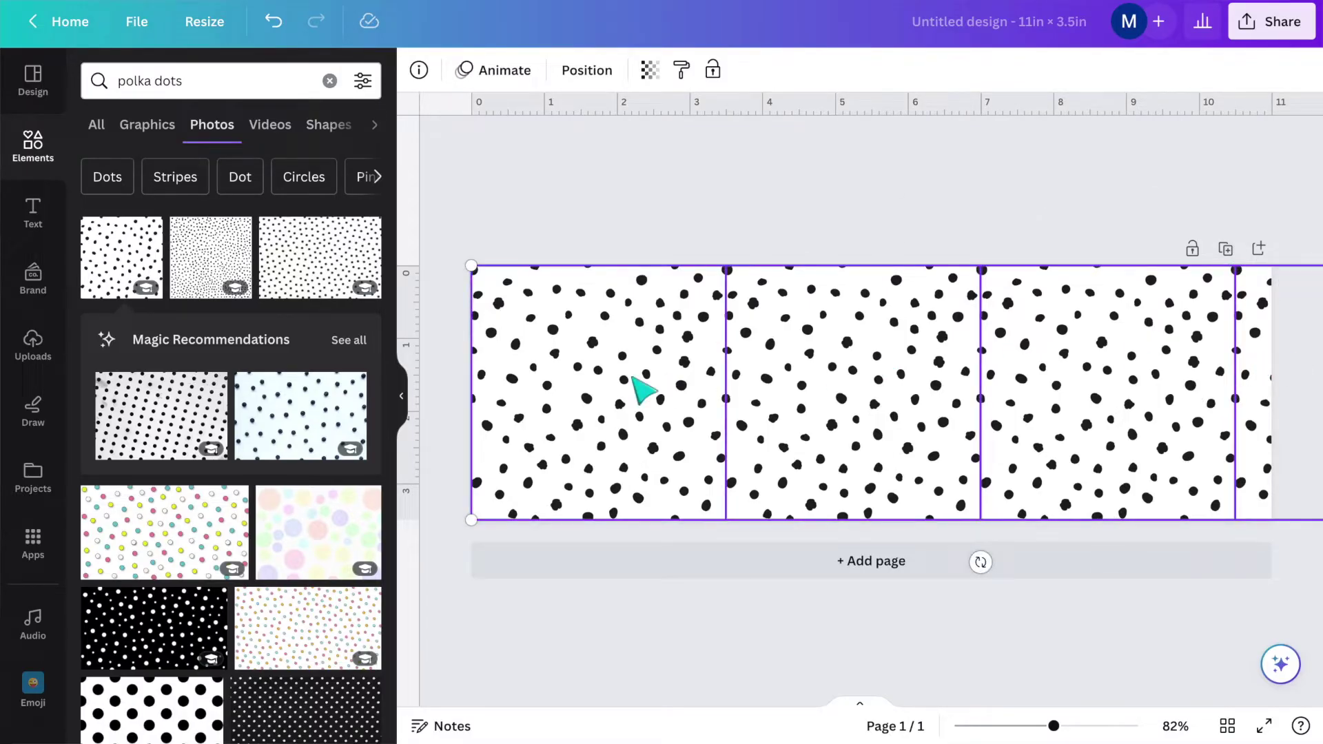
{"action": "right_click", "coordinate": [635, 387]}
{"action": "left_click", "coordinate": [934, 220]}
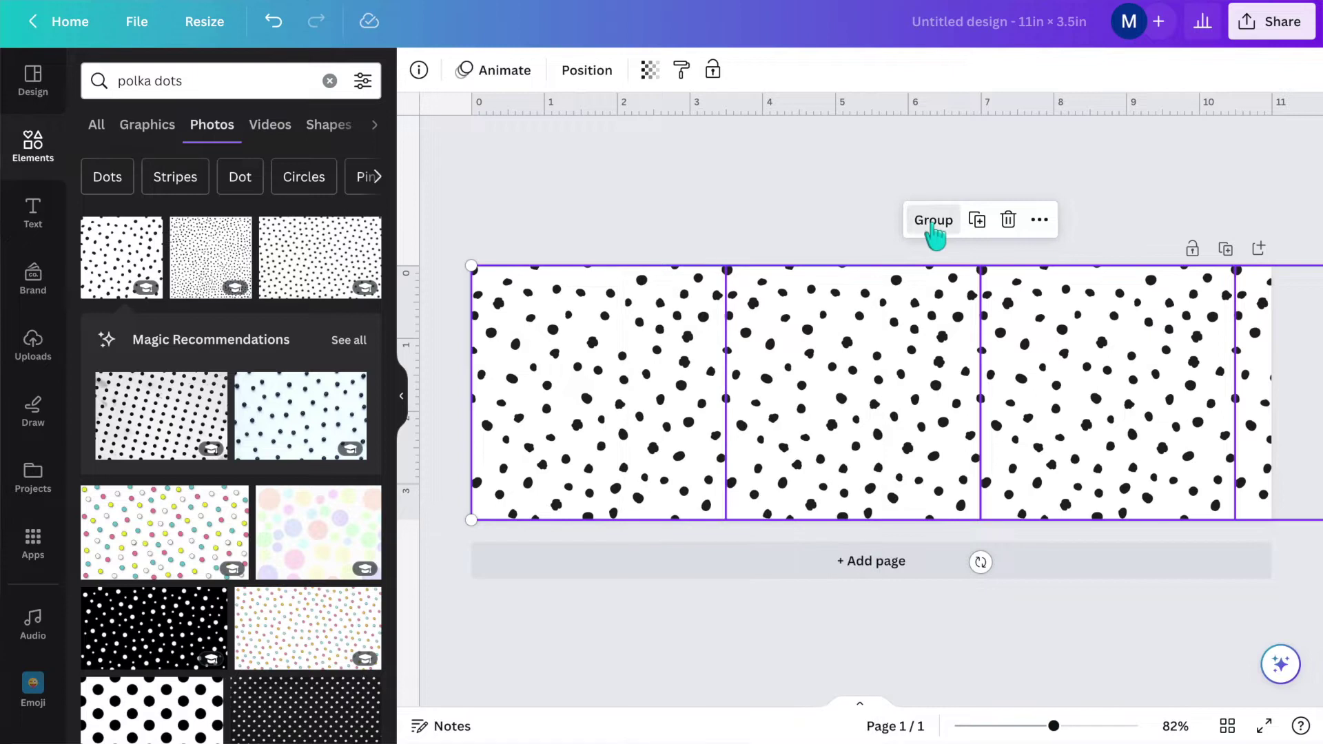
{"action": "left_click", "coordinate": [934, 220]}
Send the polka-dot group to the back, behind the black frame.
{"action": "right_click", "coordinate": [920, 352]}
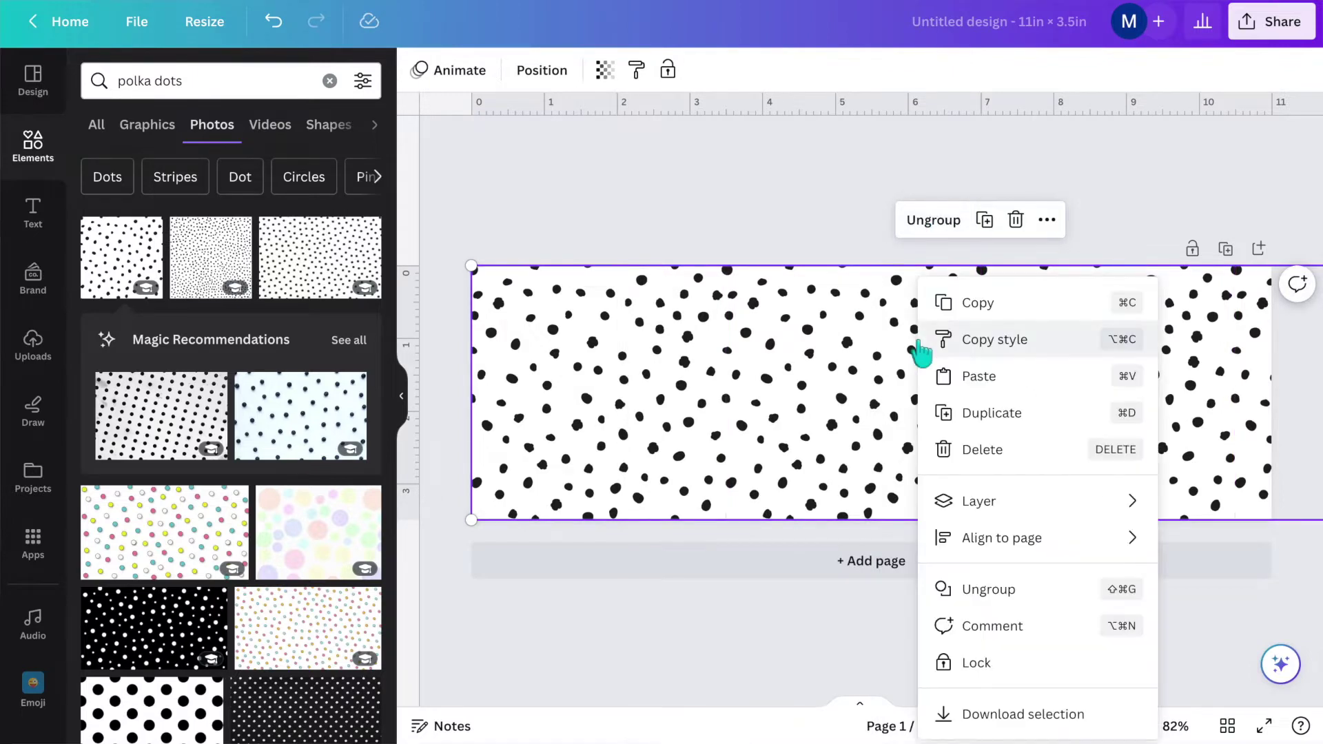
{"action": "mouse_move", "coordinate": [974, 501]}
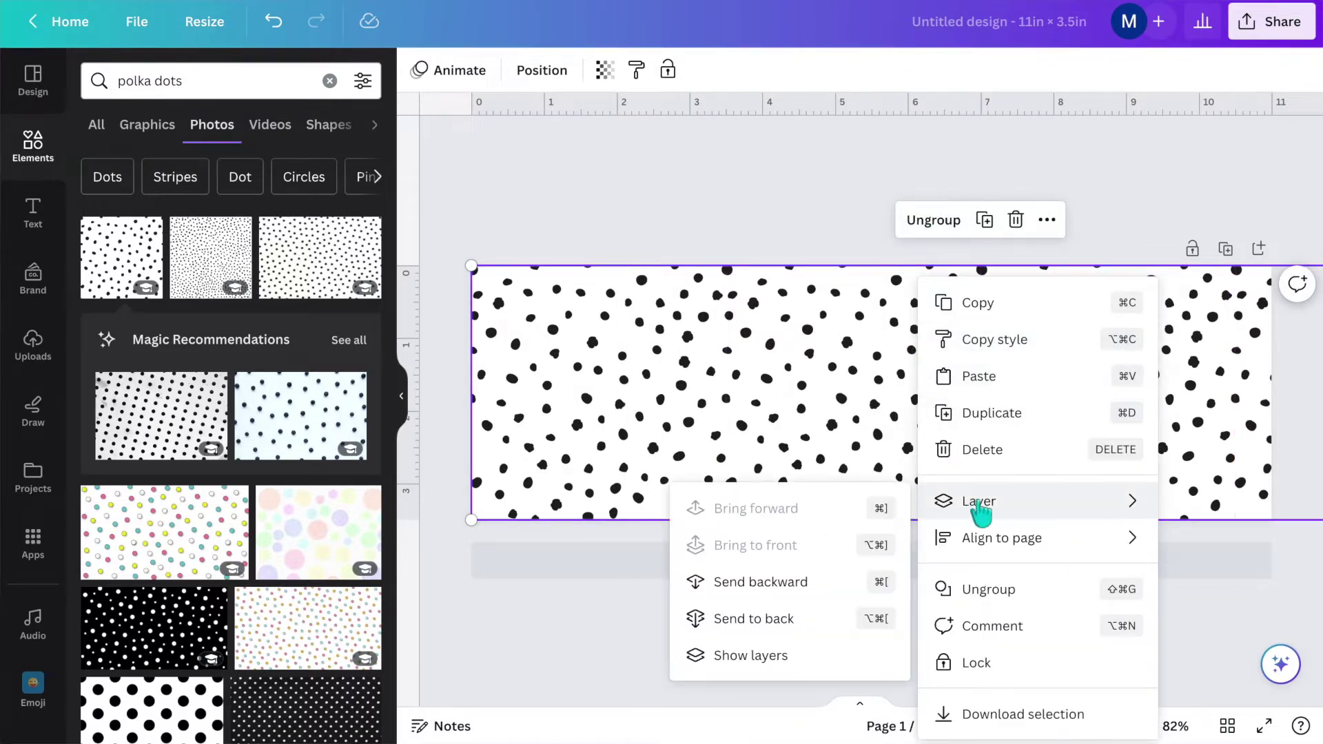
{"action": "left_click", "coordinate": [786, 624]}
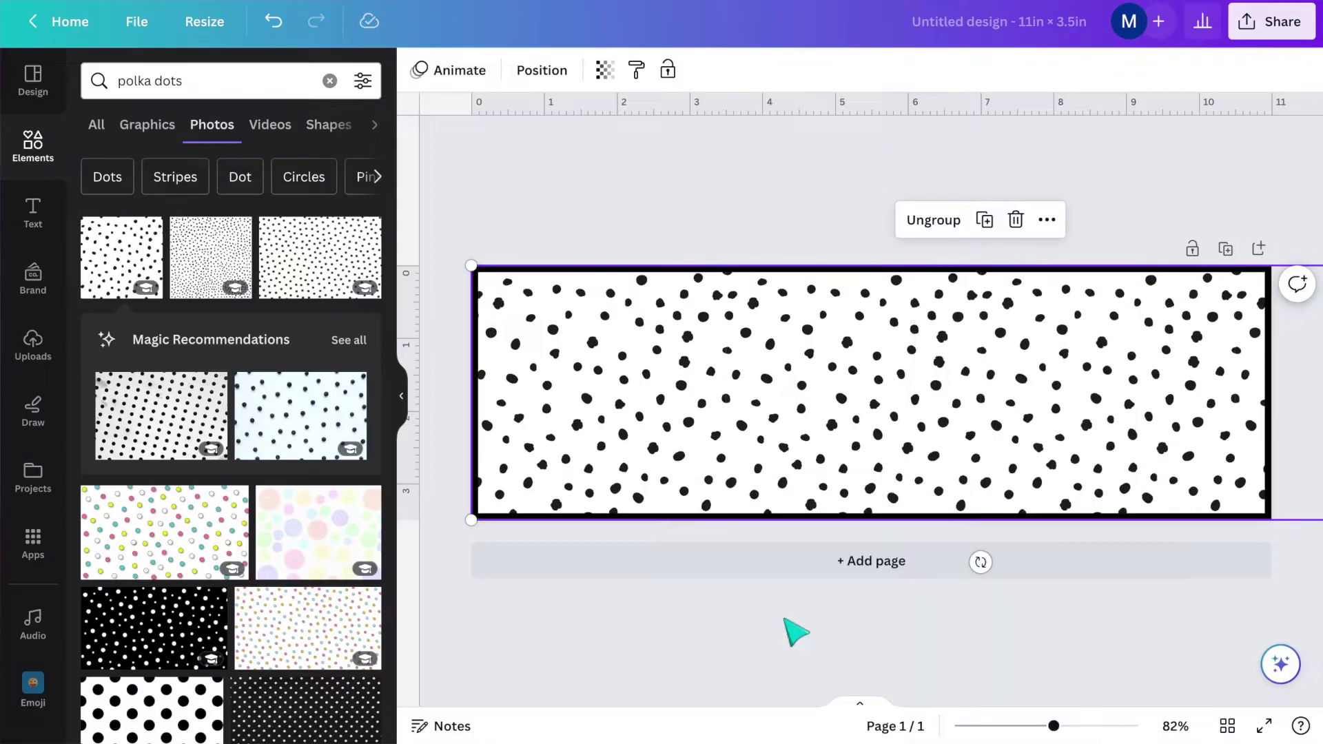
{"action": "left_click", "coordinate": [772, 228]}
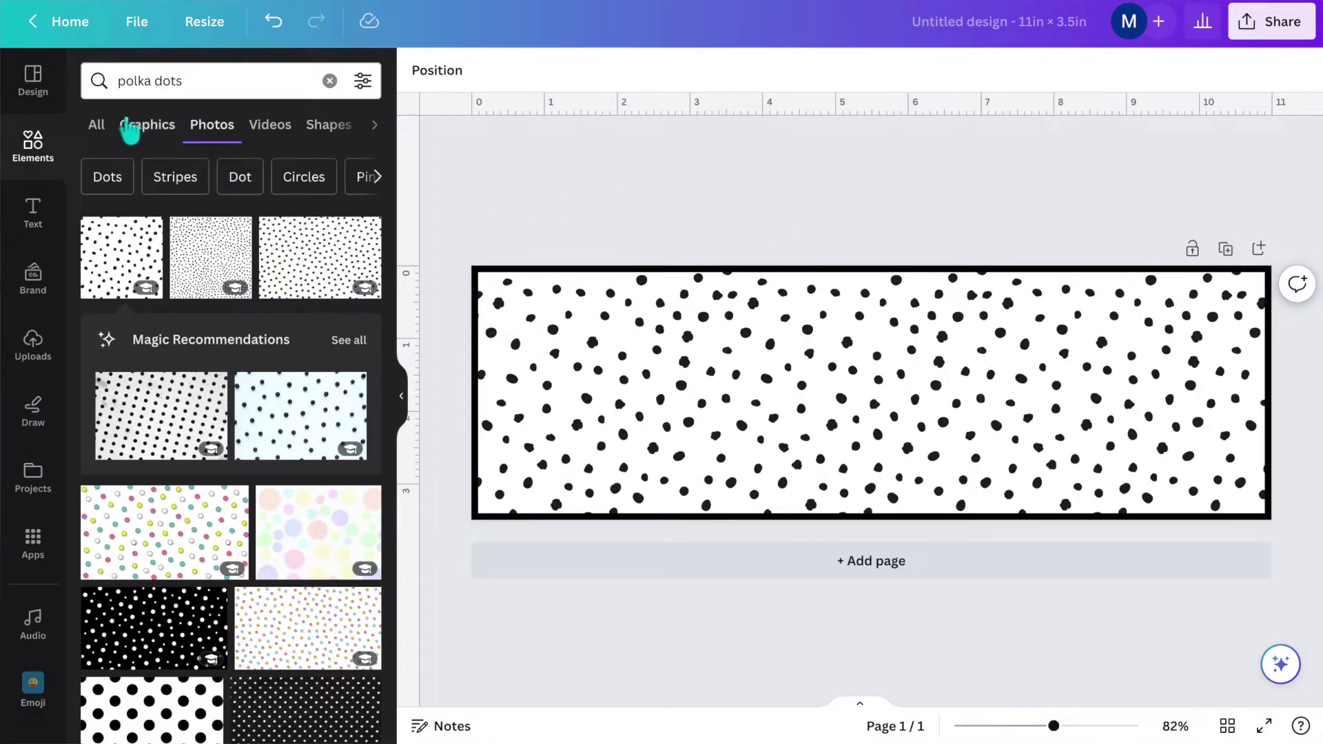
Add another plain square from the recently used elements and fill it with white.
{"action": "left_click", "coordinate": [329, 125]}
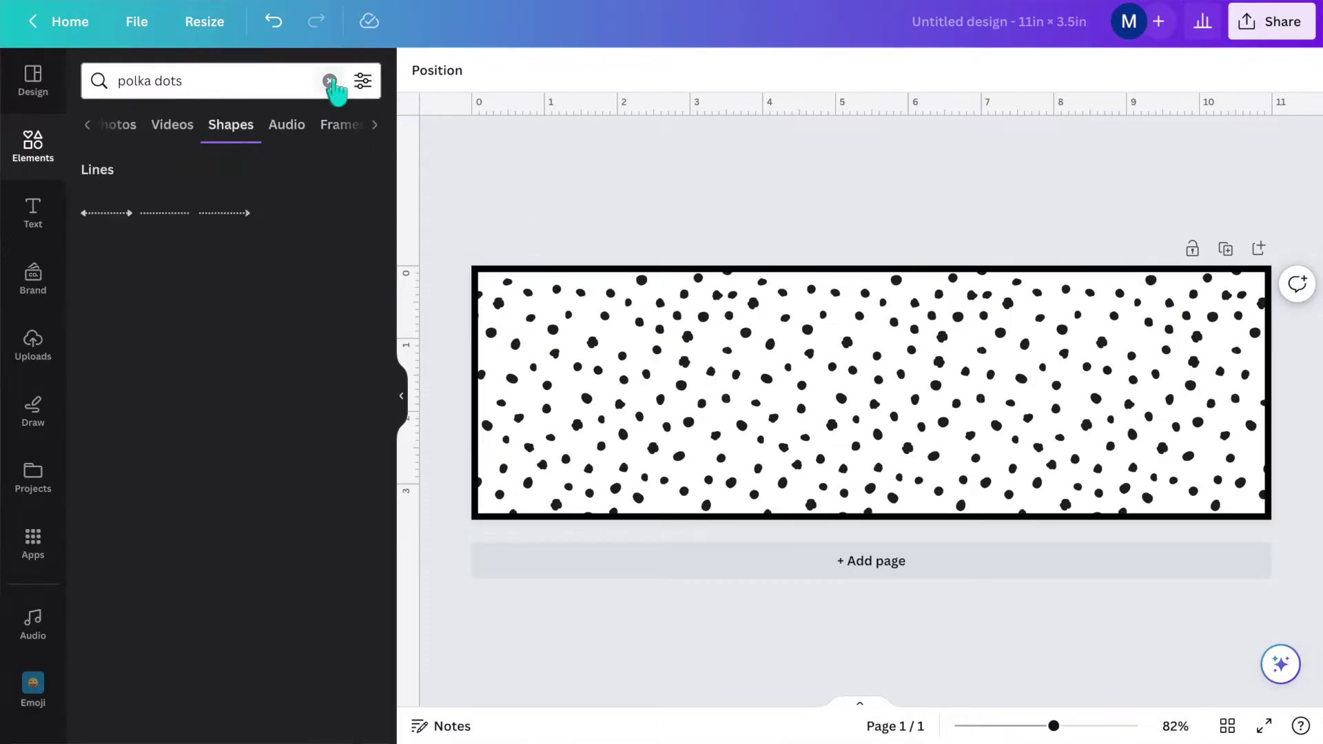
{"action": "left_click", "coordinate": [330, 81]}
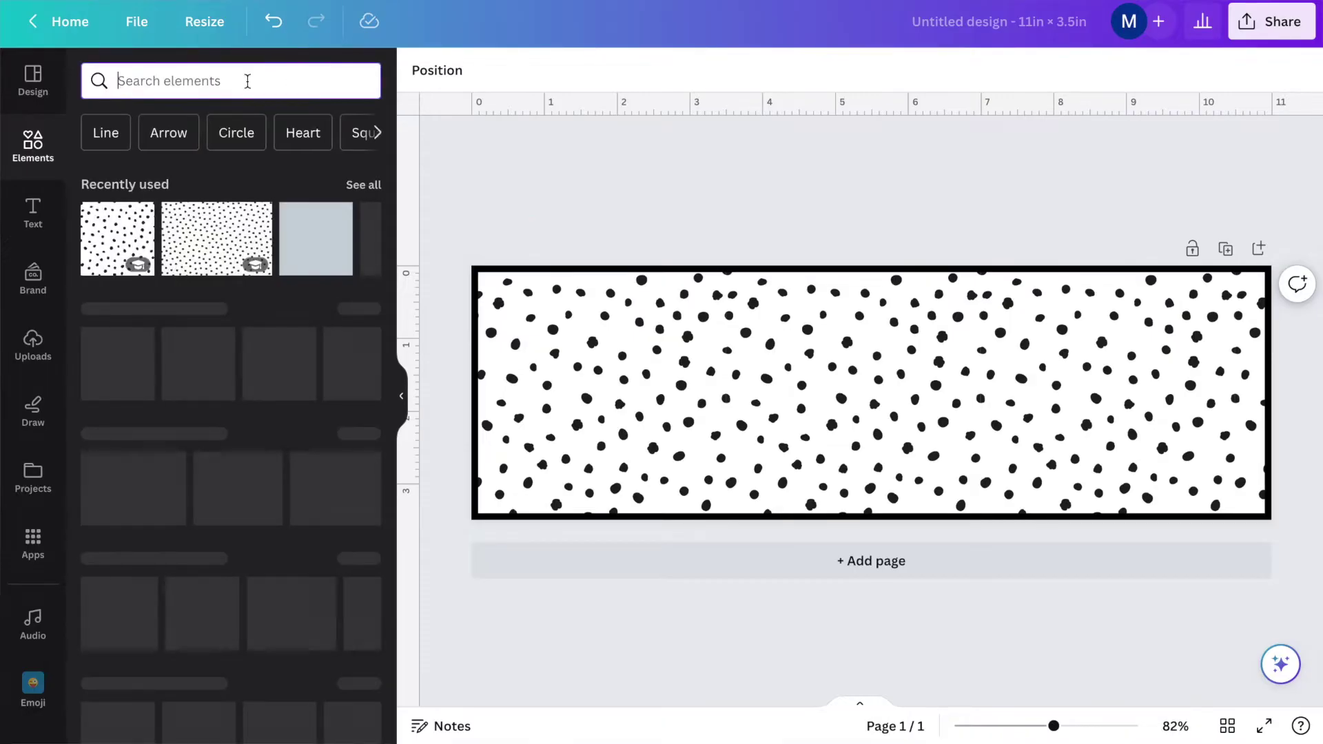
{"action": "left_click", "coordinate": [316, 248]}
{"action": "left_click", "coordinate": [510, 70]}
{"action": "left_click", "coordinate": [305, 180]}
Stretch the white shape into a centred panel about 9.5 by 2.3 in and give it a solid black border.
{"action": "left_click_drag", "start_coordinate": [886, 393], "coordinate": [568, 336]}
{"action": "left_click_drag", "start_coordinate": [599, 381], "coordinate": [1225, 478]}
{"action": "left_click", "coordinate": [541, 70]}
{"action": "left_click", "coordinate": [625, 125]}
{"action": "left_click_drag", "start_coordinate": [552, 187], "coordinate": [561, 186]}
{"action": "key", "text": "Escape"}
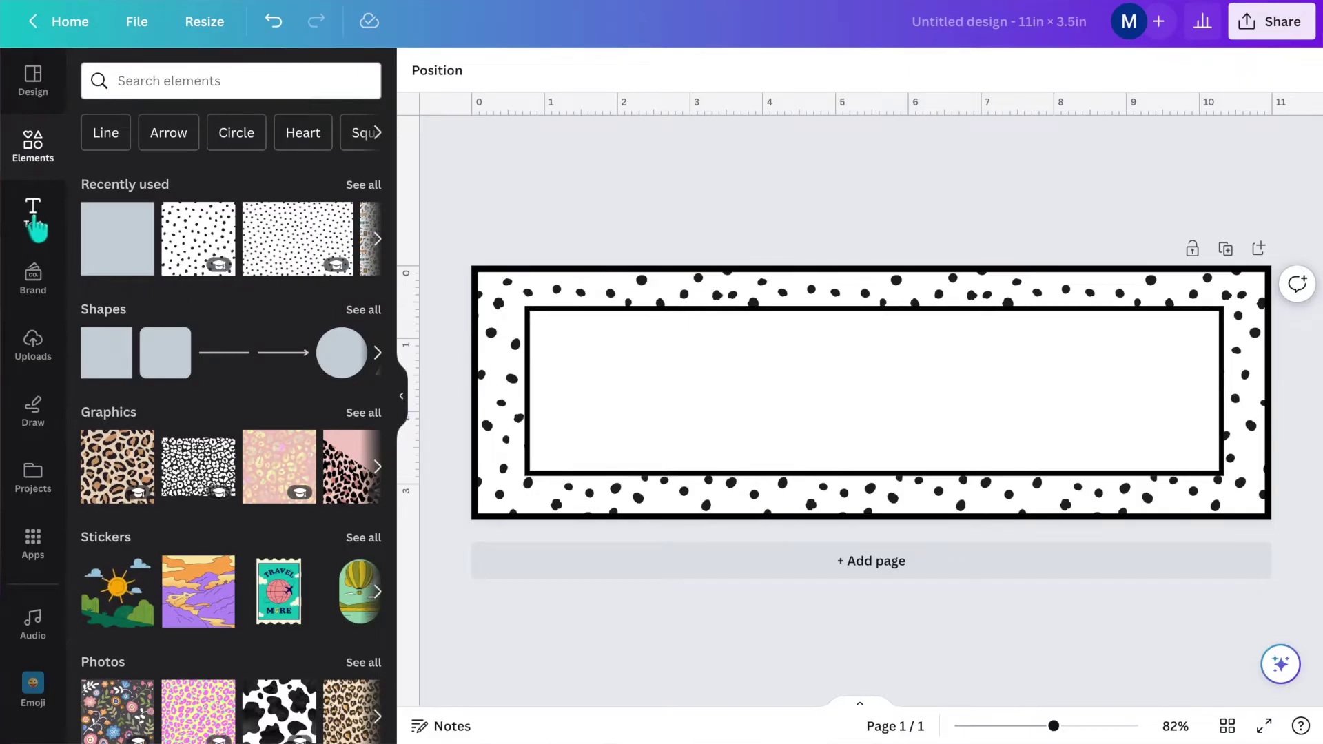
Add a heading to the white centre panel and replace its text with the student's first name.
{"action": "left_click", "coordinate": [41, 219]}
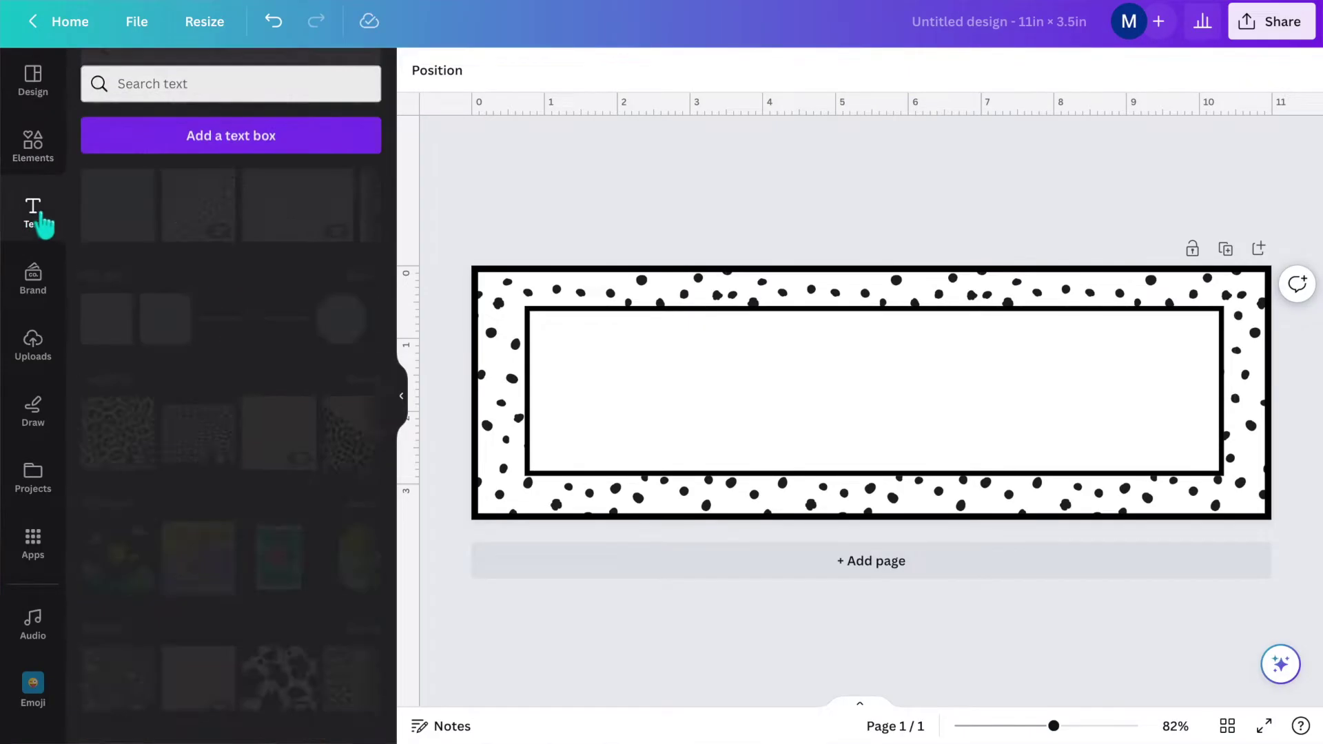
{"action": "left_click", "coordinate": [142, 230]}
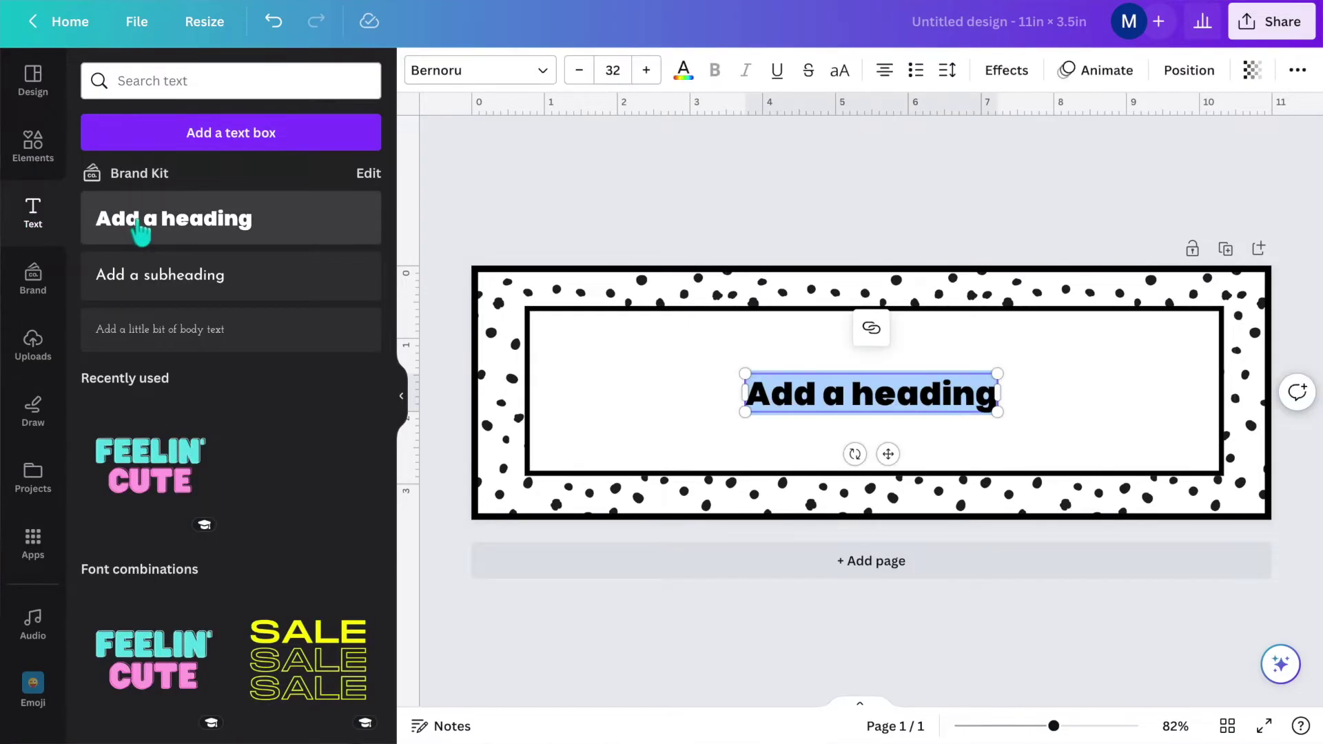
{"action": "type", "text": "Mac"}
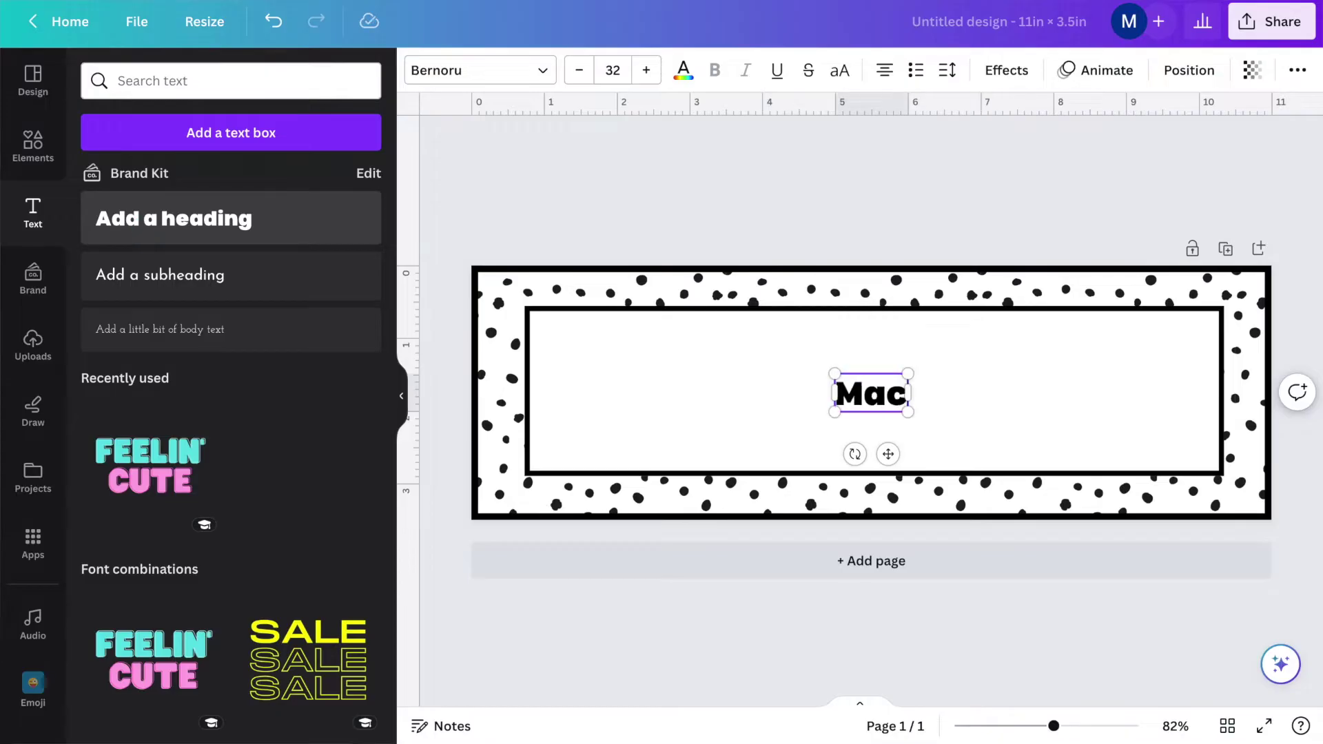
{"action": "type", "text": "Kenzie"}
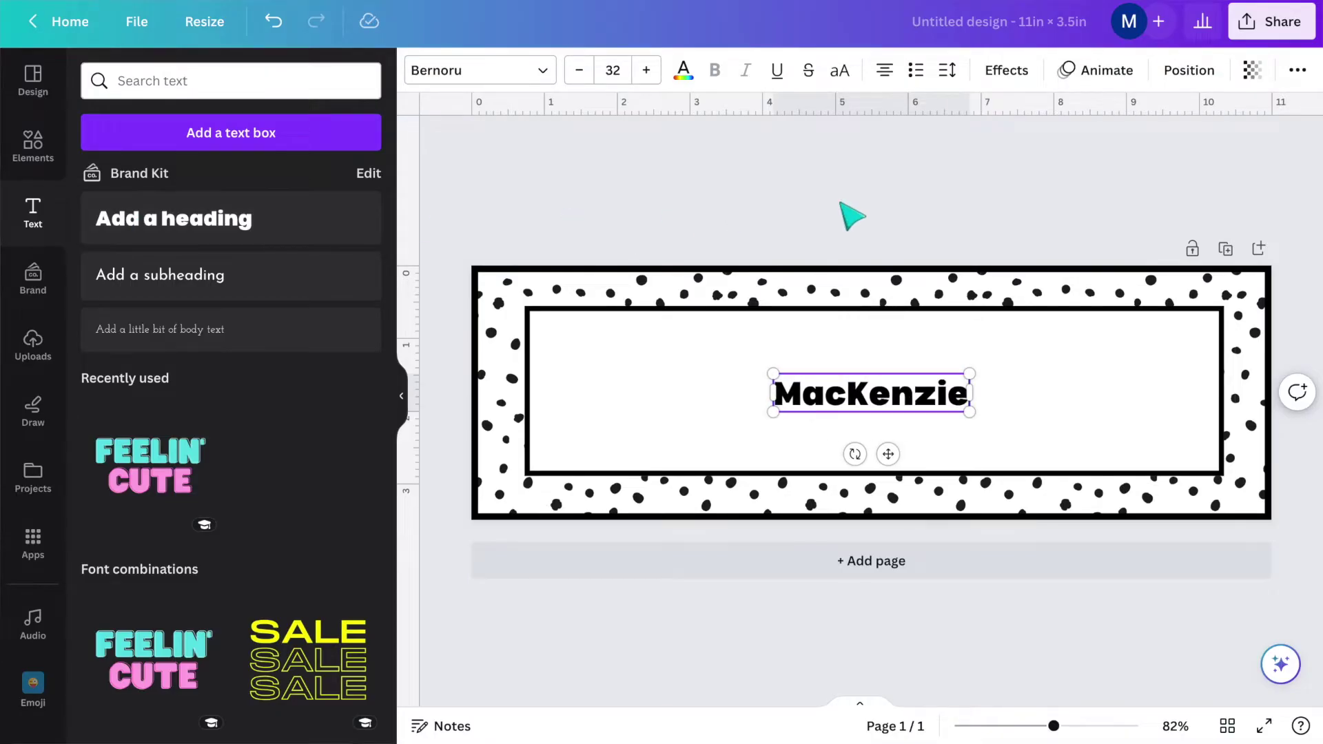
Enlarge the name to about size 98 in the white panel and apply the Hollow effect with thickness 50.
{"action": "left_click", "coordinate": [858, 216]}
{"action": "left_click_drag", "start_coordinate": [889, 403], "coordinate": [685, 367]}
{"action": "left_click_drag", "start_coordinate": [779, 378], "coordinate": [1146, 422]}
{"action": "left_click_drag", "start_coordinate": [1033, 416], "coordinate": [1033, 402]}
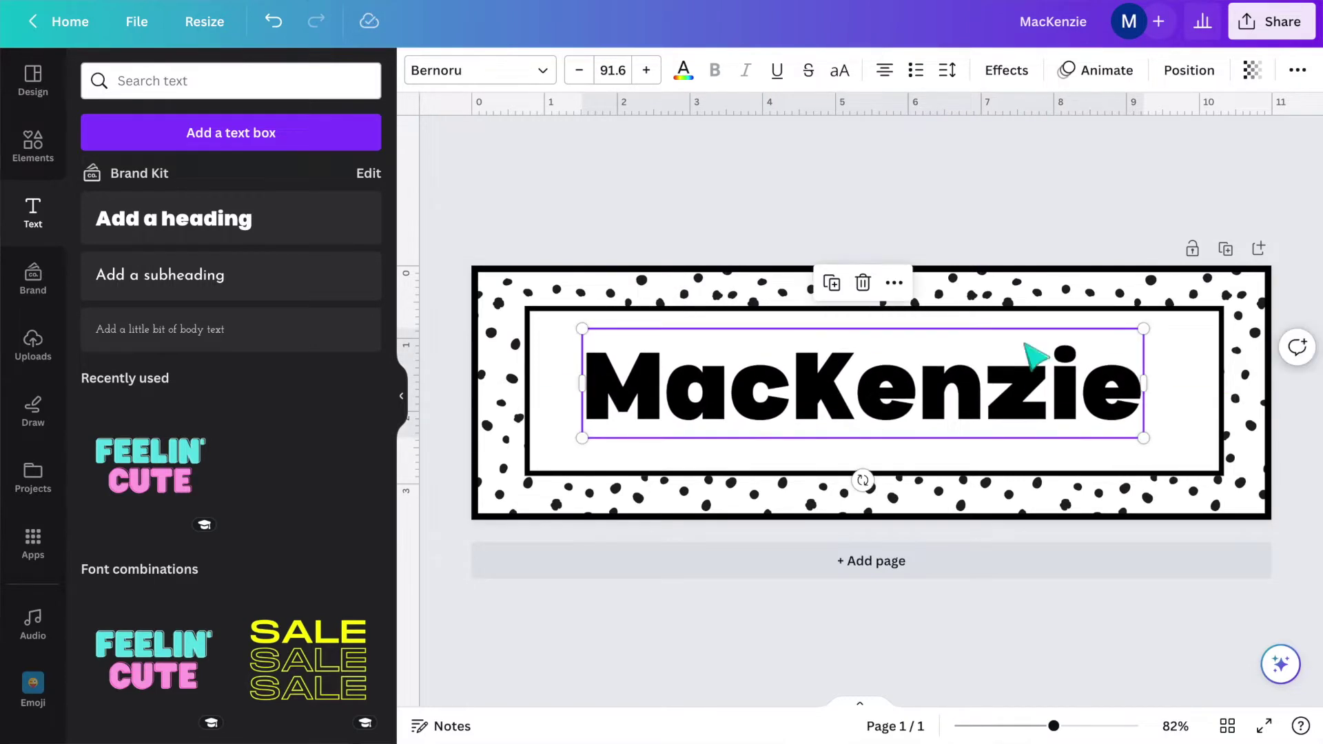
{"action": "left_click", "coordinate": [1009, 72]}
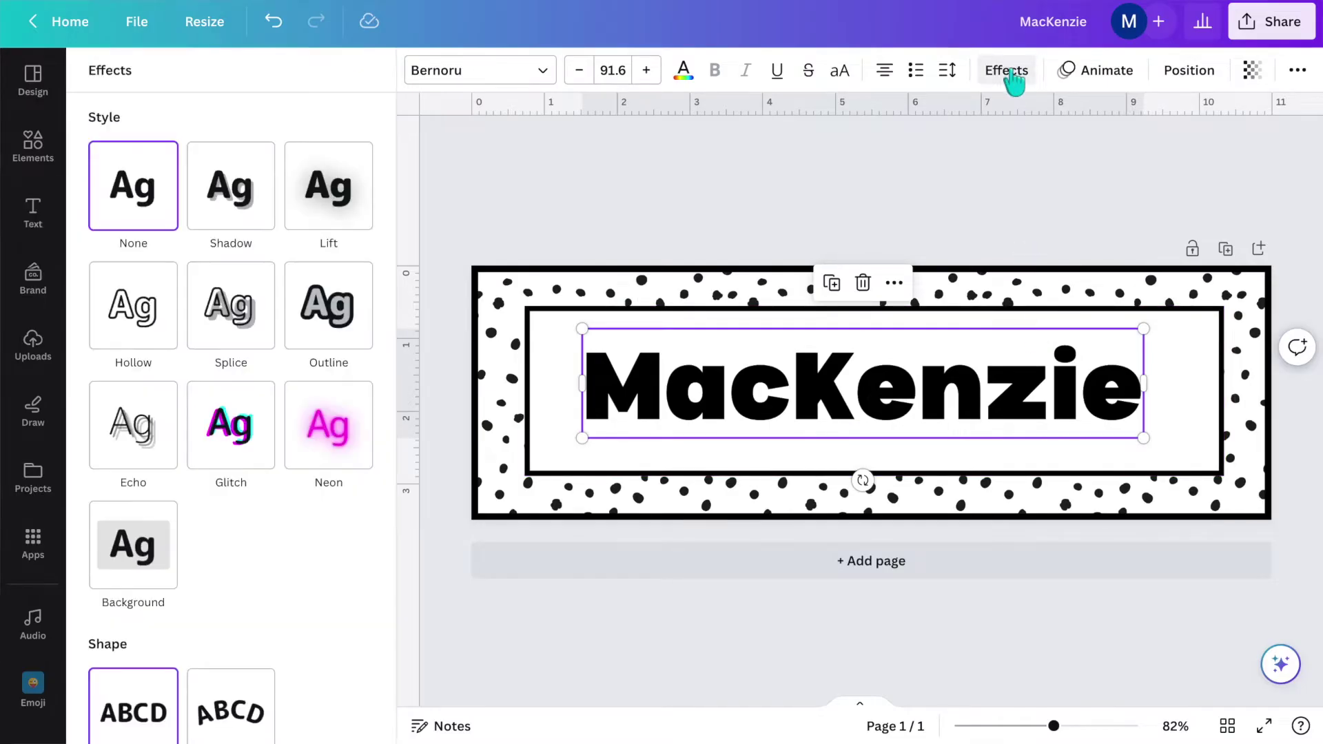
{"action": "left_click", "coordinate": [146, 339]}
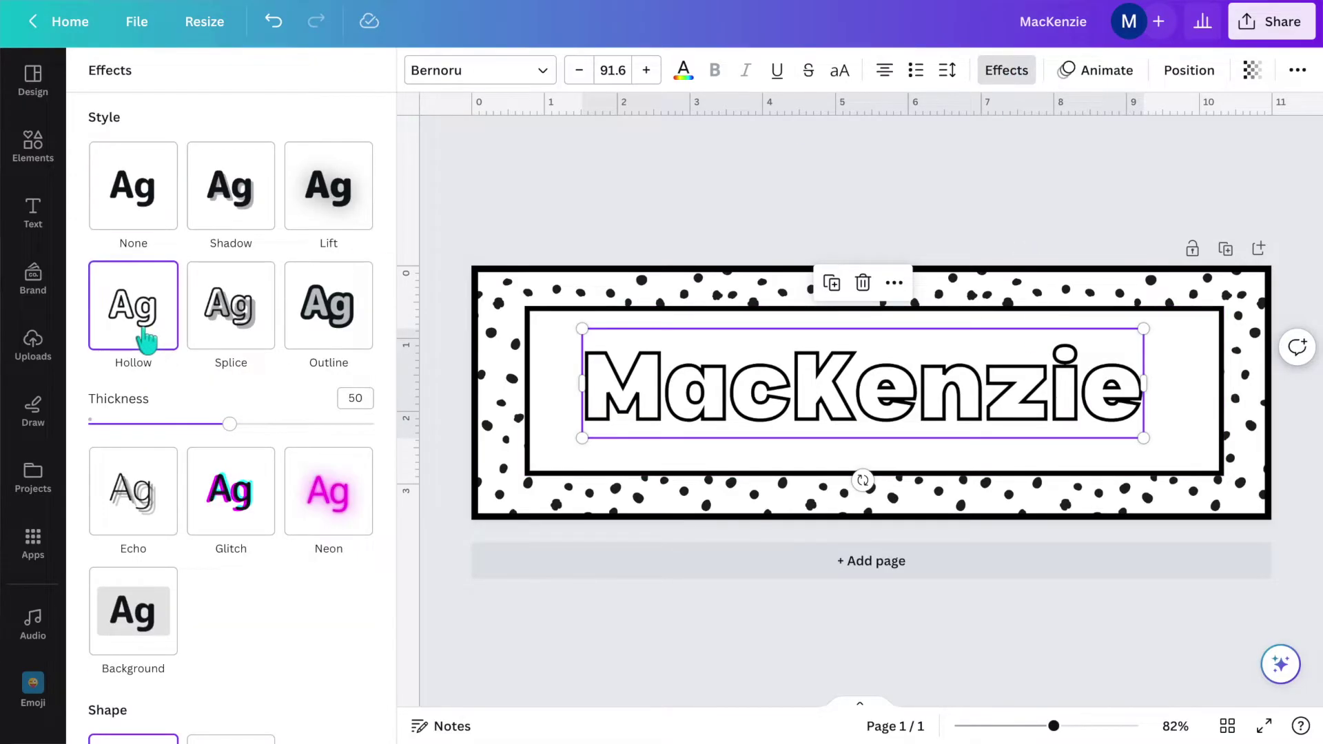
Try the Hit and Run and Bubblebody Neue fonts on the name, and return it to Bernoru.
{"action": "left_click", "coordinate": [480, 72]}
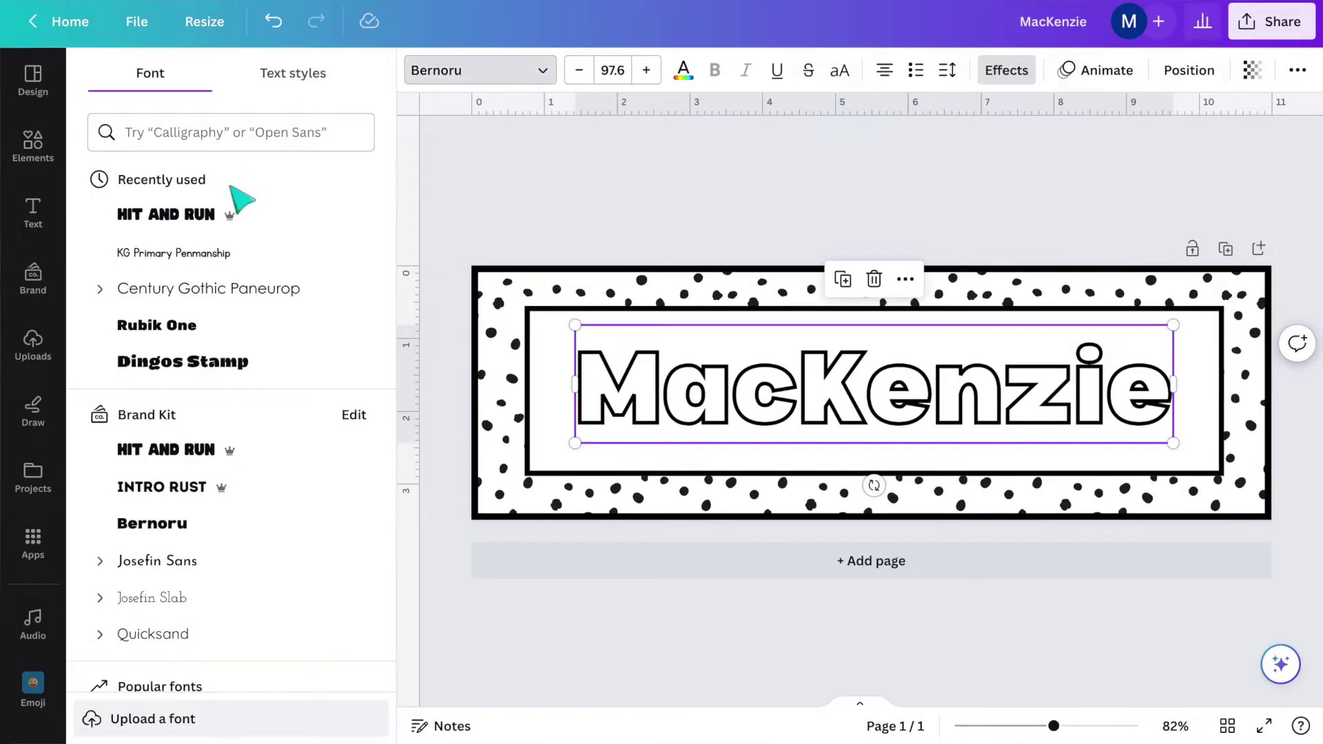
{"action": "left_click", "coordinate": [176, 229]}
{"action": "left_click", "coordinate": [231, 133]}
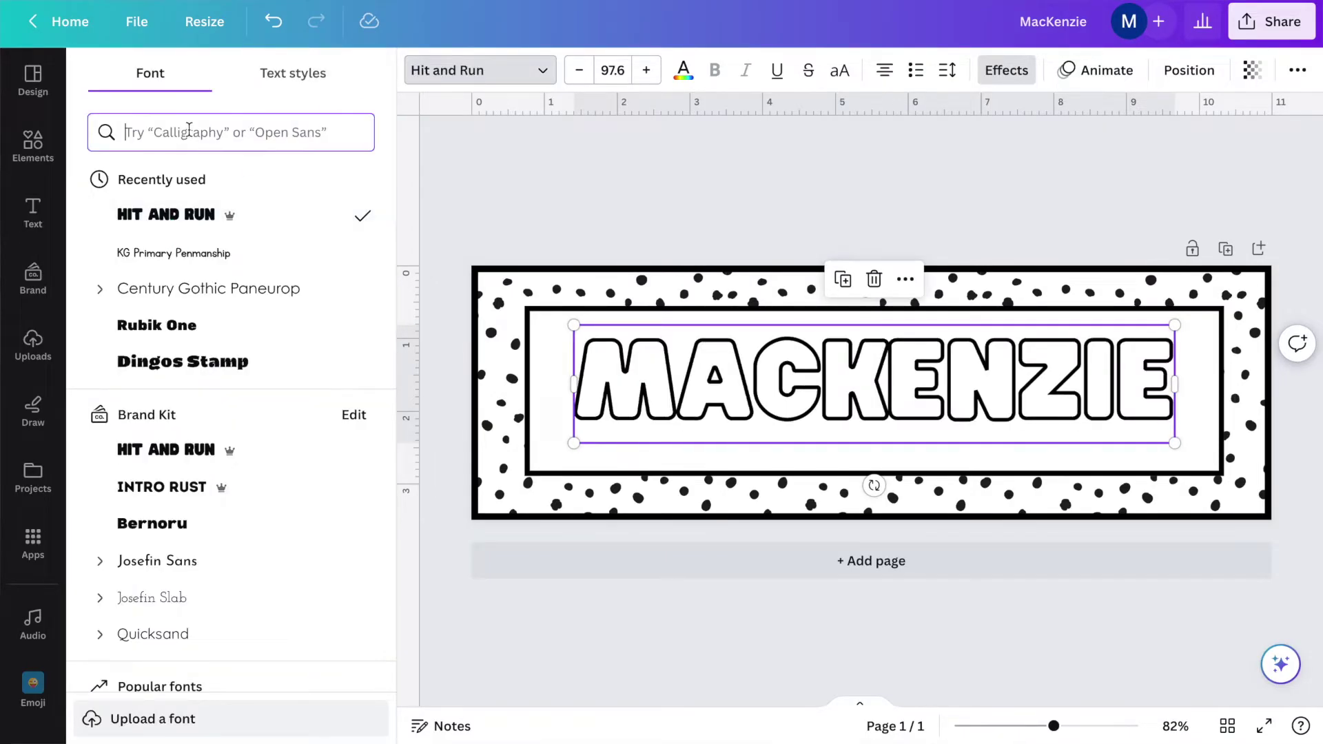
{"action": "type", "text": "bubble"}
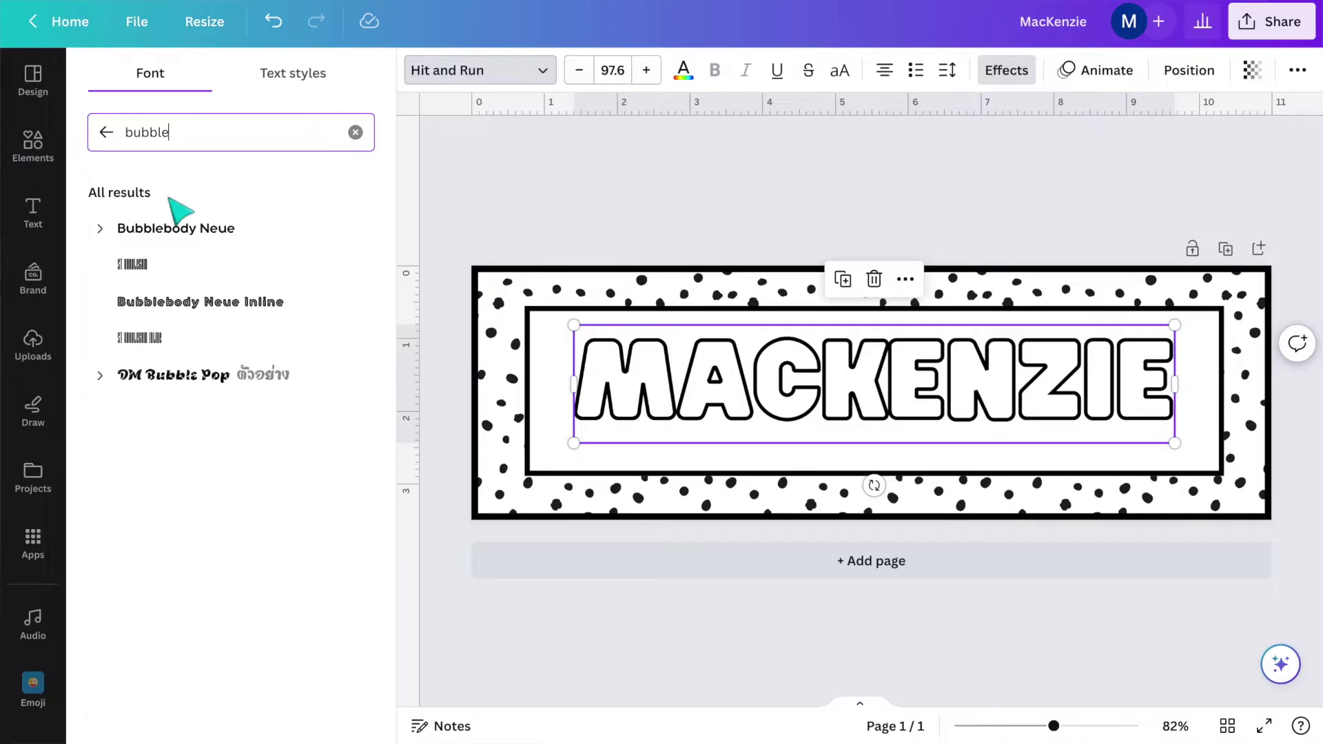
{"action": "left_click", "coordinate": [175, 231]}
{"action": "left_click", "coordinate": [176, 527]}
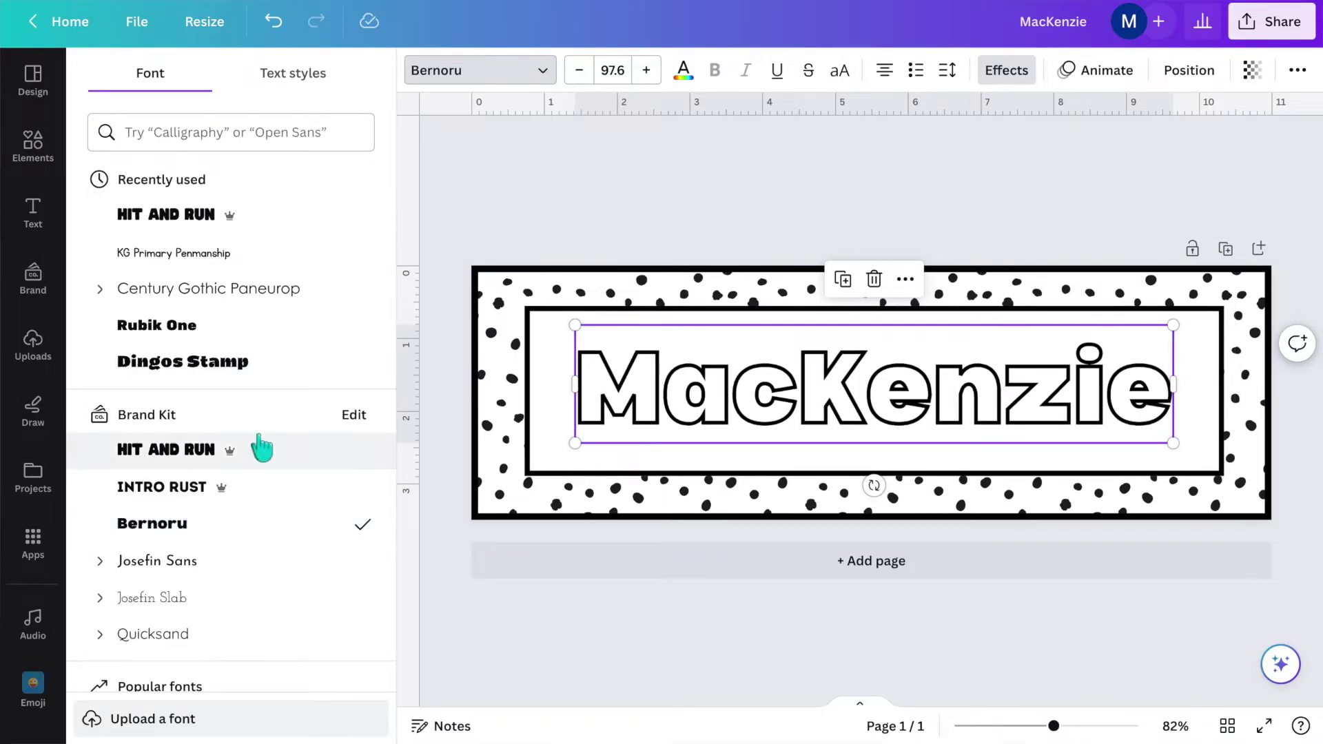
{"action": "key", "text": "Escape"}
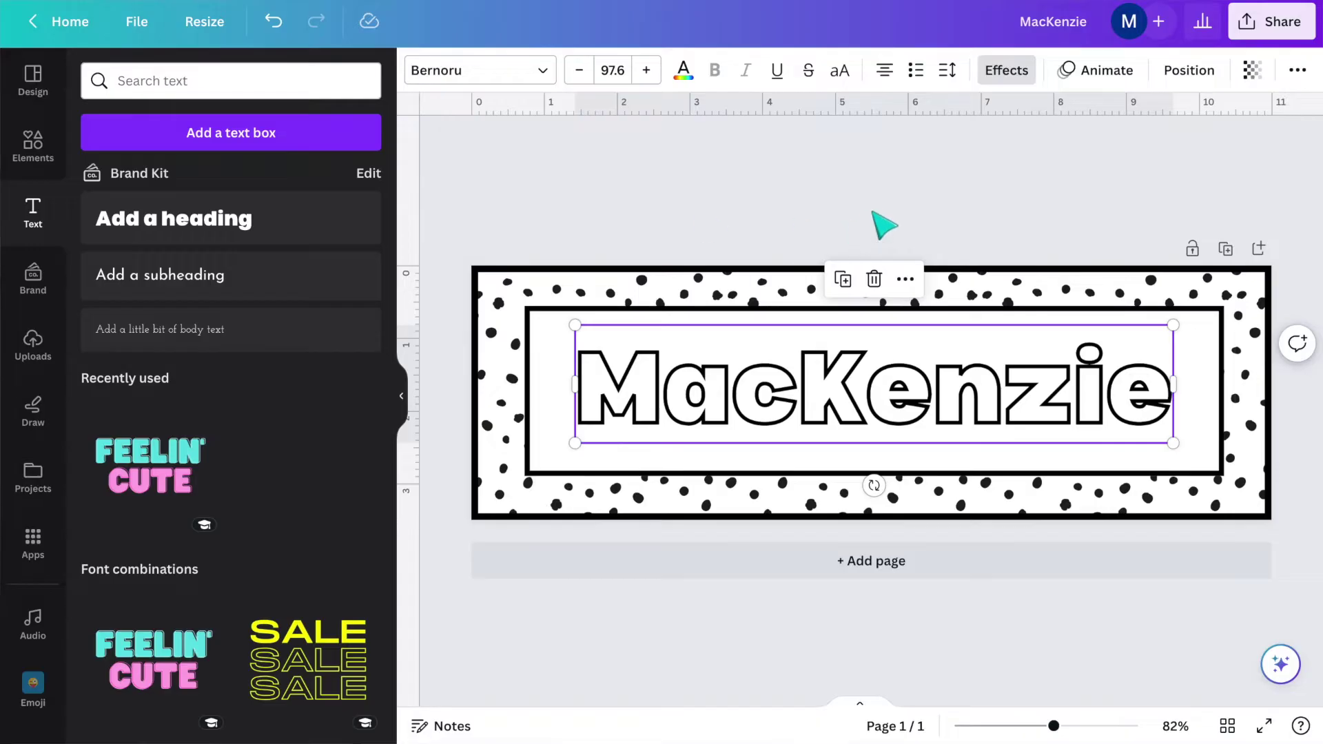
Duplicate the finished nameplate page and select the name on the copy.
{"action": "left_click", "coordinate": [1036, 194]}
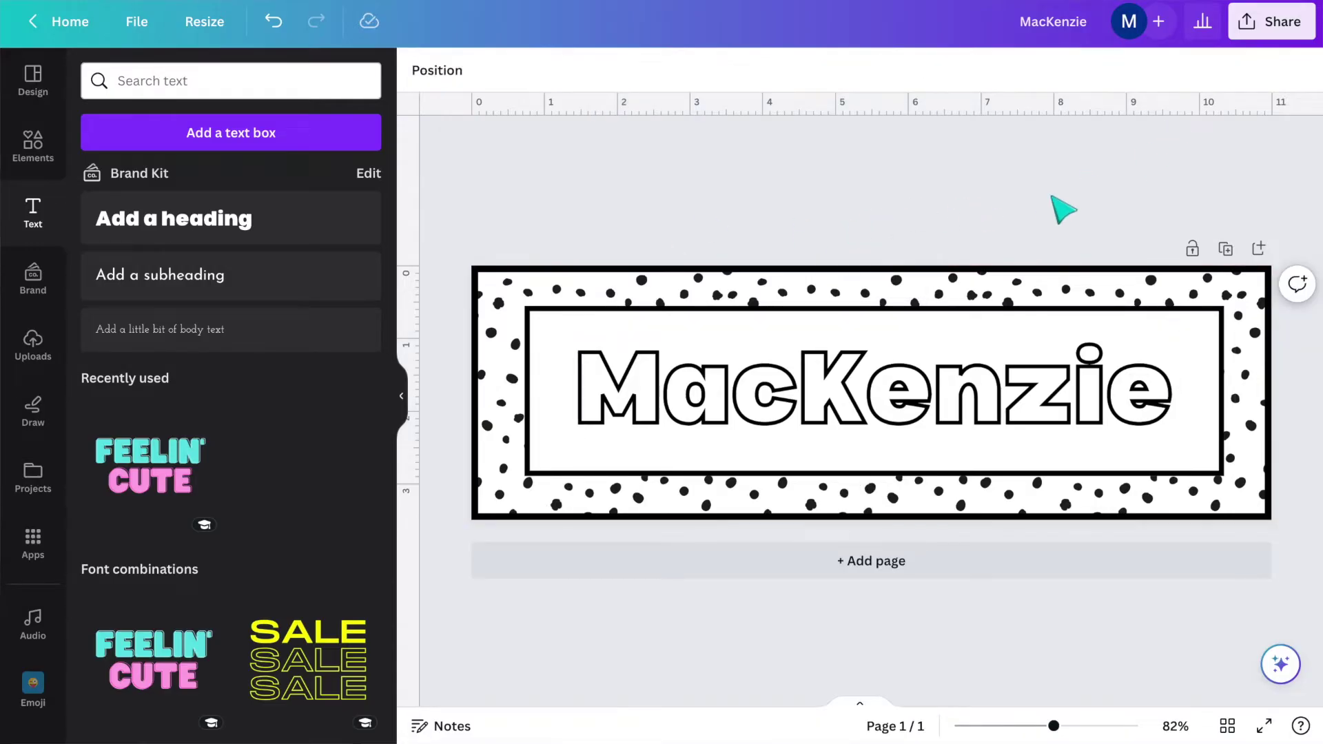
{"action": "left_click", "coordinate": [1225, 250]}
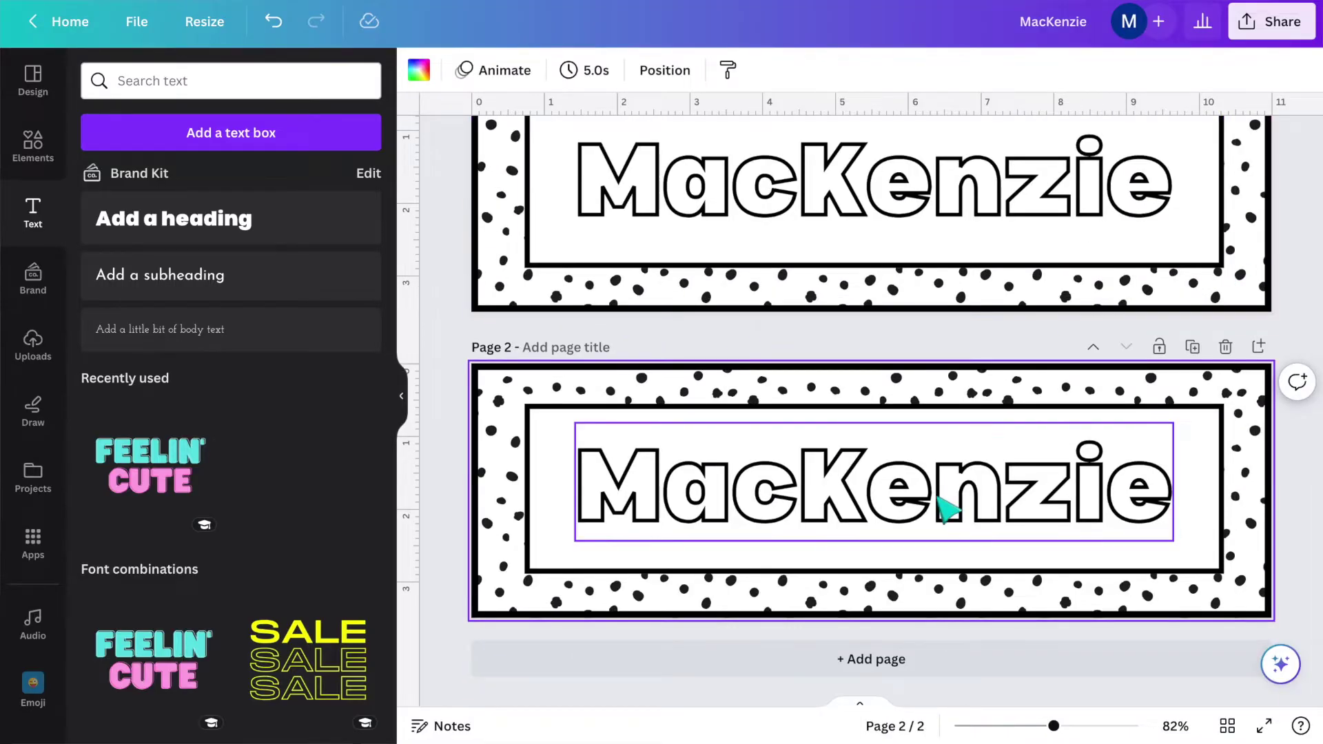
{"action": "left_click", "coordinate": [944, 508]}
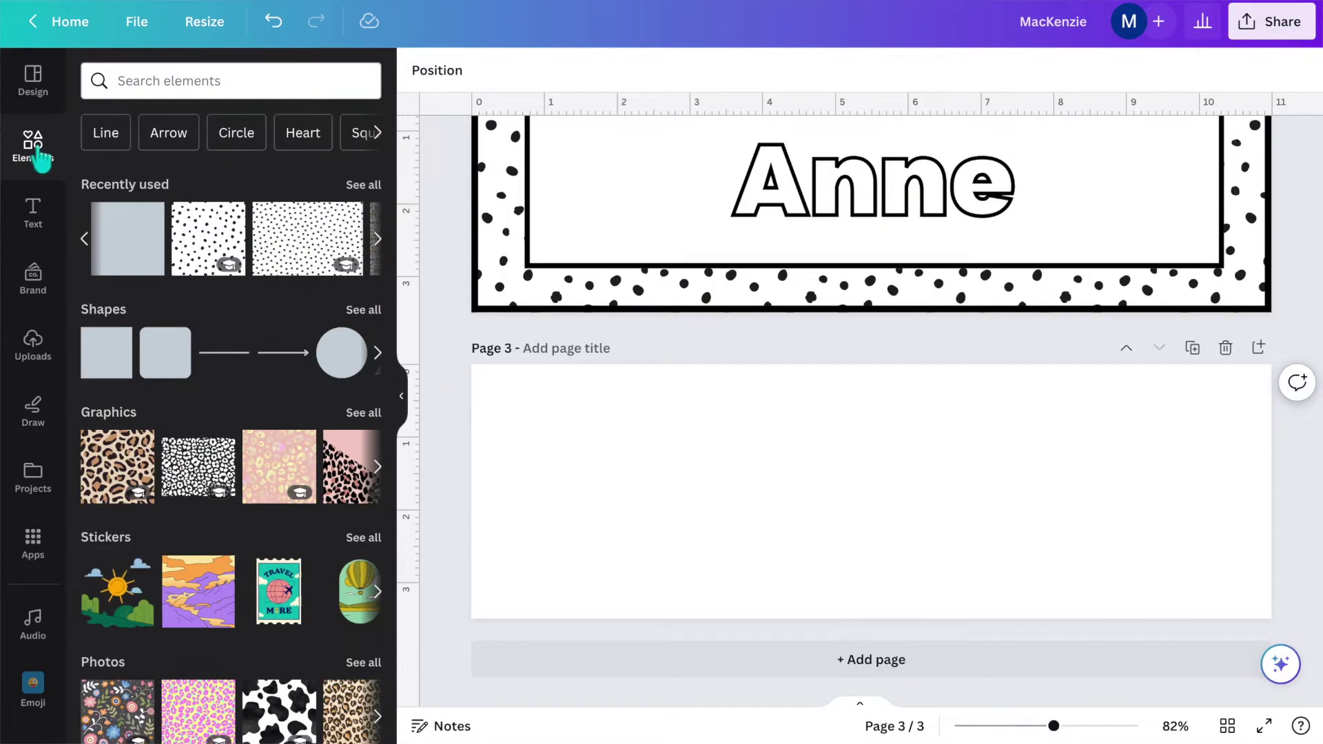
Add a plain solid line to blank page 3 and lengthen it to about 5.3 in.
{"action": "left_click", "coordinate": [360, 311]}
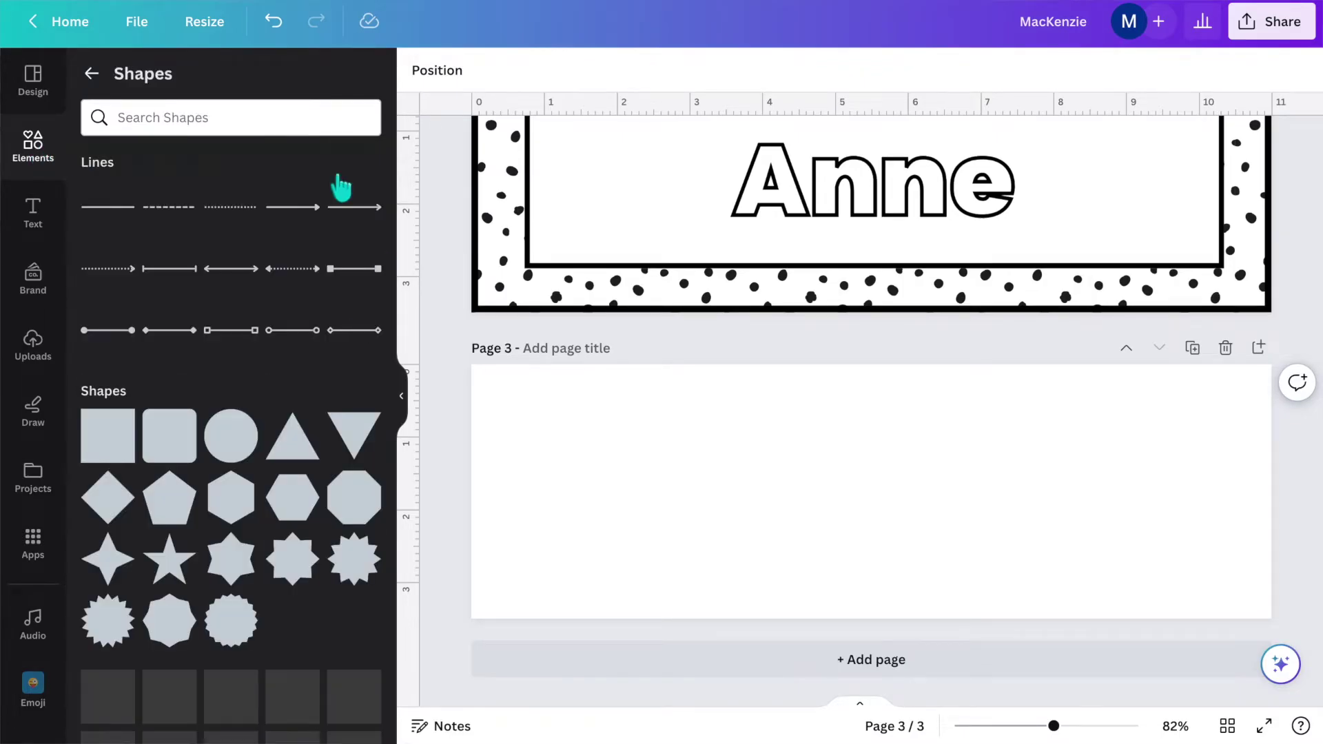
{"action": "left_click", "coordinate": [108, 207]}
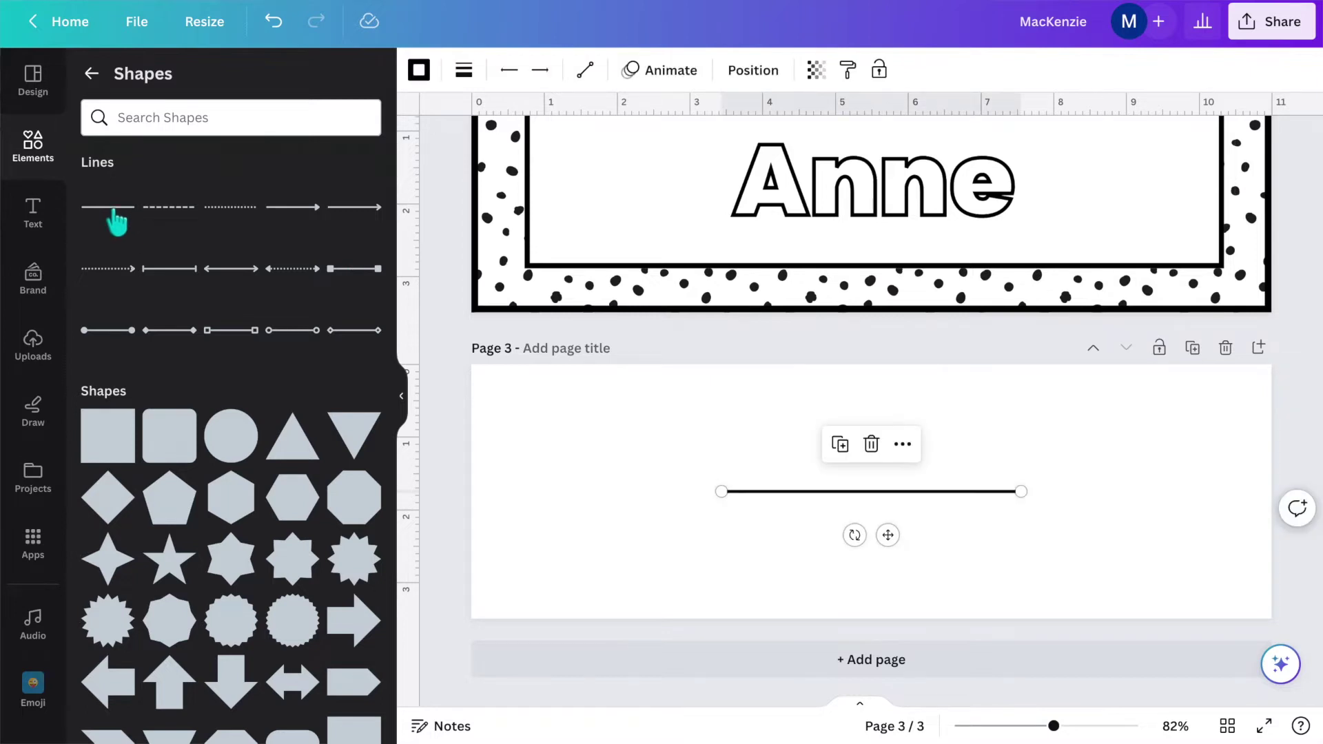
{"action": "left_click_drag", "start_coordinate": [789, 492], "coordinate": [733, 455]}
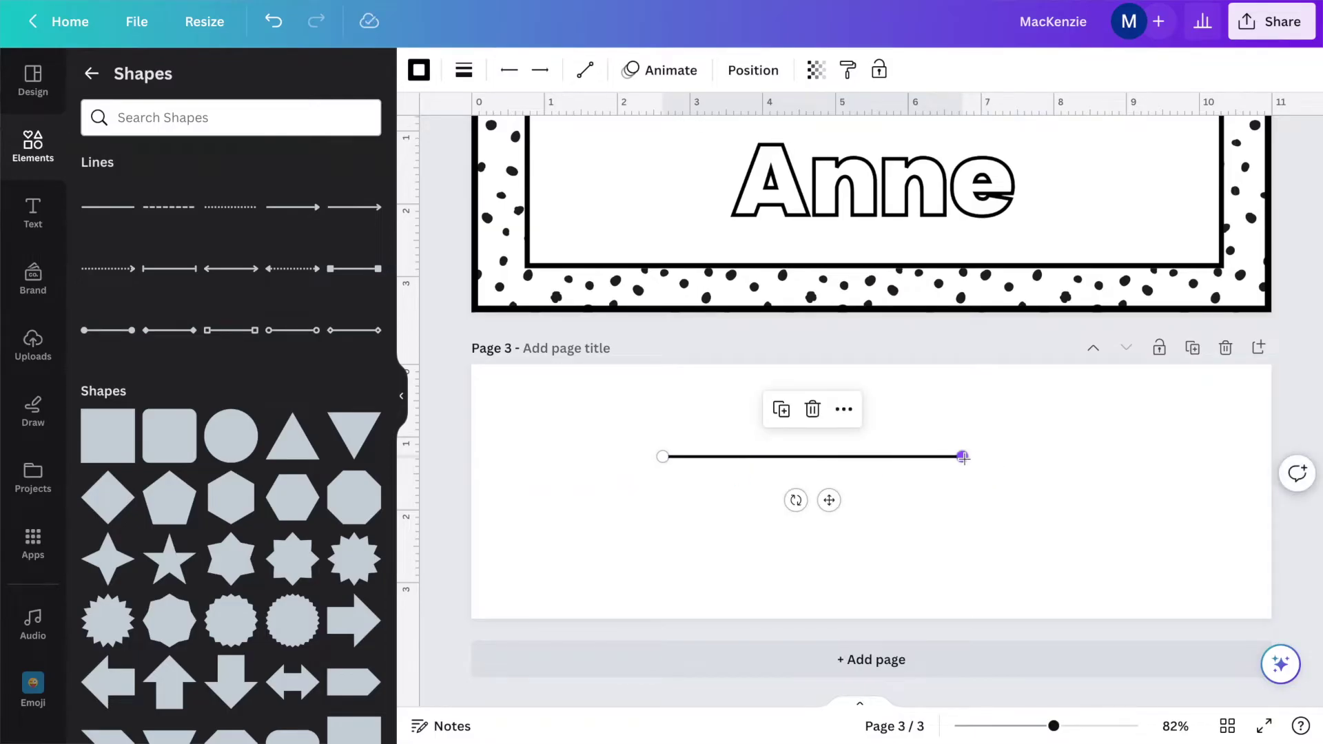
{"action": "left_click_drag", "start_coordinate": [963, 456], "coordinate": [1053, 456]}
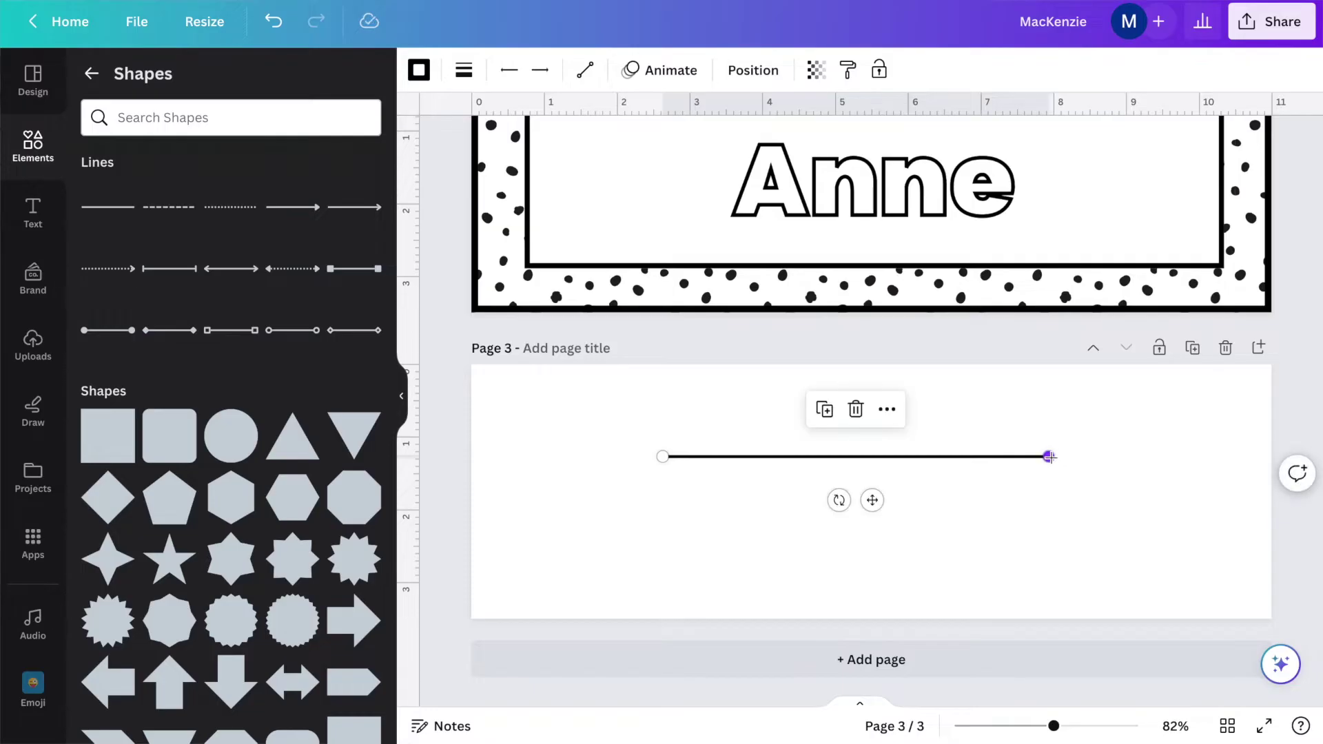
Duplicate the solid line and align the copy about 0.7 in below the original.
{"action": "key", "text": "ctrl+d"}
{"action": "left_click", "coordinate": [1053, 458]}
{"action": "key", "text": "shift+Down"}
{"action": "key", "text": "shift+Down"}
{"action": "key", "text": "shift+Down"}
{"action": "key", "text": "shift+Down"}
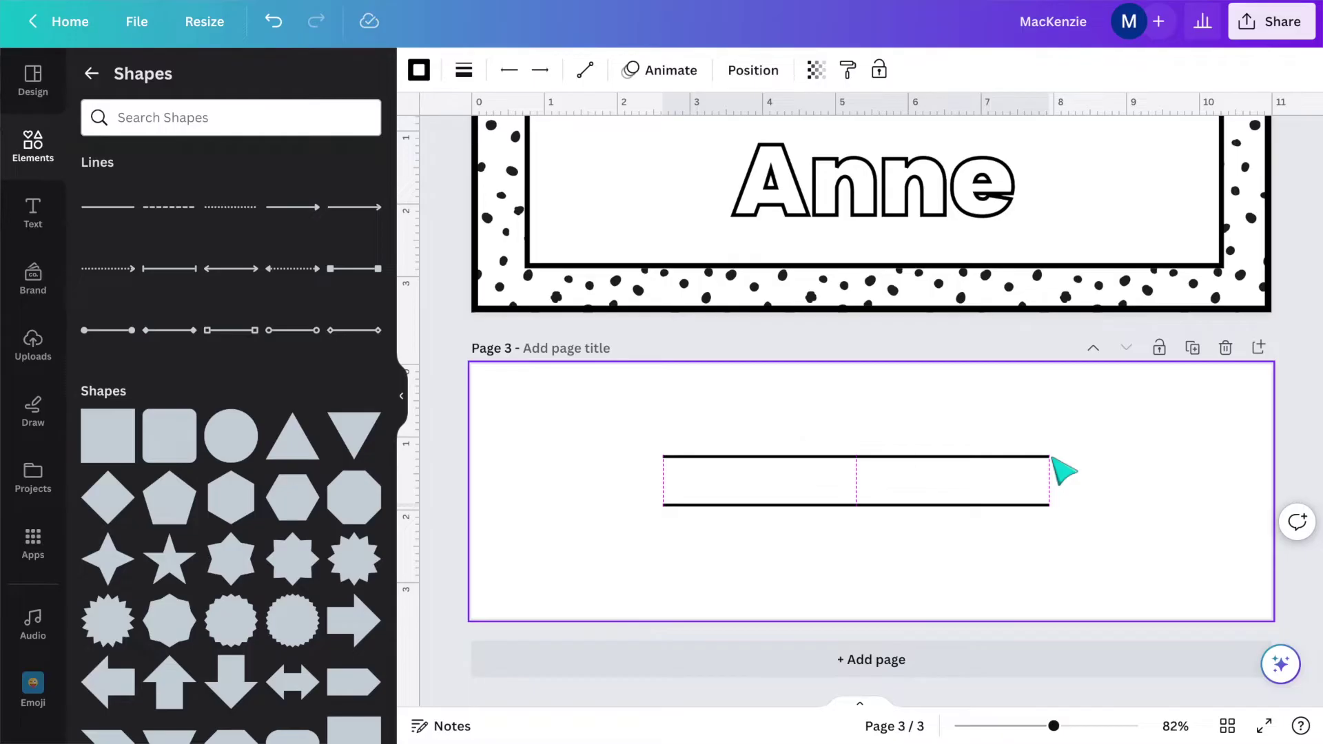
Add a dashed line midway between the two solid lines and match it to their length.
{"action": "left_click", "coordinate": [178, 206]}
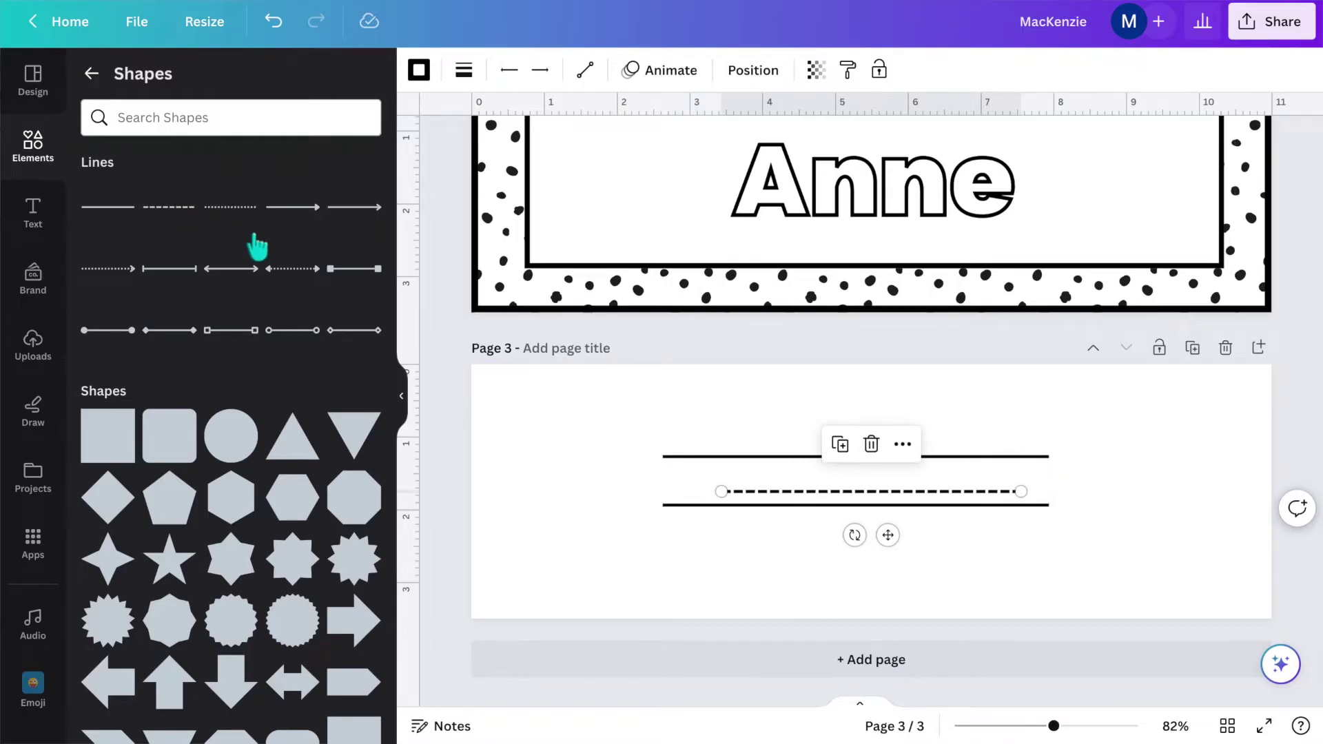
{"action": "left_click_drag", "start_coordinate": [836, 492], "coordinate": [777, 482]}
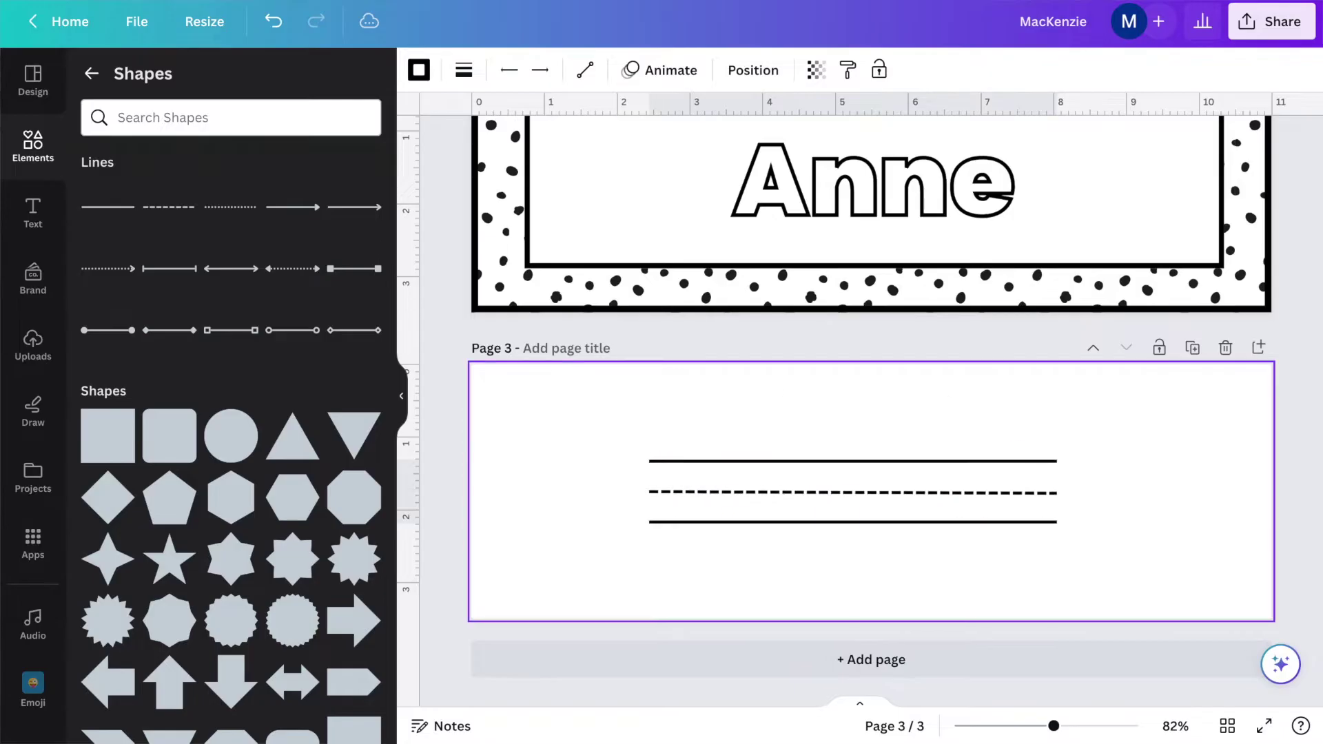
{"action": "left_click", "coordinate": [1134, 575]}
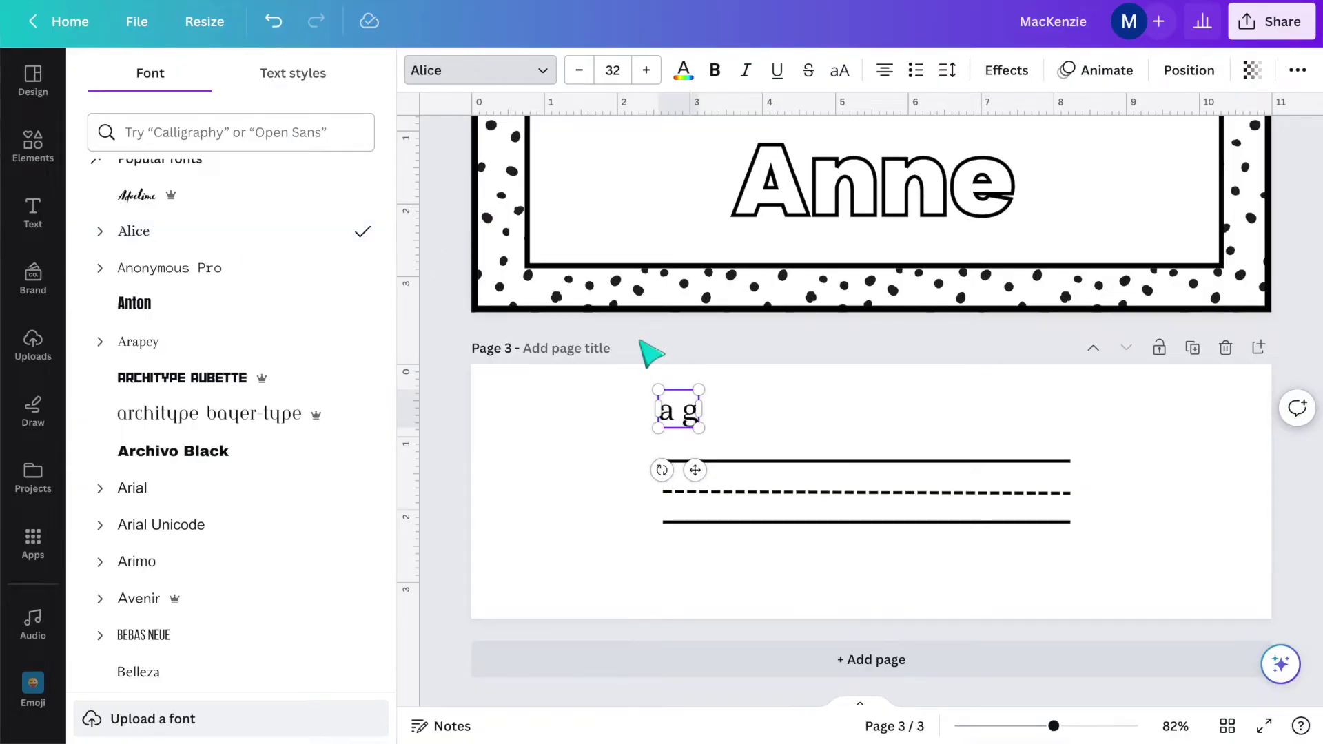
Replace the sample text "a g" with a heading in the KG Primary Penmanship L font.
{"action": "left_click", "coordinate": [768, 428]}
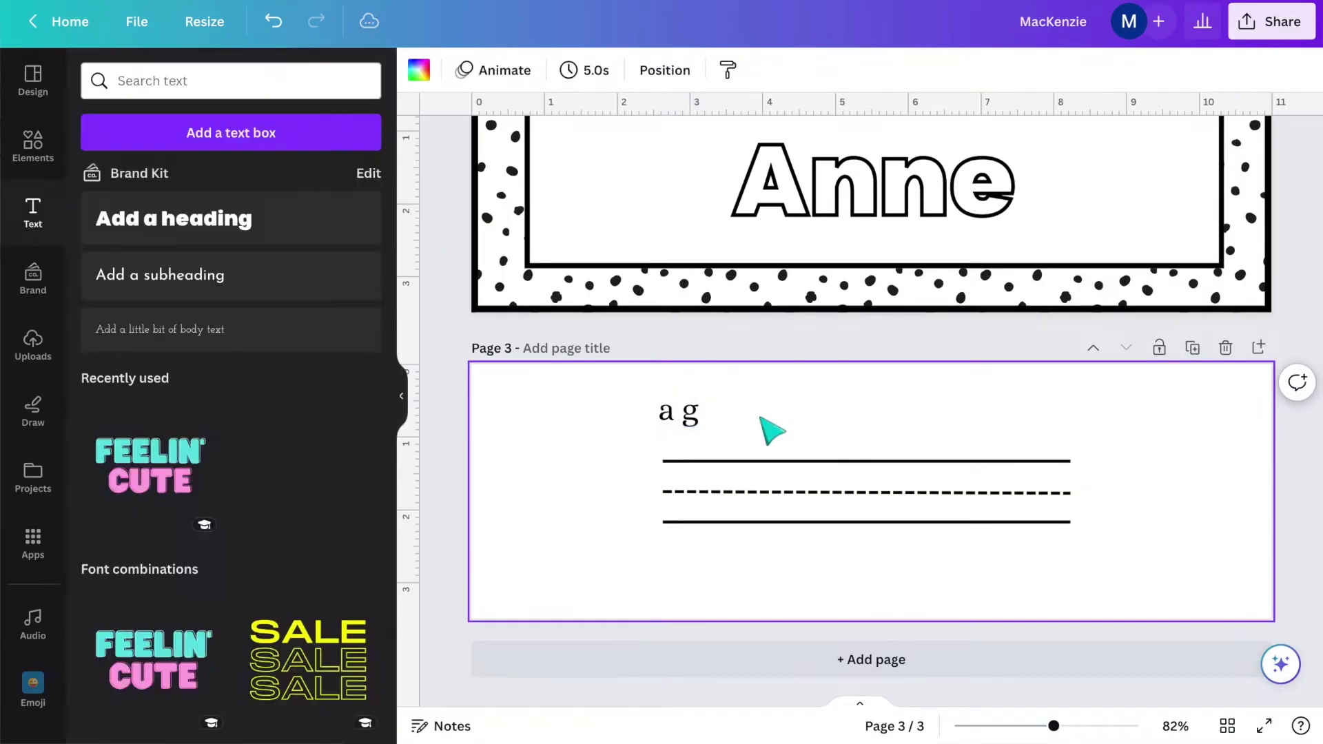
{"action": "left_click", "coordinate": [681, 415]}
{"action": "left_click", "coordinate": [682, 417]}
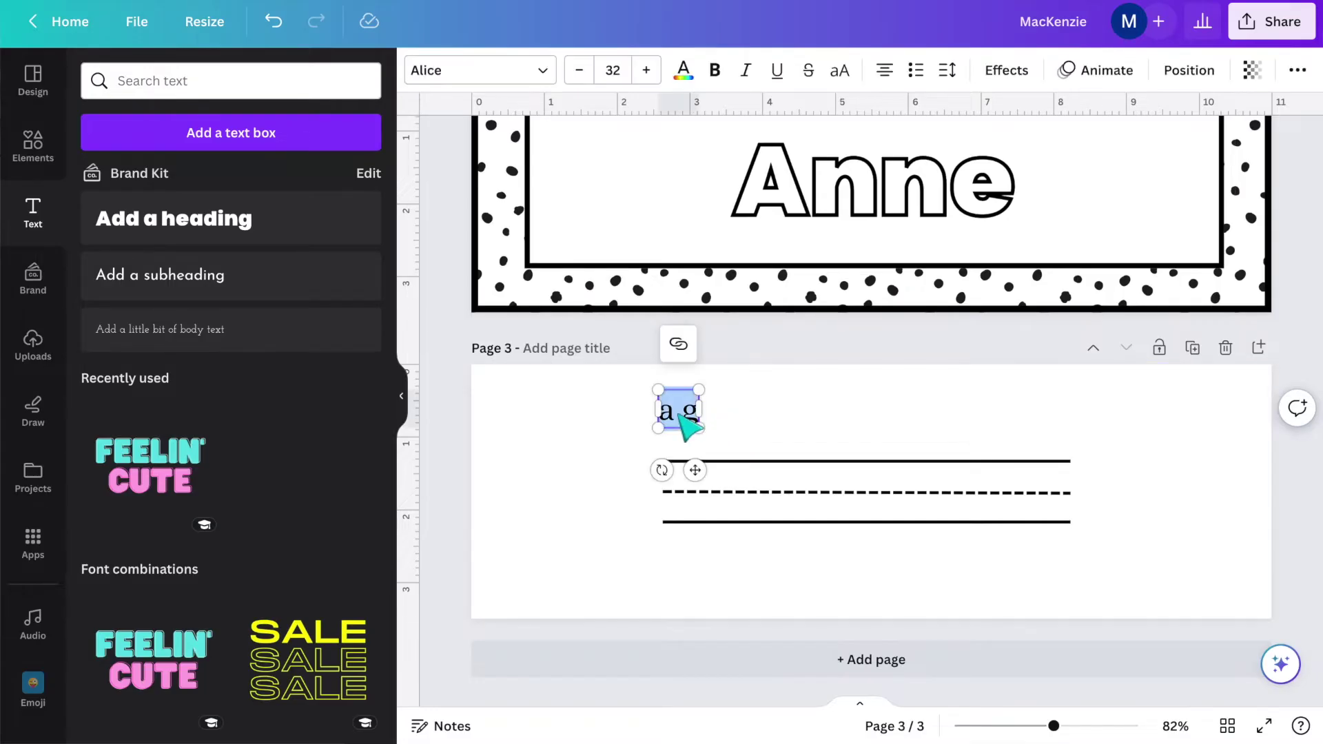
{"action": "left_click", "coordinate": [543, 77]}
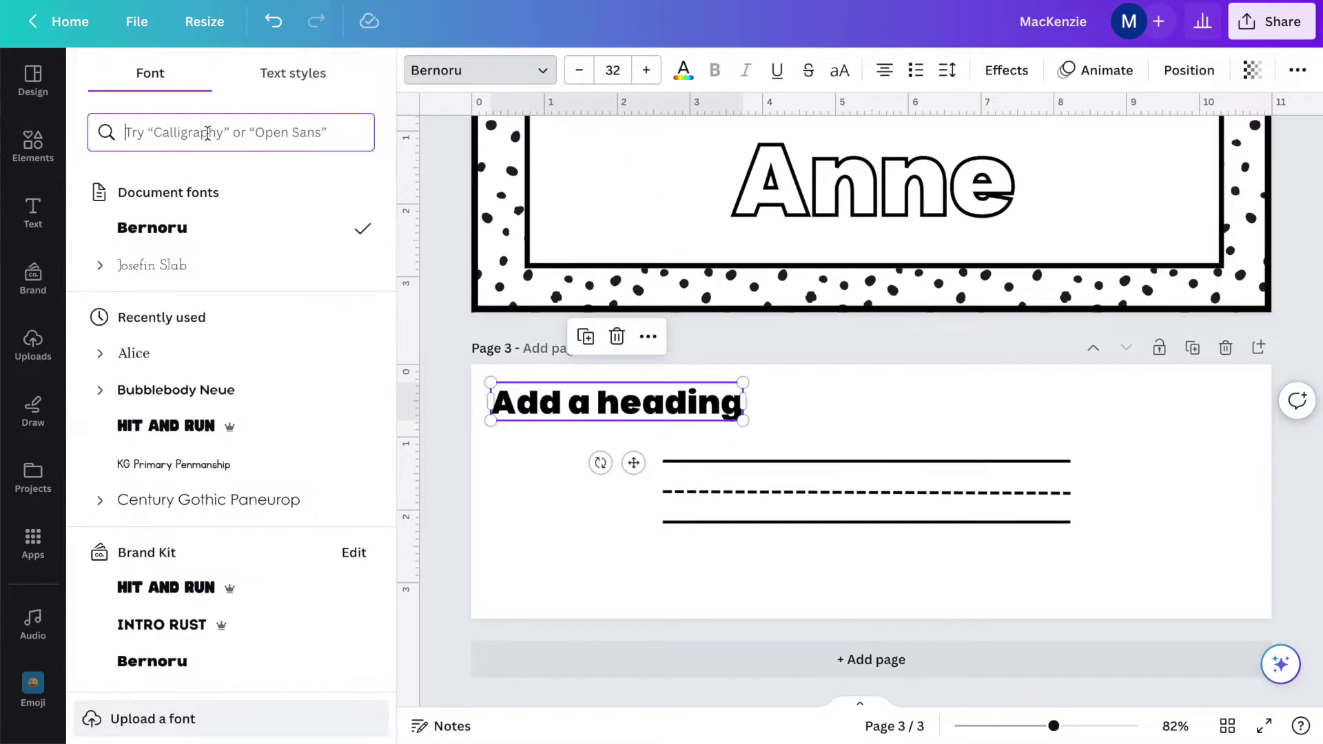
{"action": "type", "text": "KG "}
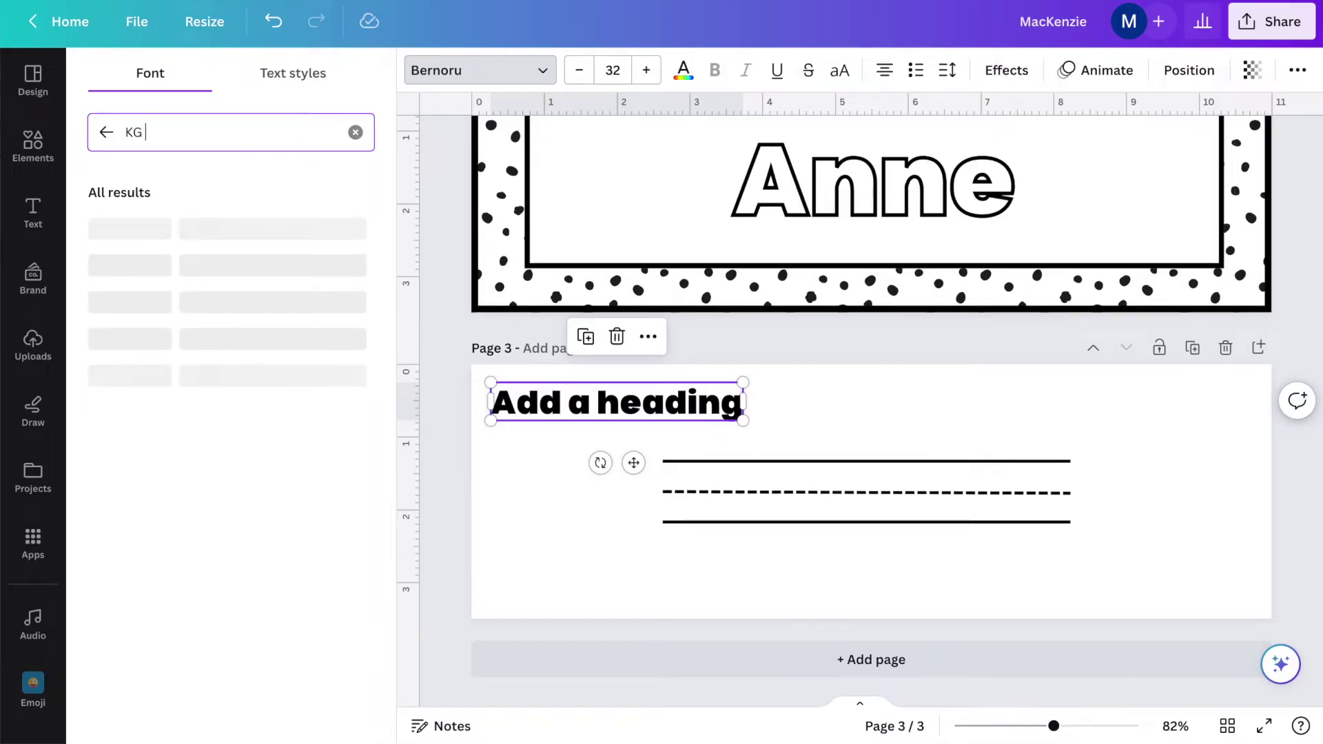
{"action": "type", "text": "primary"}
{"action": "left_click", "coordinate": [234, 343]}
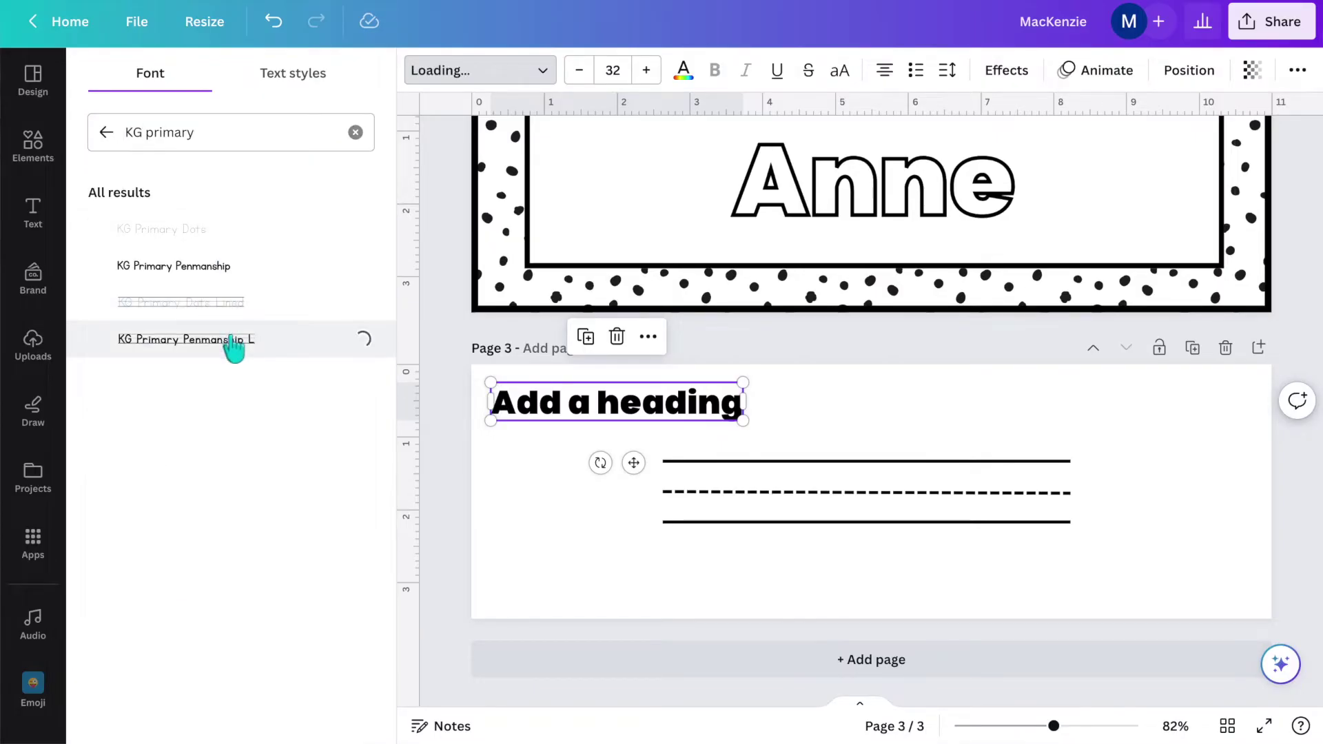
Replace the heading text with the letter pairs Aa to Zz and fit them on one line across page 3 at about size 25.
{"action": "left_click_drag", "start_coordinate": [660, 413], "coordinate": [1273, 406]}
{"action": "key", "text": "ctrl+z"}
{"action": "double_click", "coordinate": [941, 390]}
{"action": "type", "text": "Aa Bb Cc Dd Ee Ff Gg Hh Ii Jj Kk Ll Mm"}
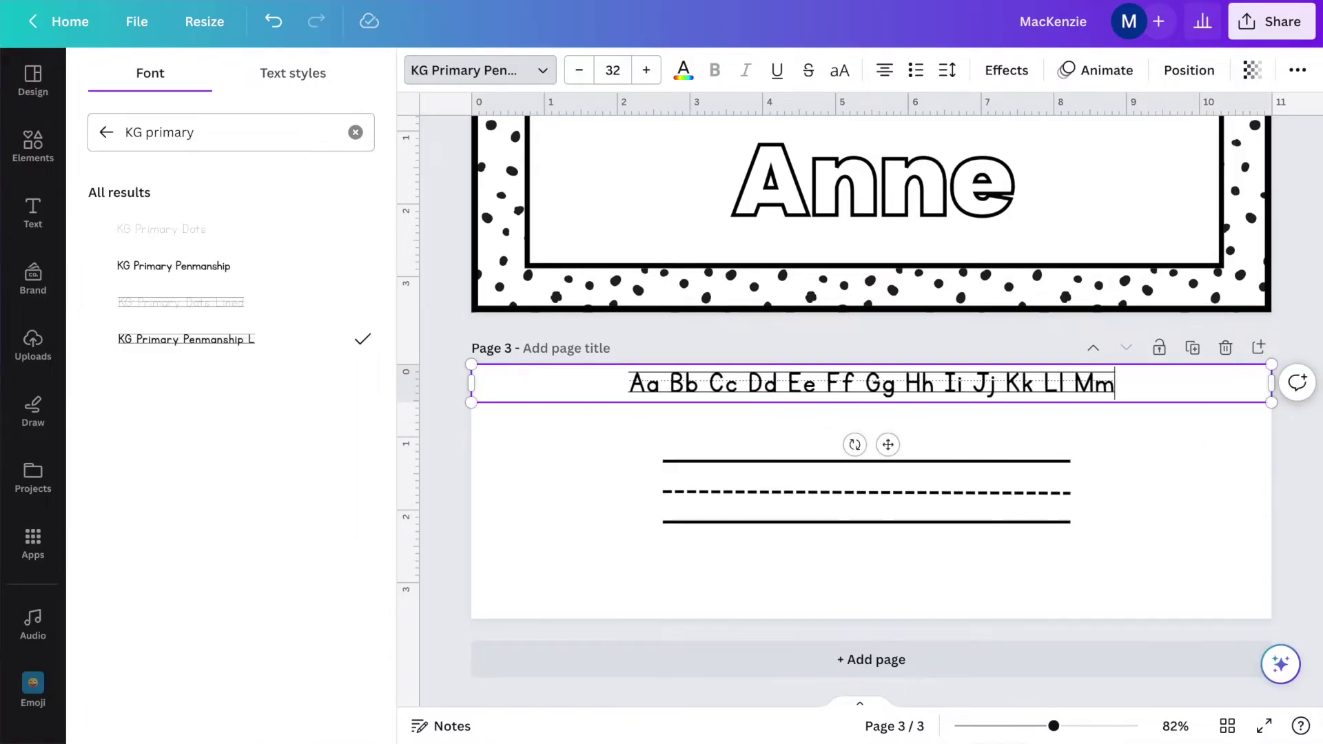
{"action": "type", "text": " Nn Oo Pp Qq Rr Ss Tt Uu Vv Ww Xx Yy Zz"}
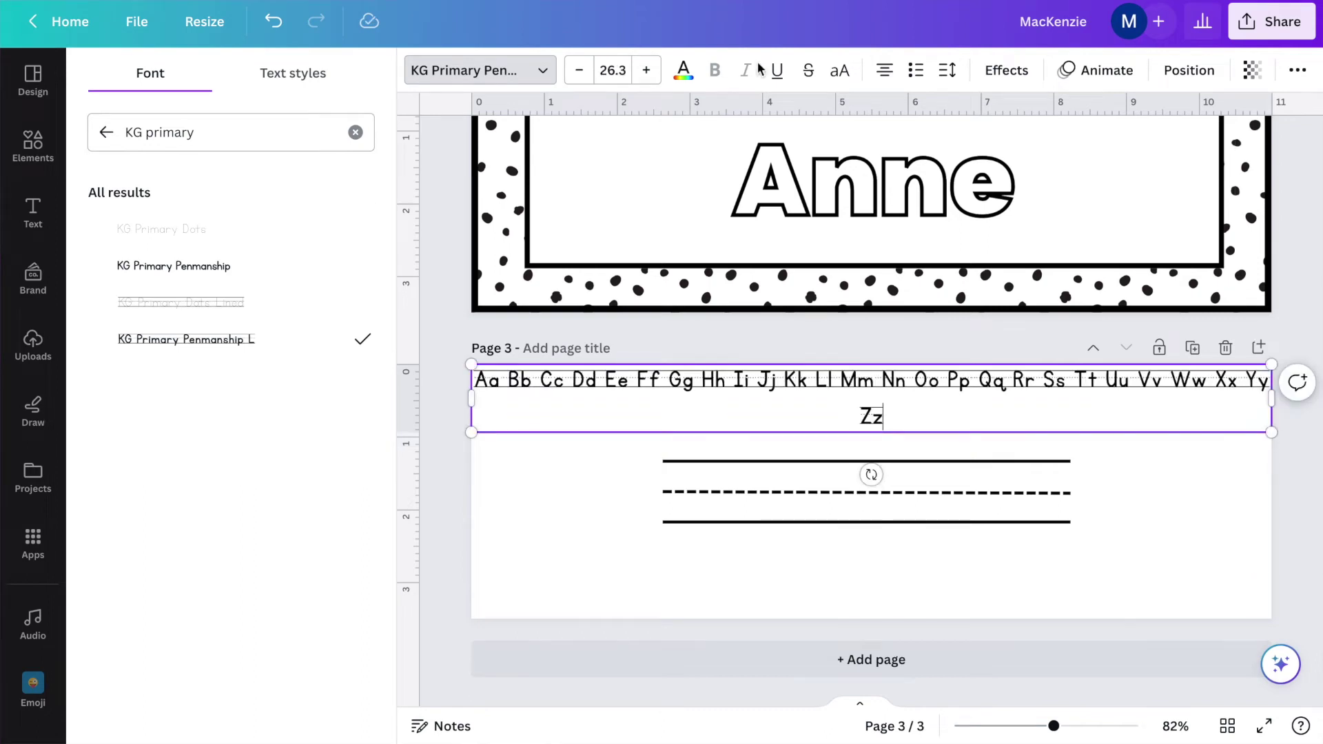
{"action": "key", "text": "Escape"}
{"action": "left_click_drag", "start_coordinate": [1267, 397], "coordinate": [1263, 394]}
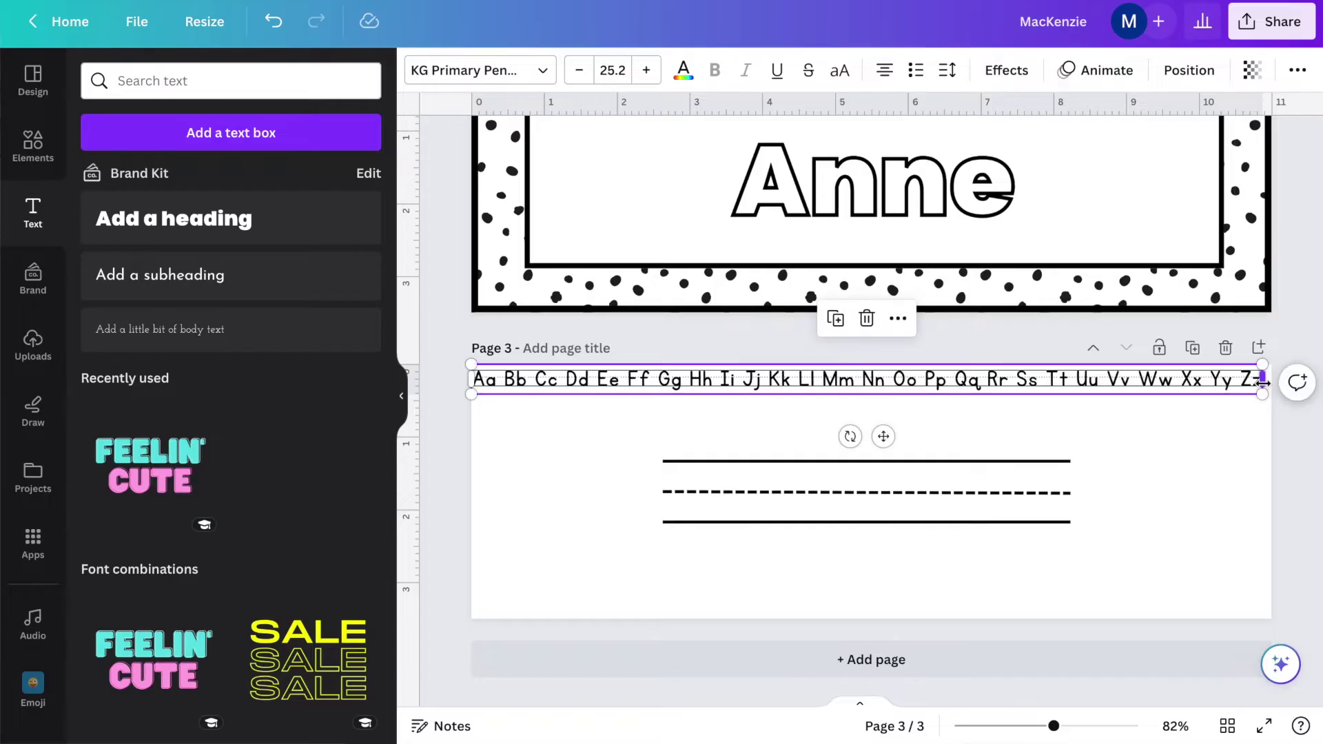
Add a double-headed arrow line and stretch it about 10.8 in across the lower part of page 3.
{"action": "left_click", "coordinate": [234, 271]}
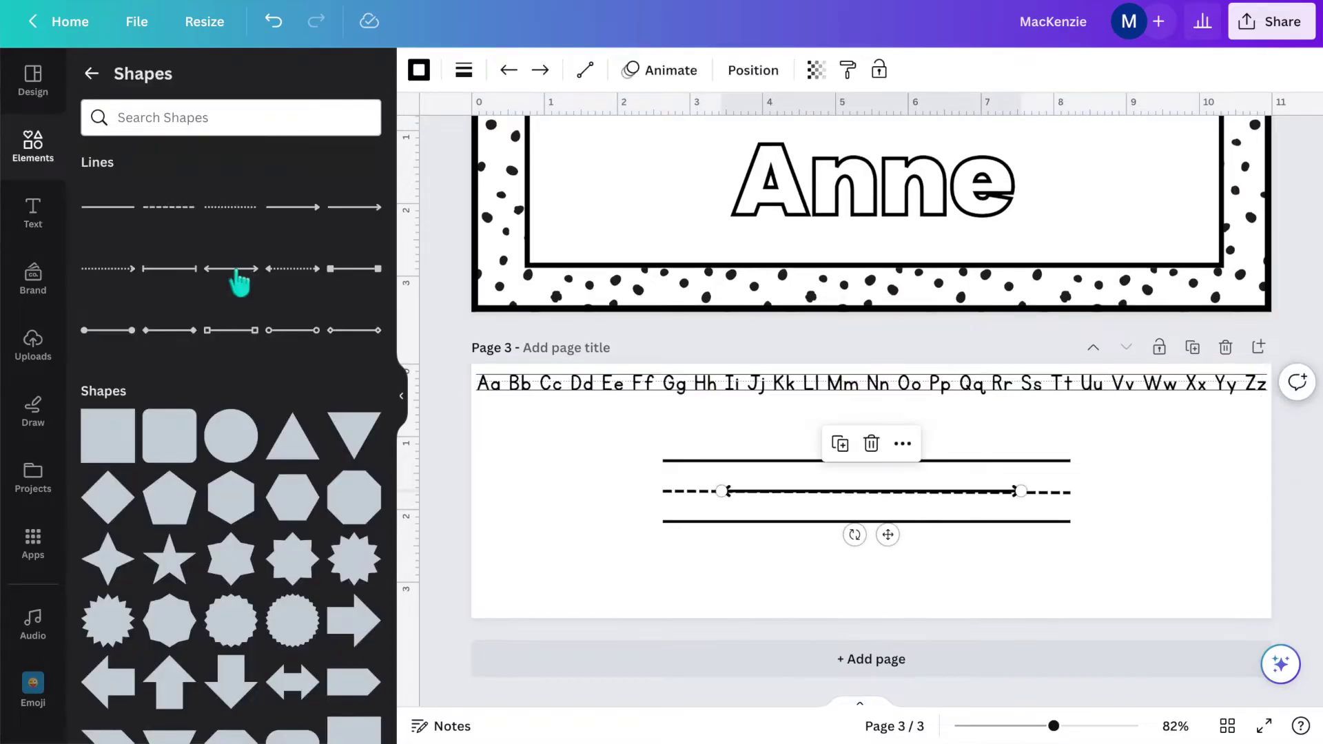
{"action": "left_click_drag", "start_coordinate": [888, 535], "coordinate": [892, 606]}
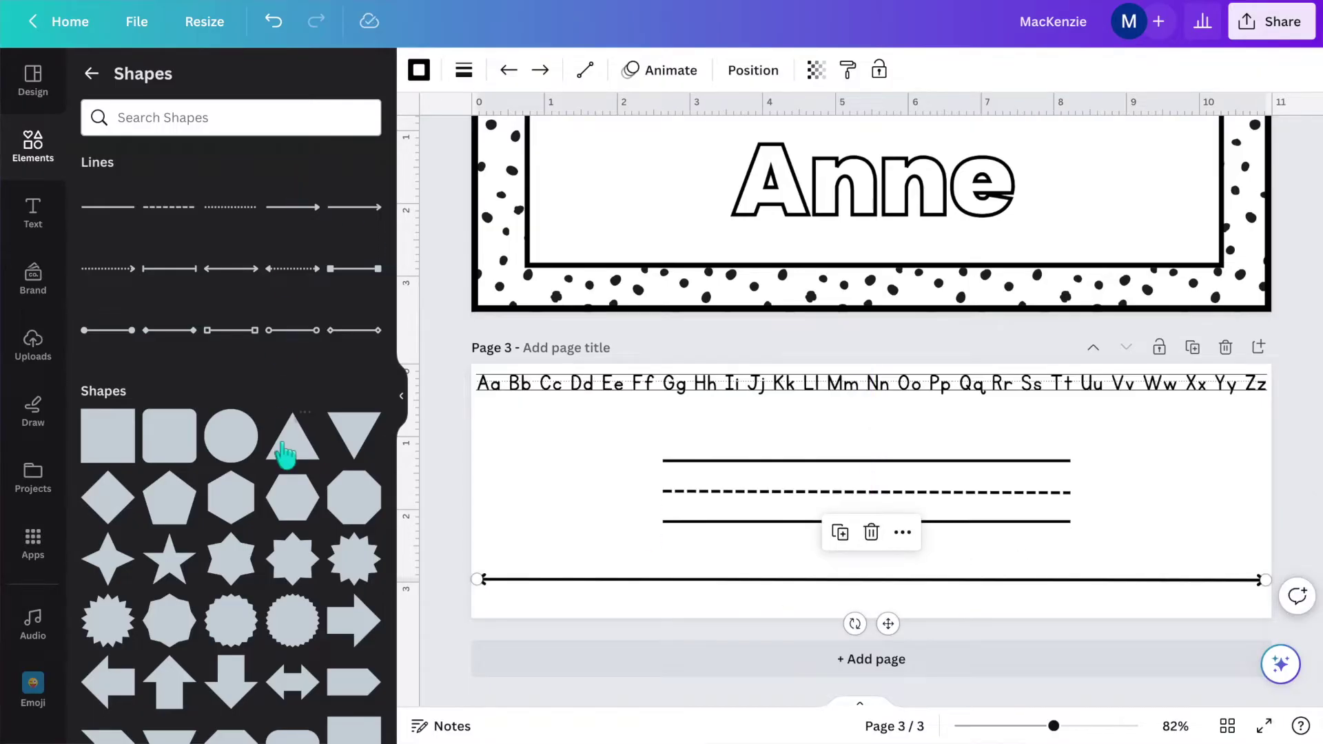
Add a circle with a solid black border, shrink it to a small dot and place it above the arrow line's start.
{"action": "left_click", "coordinate": [235, 446]}
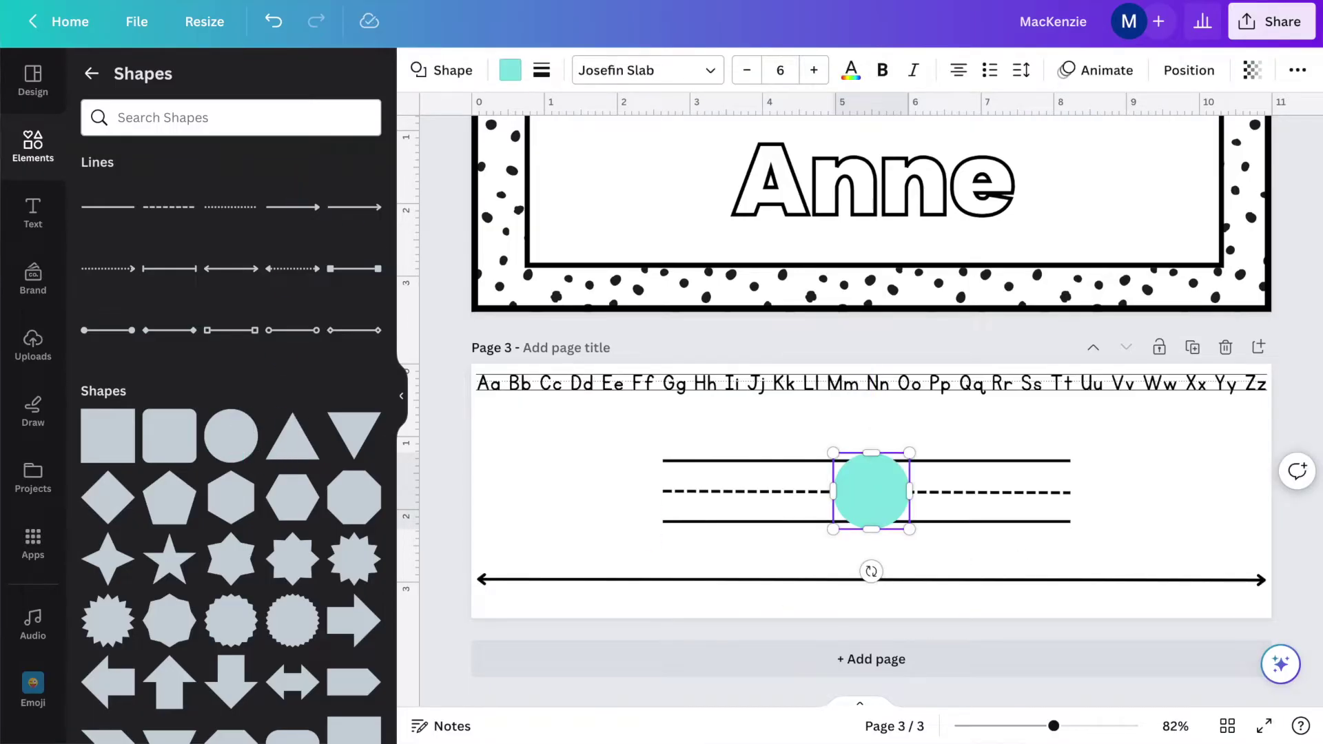
{"action": "left_click", "coordinate": [541, 71]}
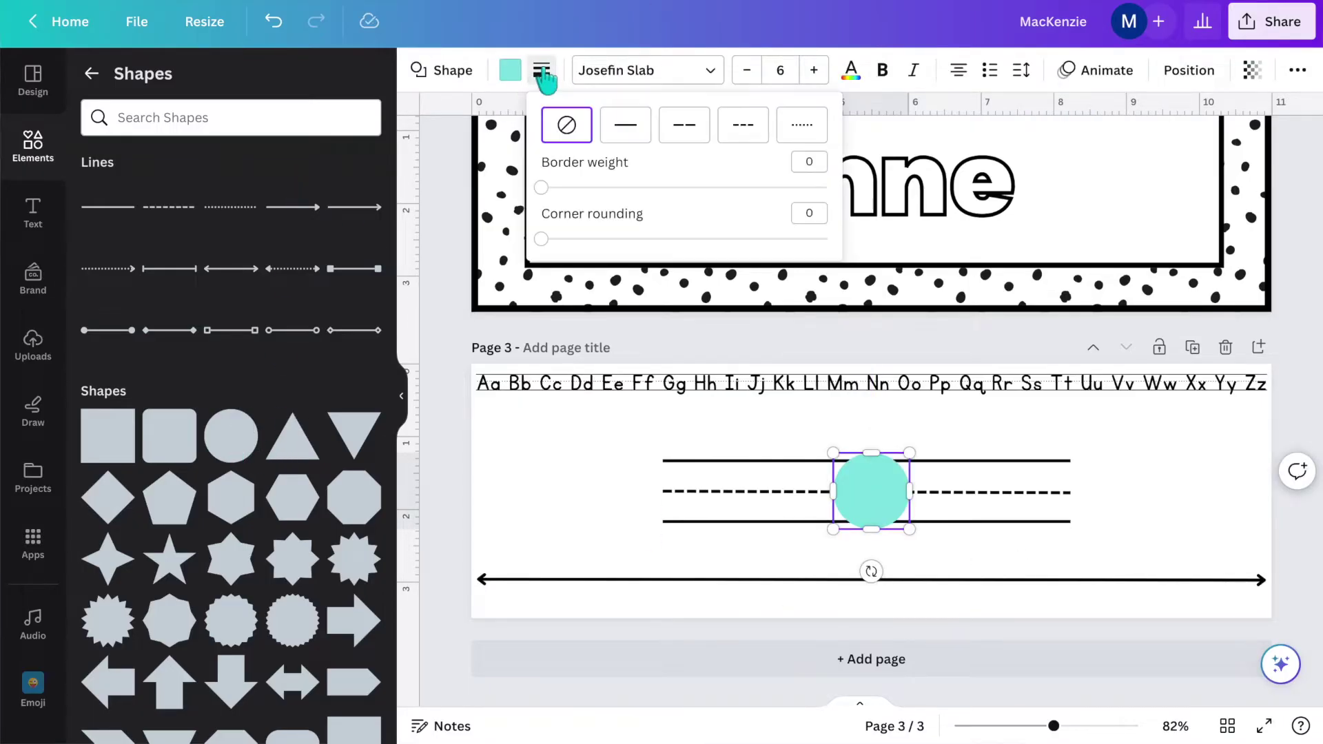
{"action": "left_click", "coordinate": [627, 131]}
{"action": "left_click", "coordinate": [861, 509]}
{"action": "left_click", "coordinate": [1110, 494]}
{"action": "left_click_drag", "start_coordinate": [889, 503], "coordinate": [543, 541]}
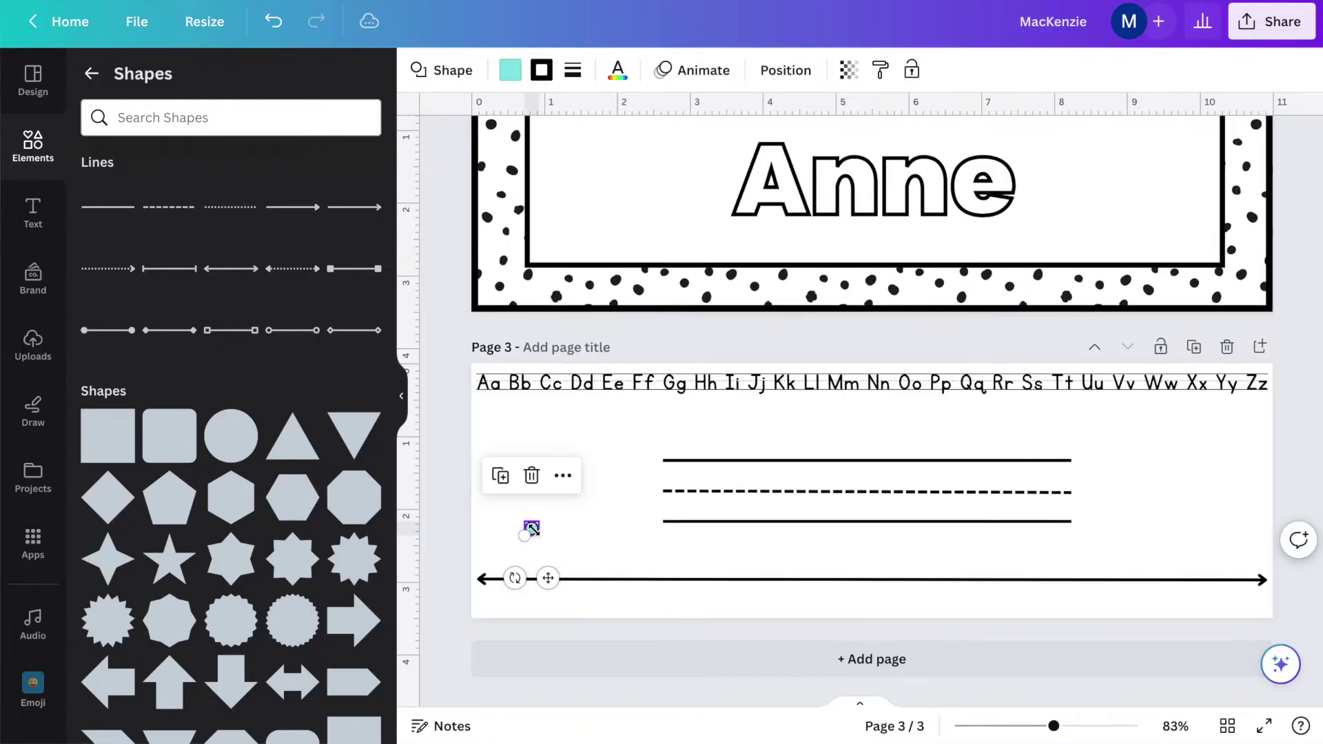
Duplicate the small bordered circle repeatedly to make the number-line markers.
{"action": "key", "text": "ctrl+d"}
{"action": "key", "text": "ctrl+d"}
{"action": "key", "text": "ctrl+d"}
{"action": "key", "text": "ctrl+d"}
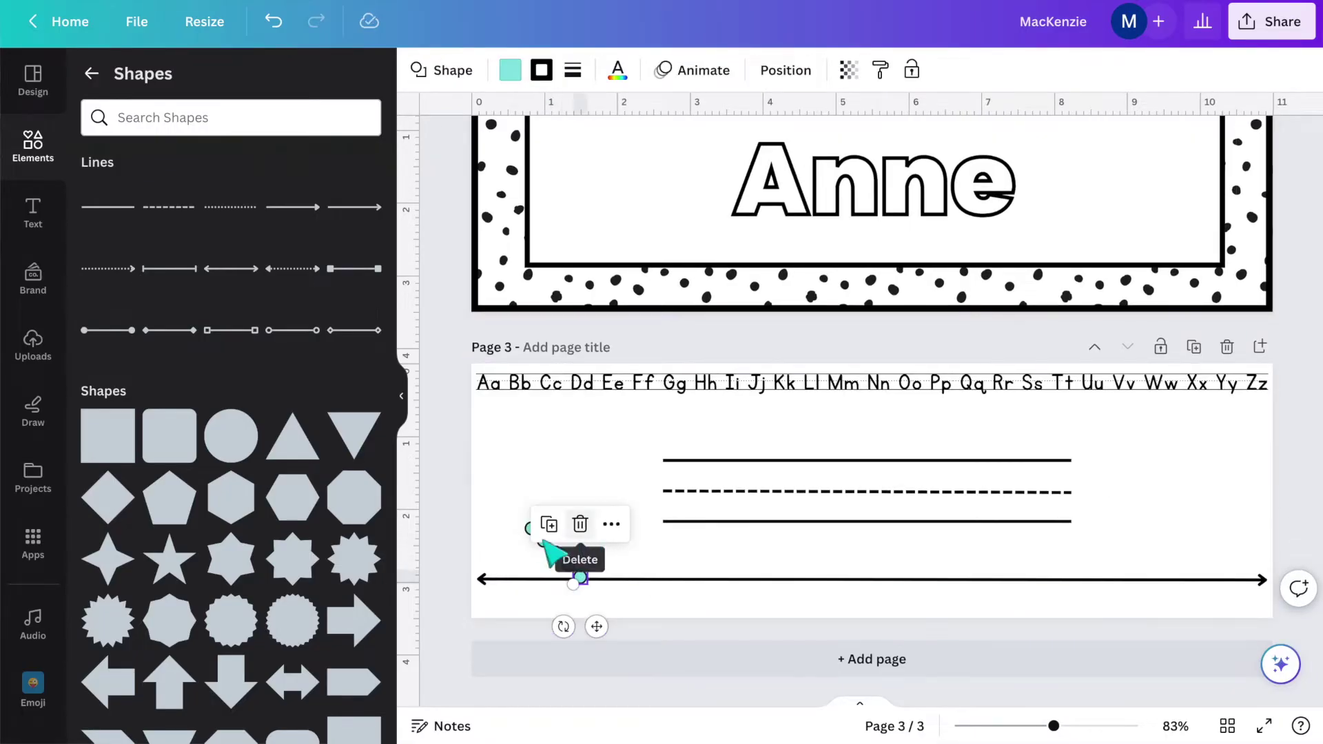
{"action": "left_click", "coordinate": [555, 552], "text": "shift"}
{"action": "left_click", "coordinate": [543, 540], "text": "shift"}
{"action": "key", "text": "ctrl+d"}
{"action": "key", "text": "ctrl+d"}
{"action": "key", "text": "ctrl+d"}
{"action": "key", "text": "ctrl+d"}
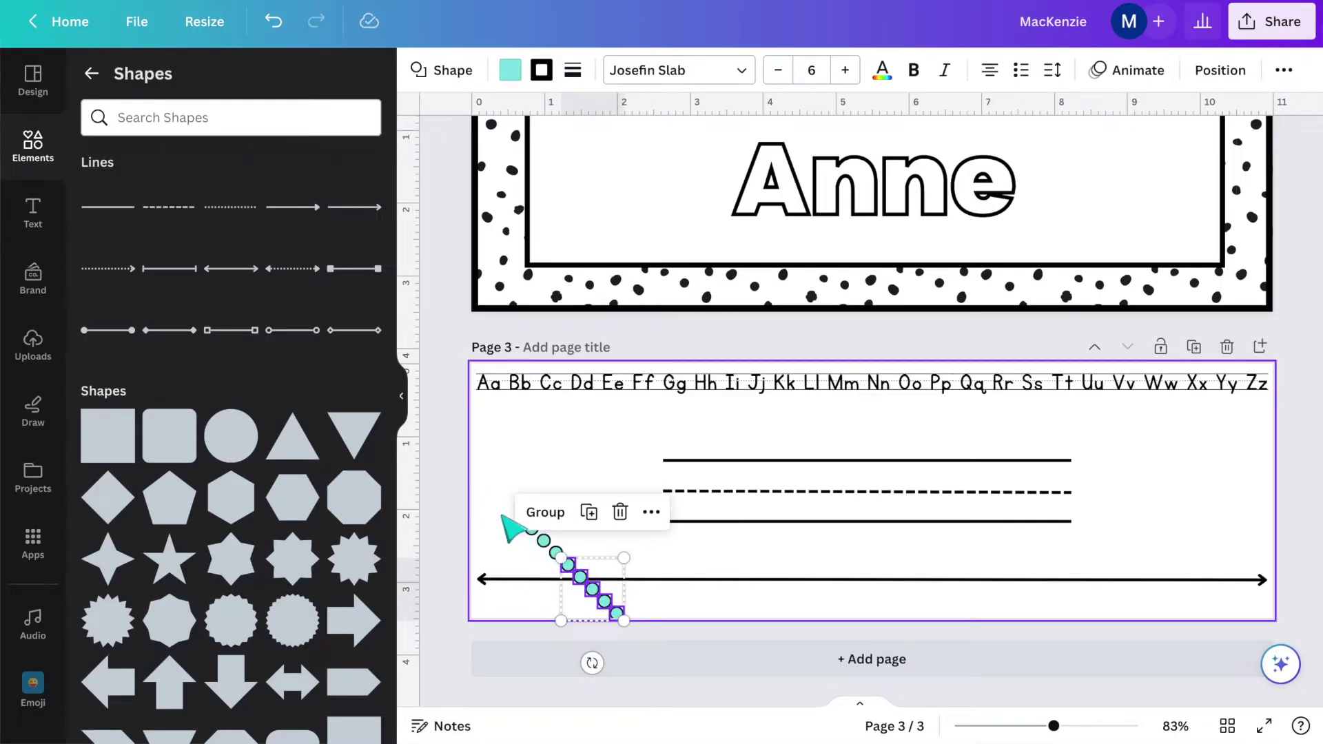
Tidy up the circles and the arrow line so 20 circles sit evenly spaced along it, and group them.
{"action": "left_click", "coordinate": [511, 520]}
{"action": "left_click_drag", "start_coordinate": [511, 516], "coordinate": [644, 628]}
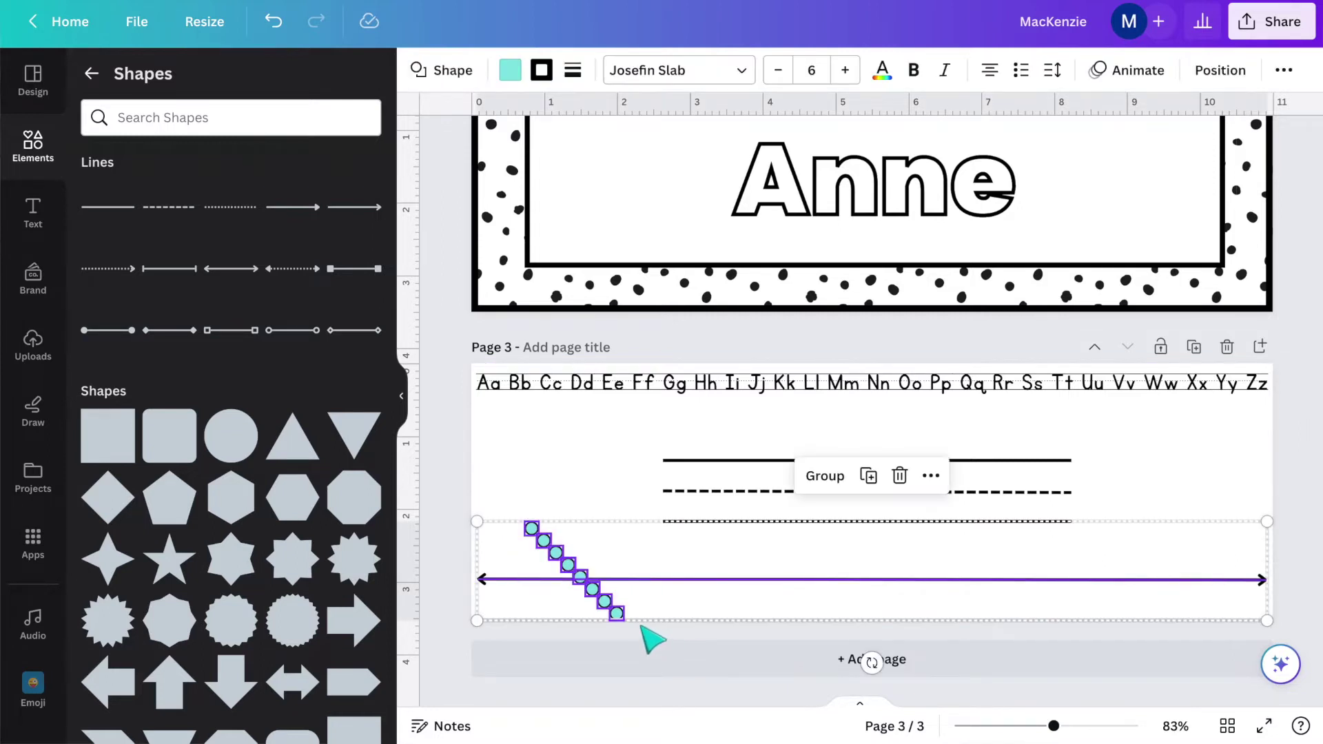
{"action": "right_click", "coordinate": [562, 561]}
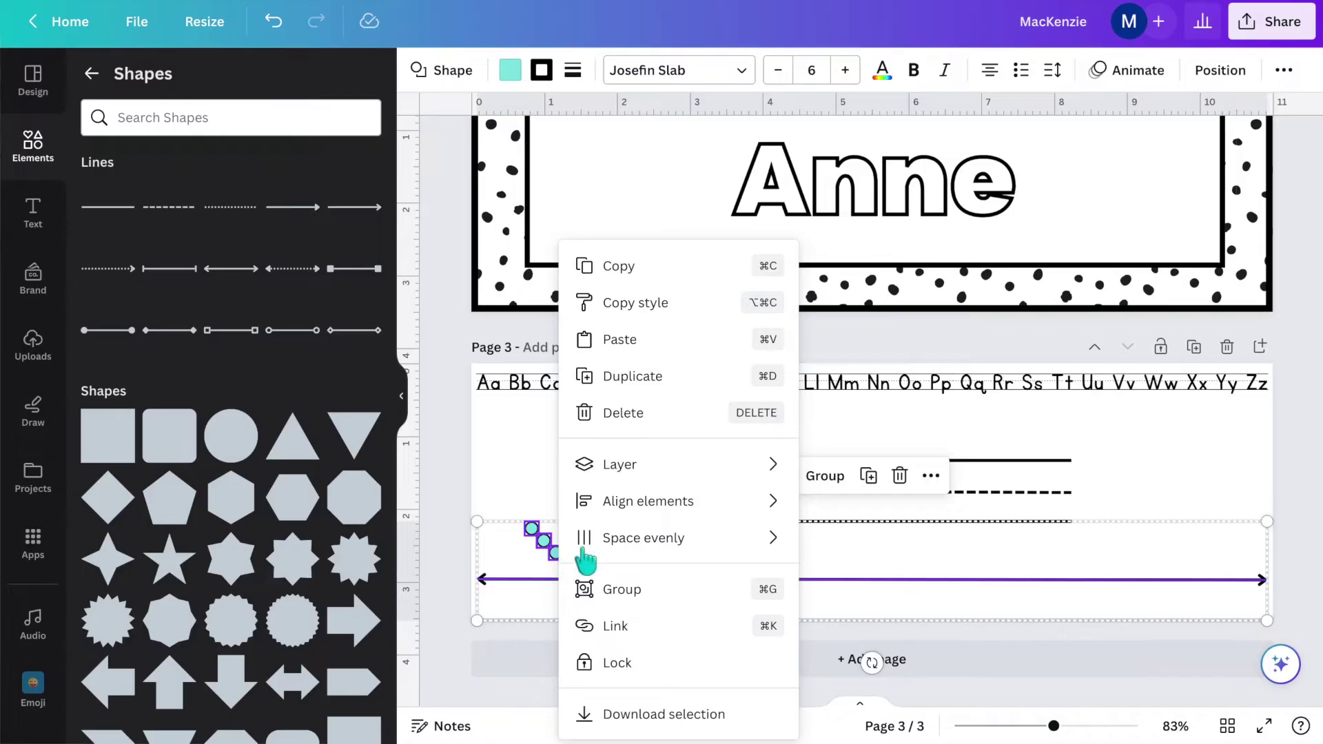
{"action": "mouse_move", "coordinate": [598, 549]}
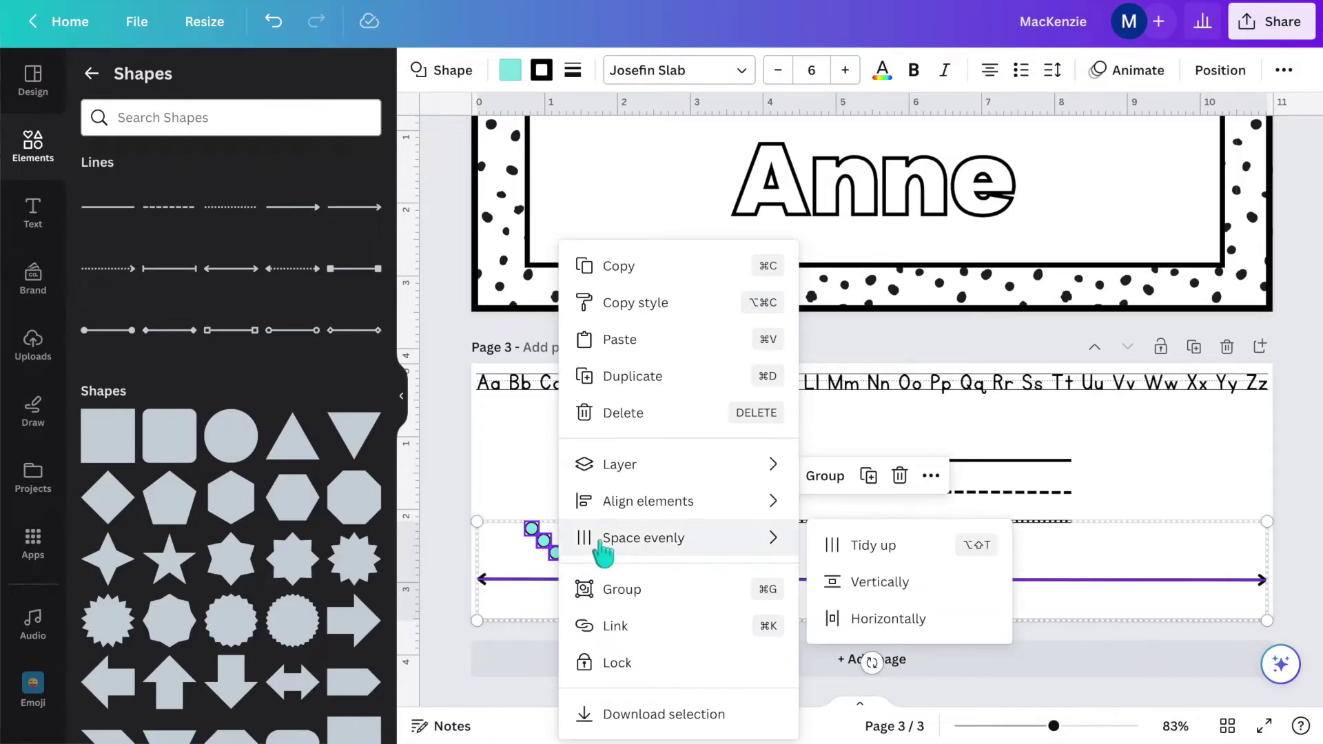
{"action": "left_click", "coordinate": [873, 548]}
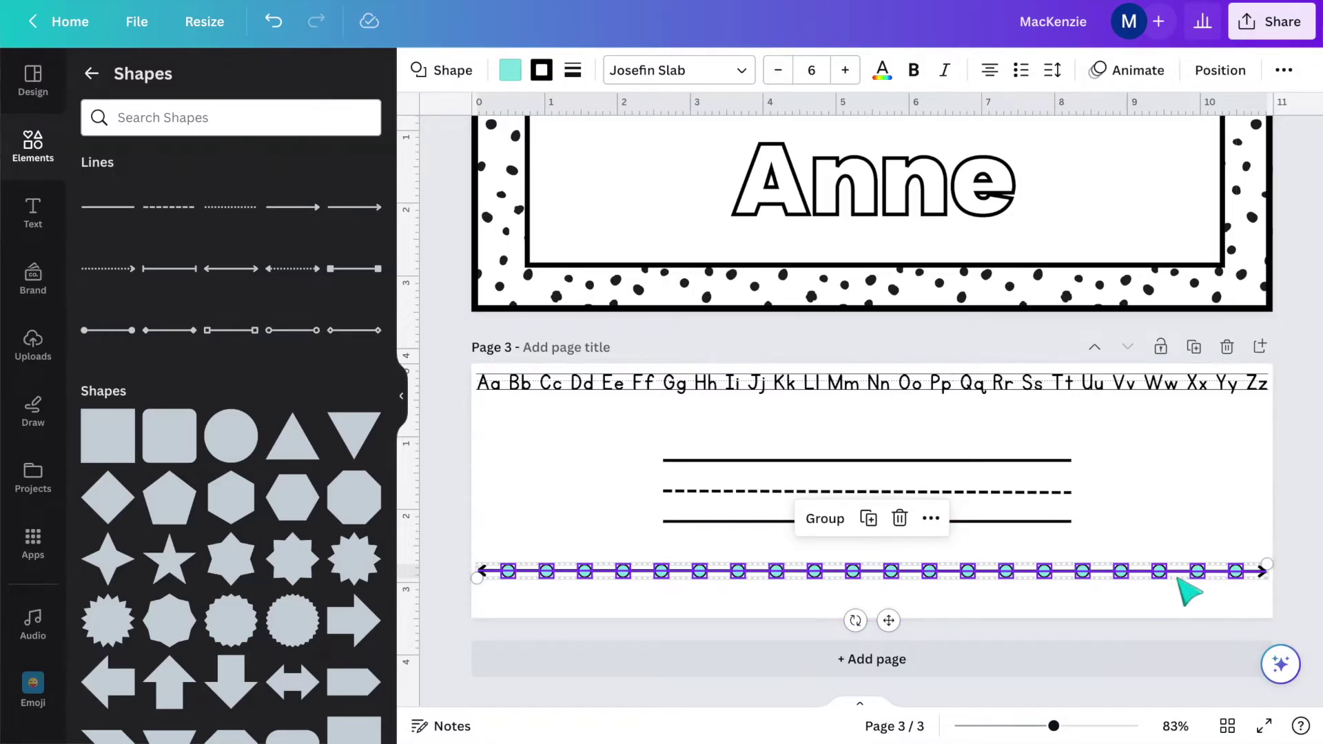
{"action": "left_click", "coordinate": [826, 519]}
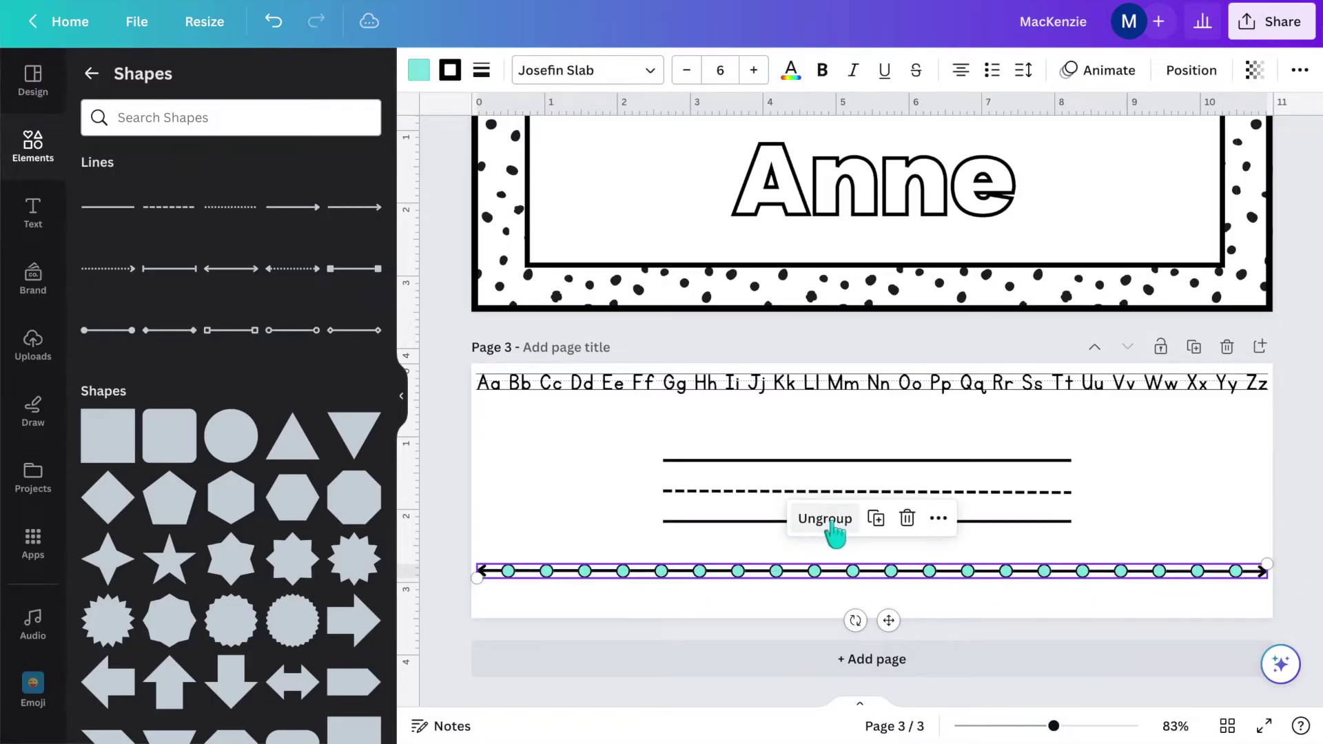
{"action": "left_click", "coordinate": [1216, 540]}
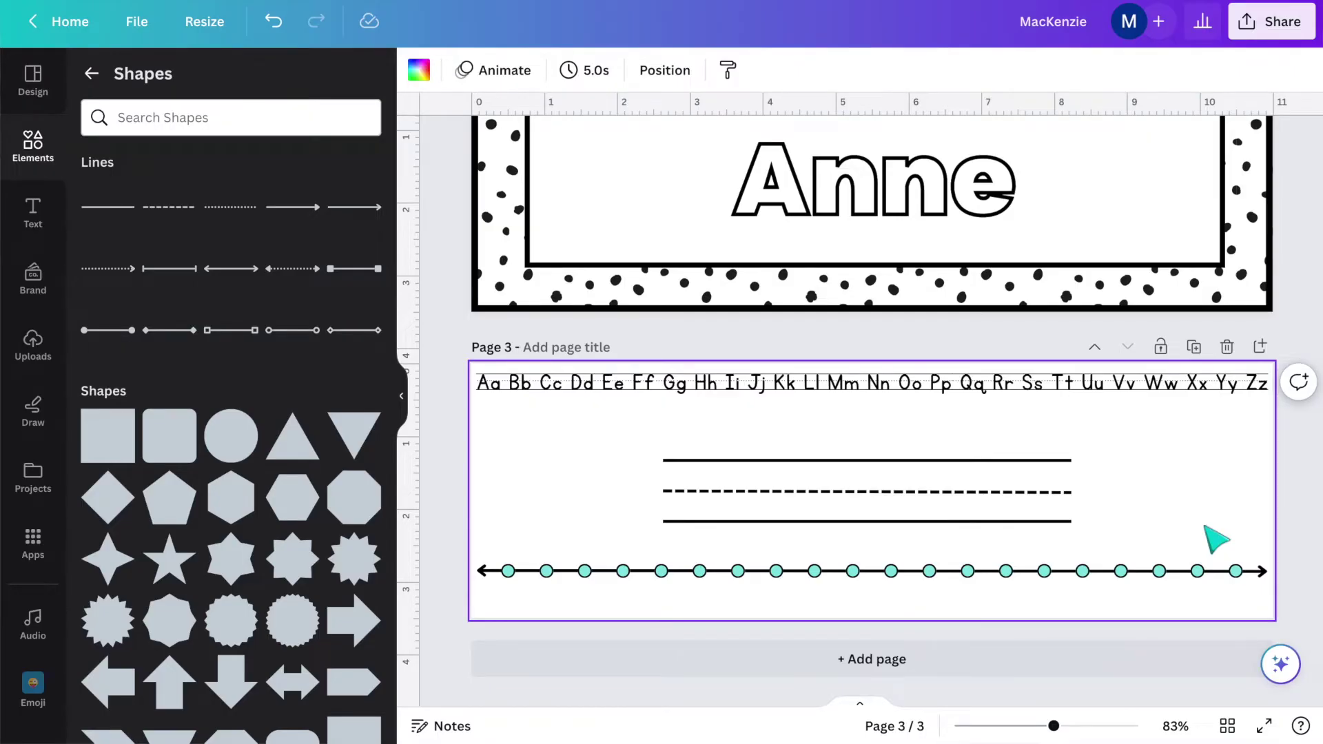
Add a heading in the KG Primary Penmanship font beside the handwriting lines.
{"action": "left_click", "coordinate": [33, 214]}
{"action": "left_click", "coordinate": [164, 232]}
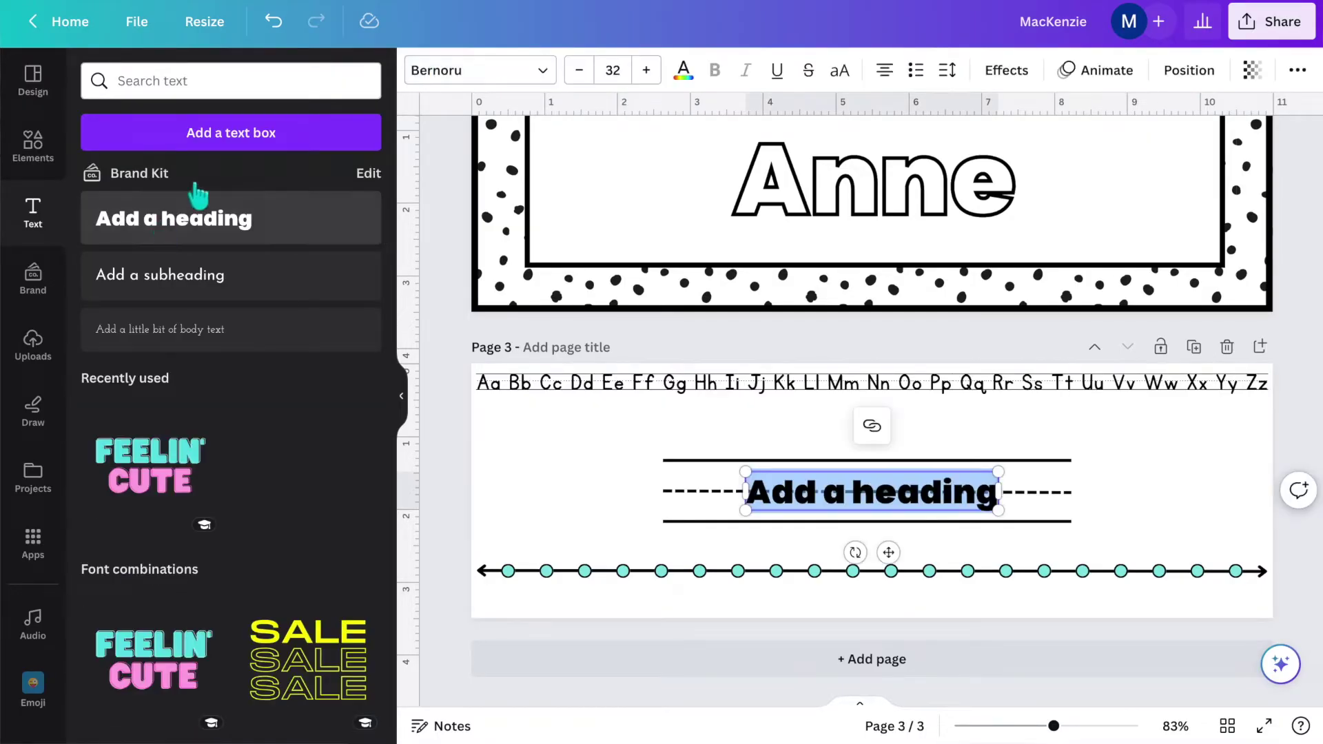
{"action": "left_click", "coordinate": [437, 71]}
{"action": "left_click", "coordinate": [219, 276]}
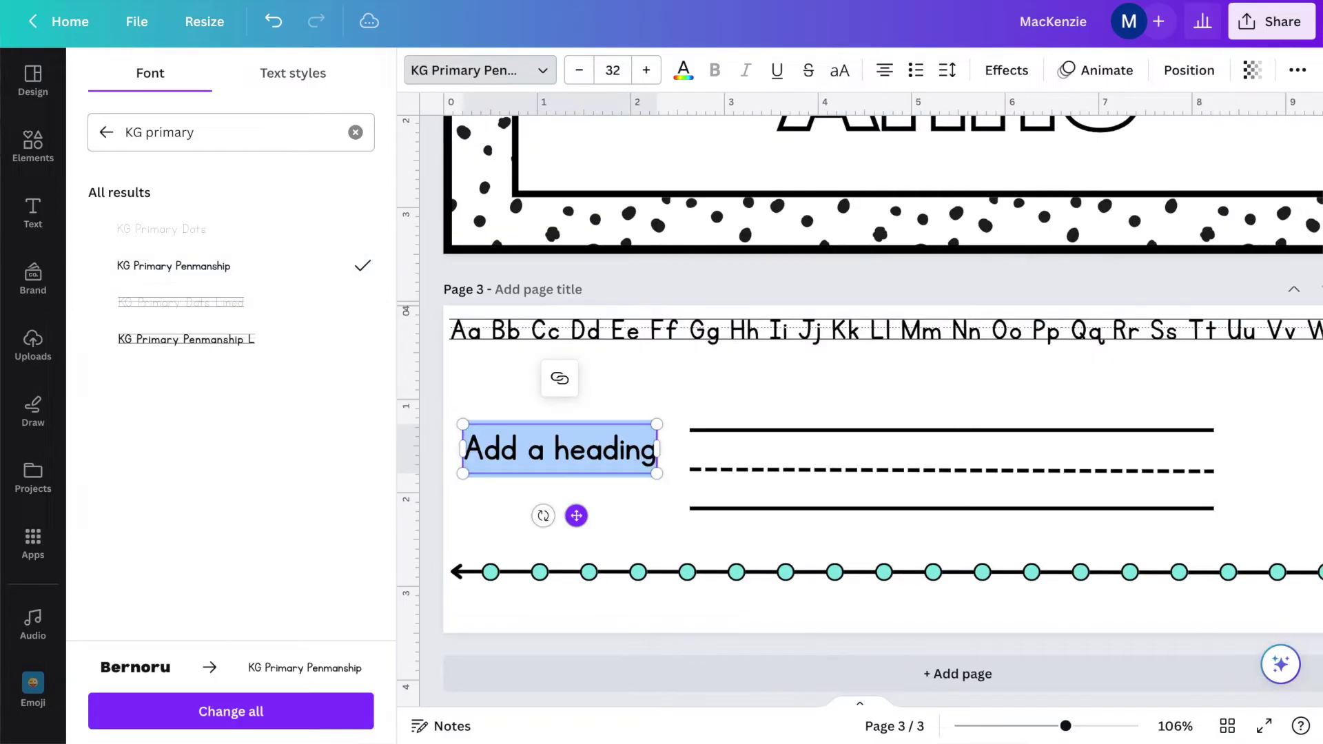
Change the heading to the number 1 and place number labels 1 to 20 at size 18 beneath the circles.
{"action": "type", "text": "q"}
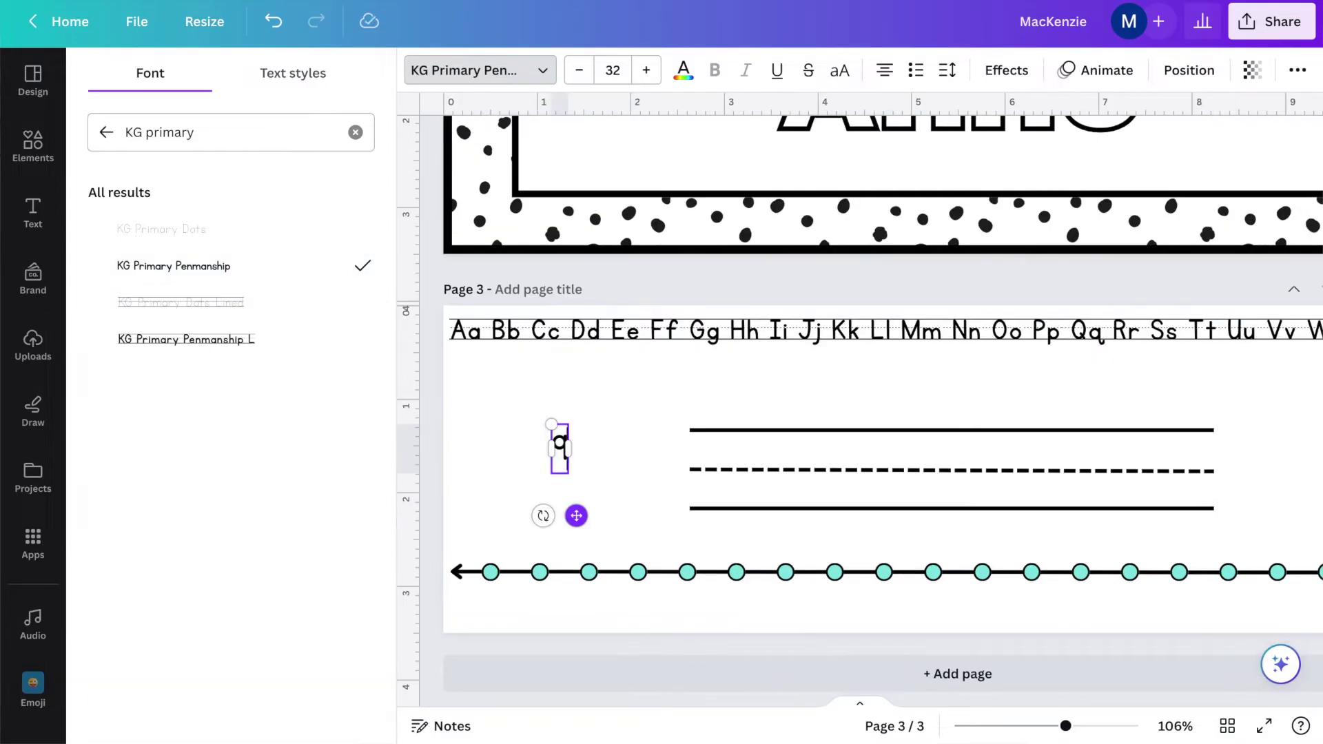
{"action": "left_click", "coordinate": [632, 513]}
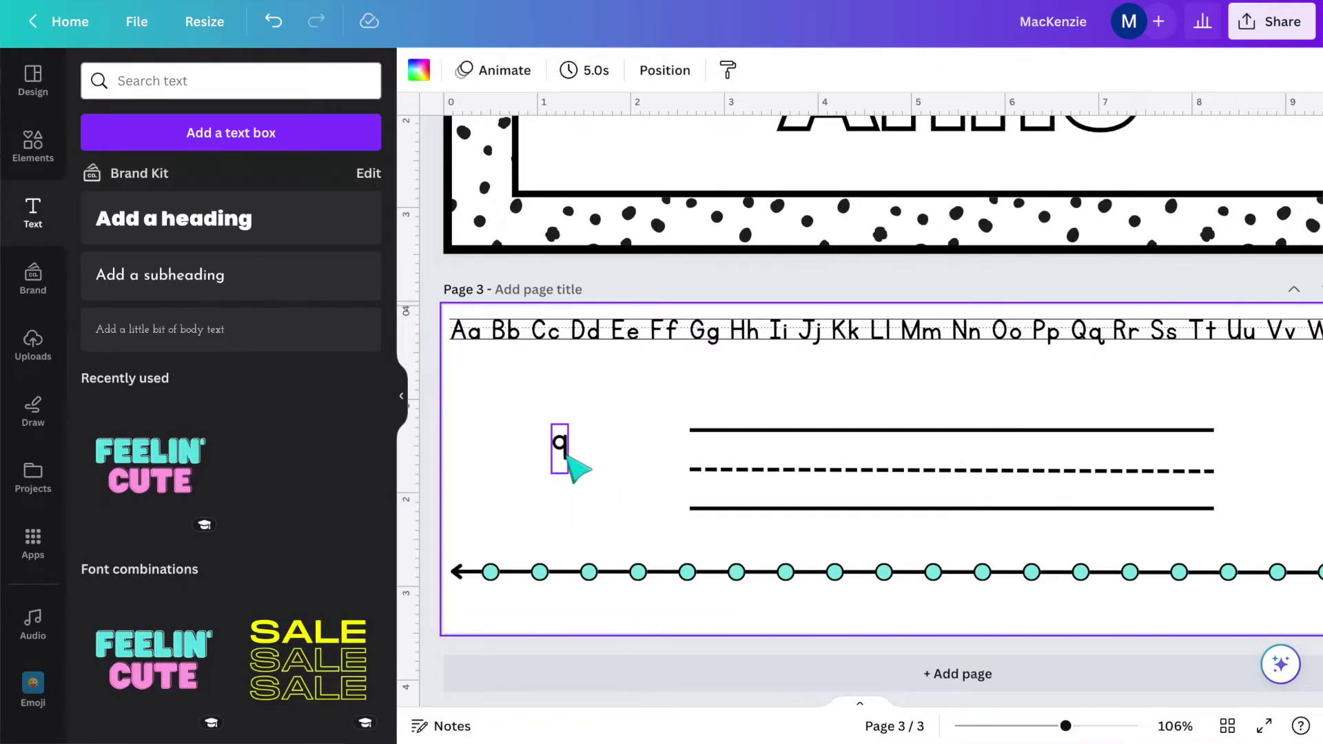
{"action": "left_click", "coordinate": [568, 463]}
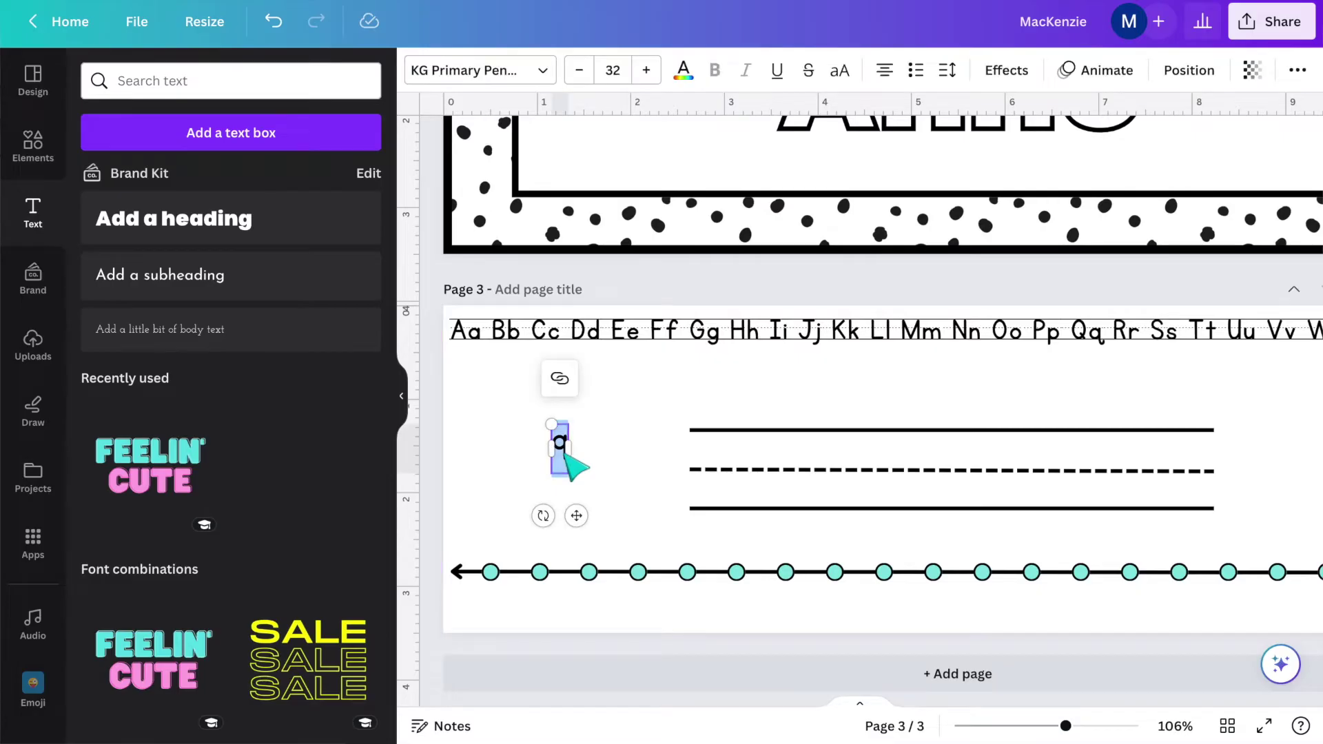
{"action": "key", "text": "BackSpace"}
{"action": "left_click", "coordinate": [636, 444]}
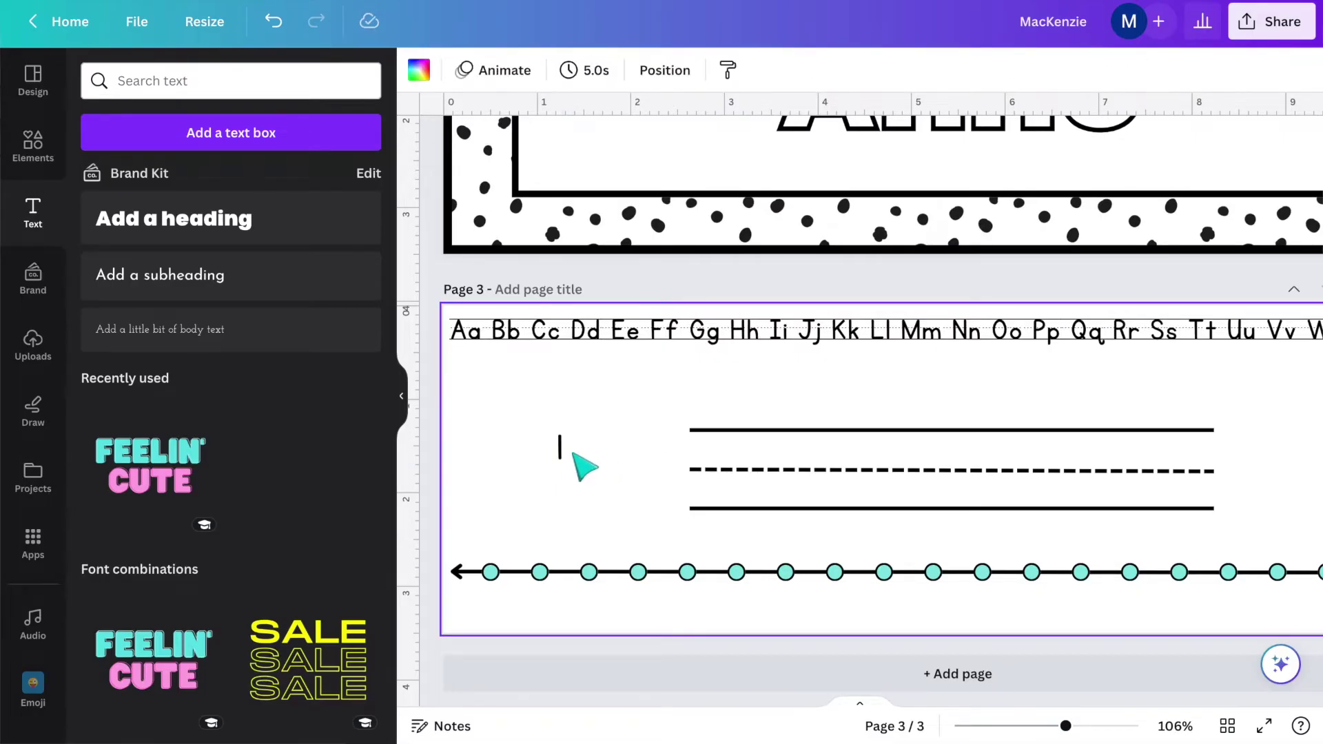
{"action": "left_click_drag", "start_coordinate": [565, 467], "coordinate": [497, 605]}
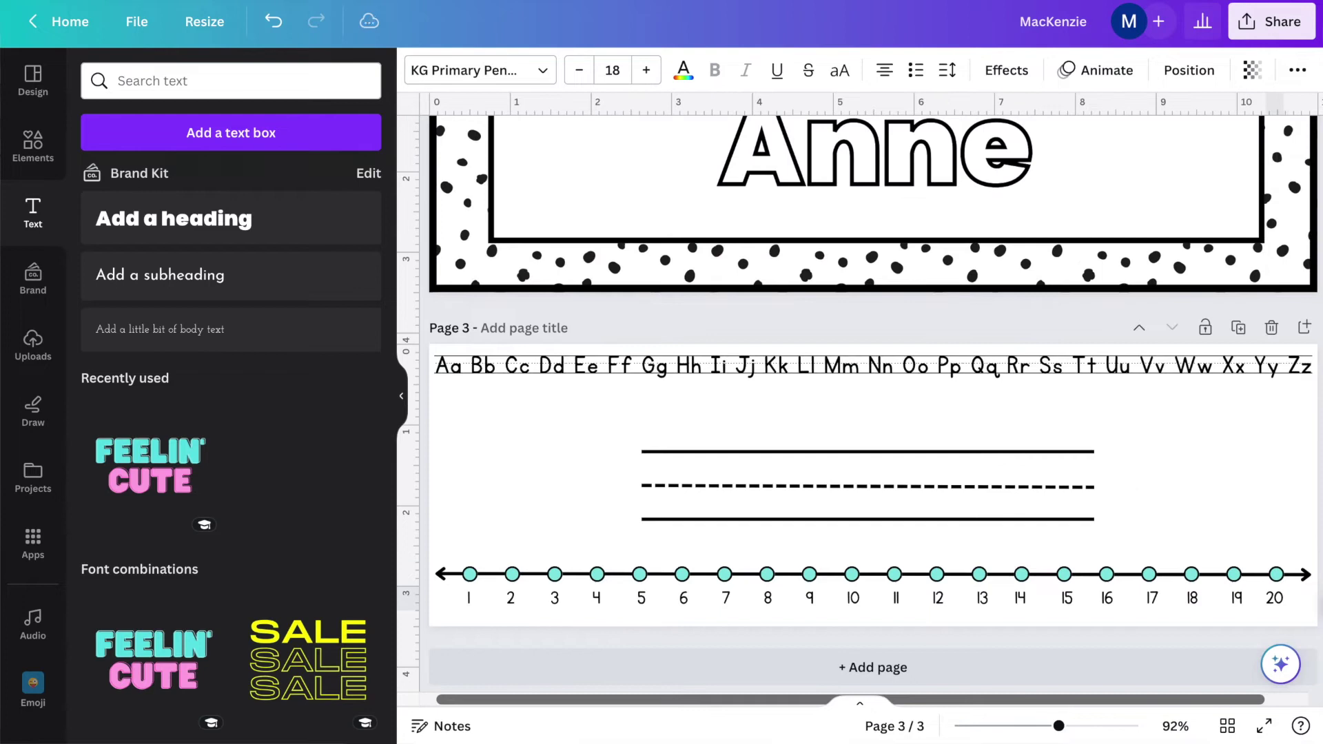
{"action": "left_click_drag", "start_coordinate": [1285, 597], "coordinate": [1286, 597]}
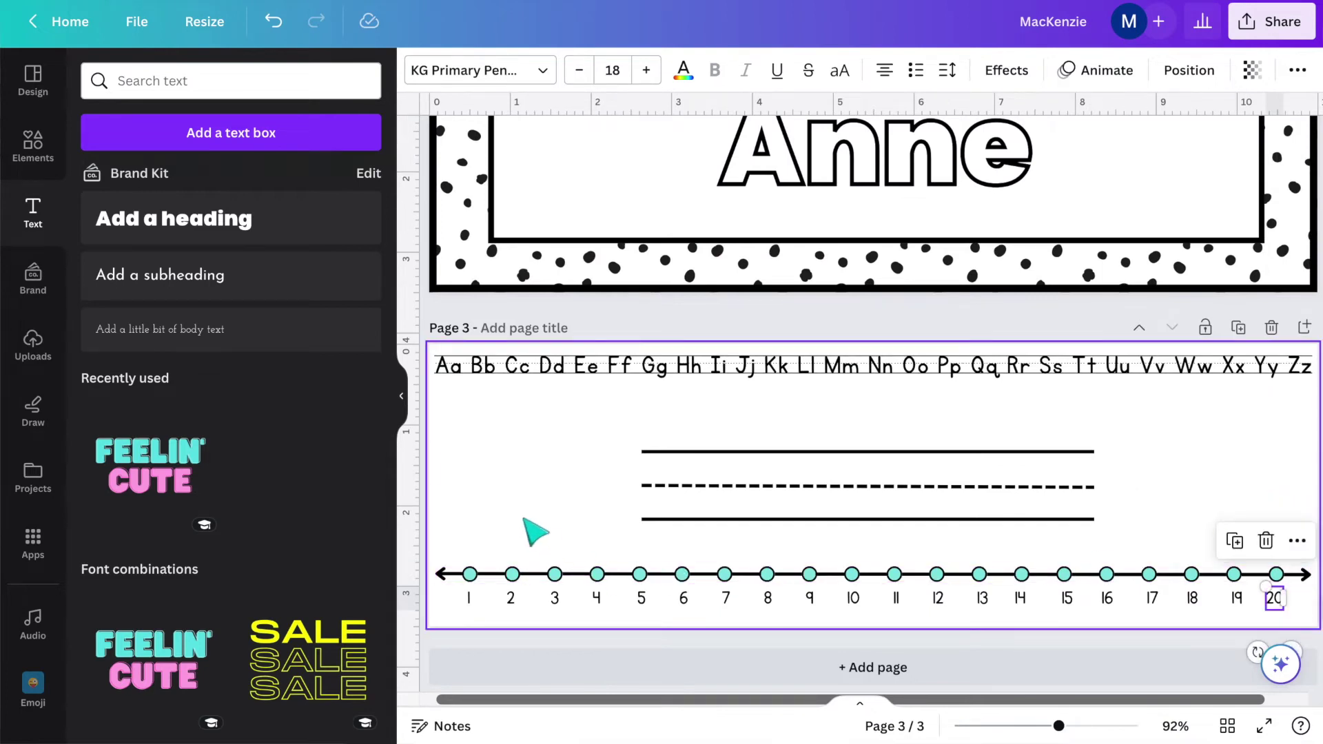
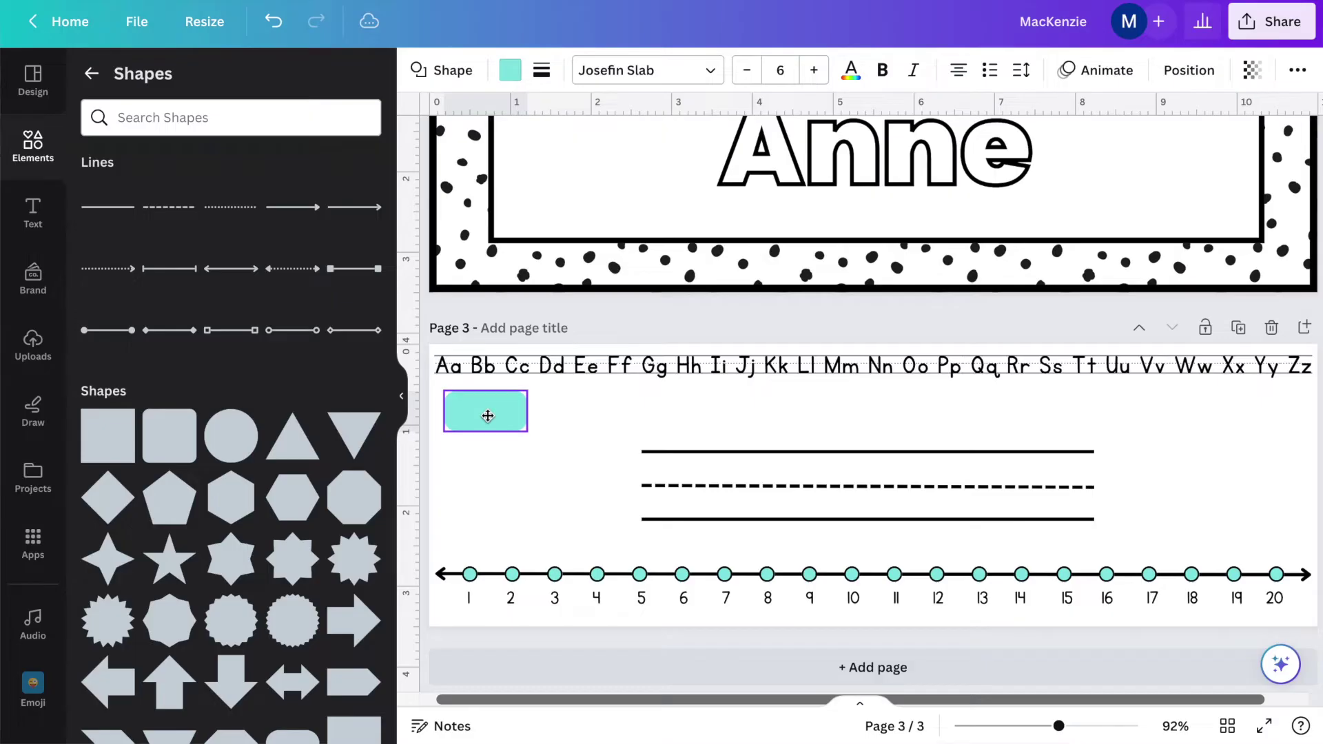
Duplicate the teal rounded rectangle into a row of nine and fit the row across the page beneath the alphabet.
{"action": "left_click", "coordinate": [488, 415]}
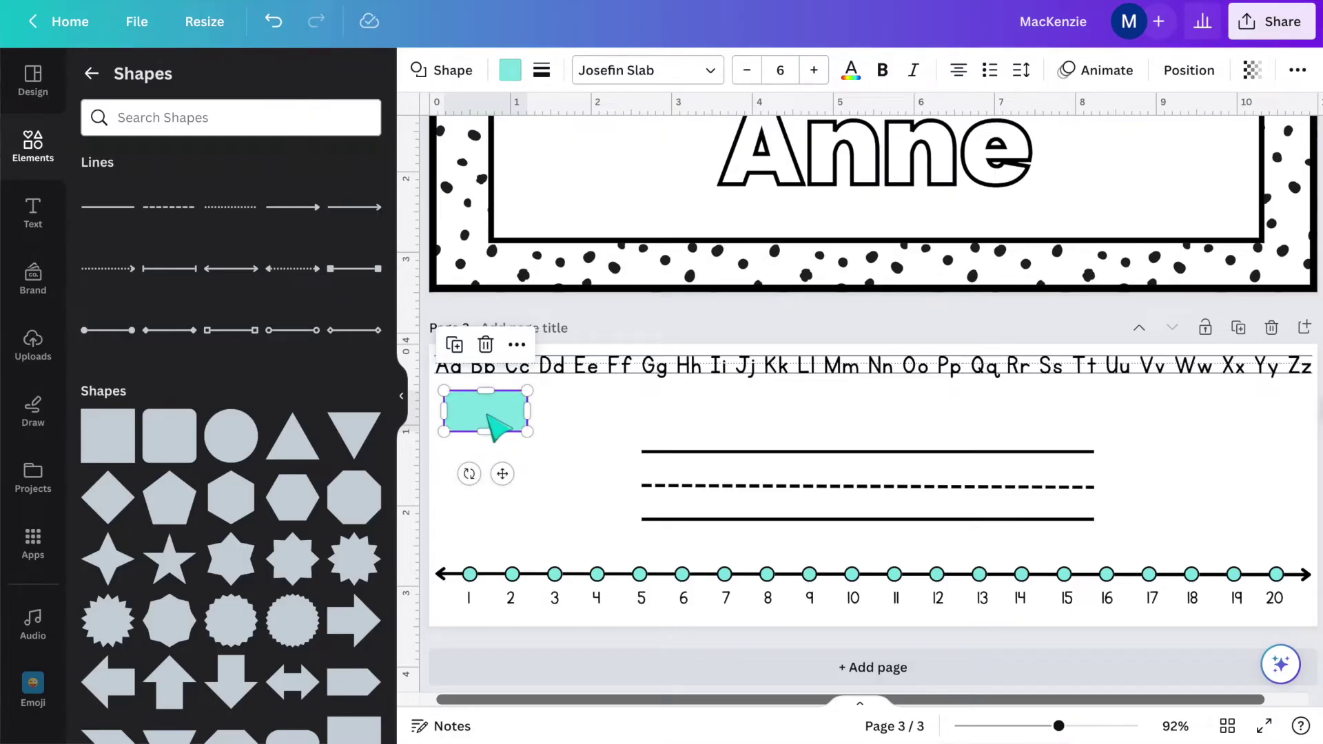
{"action": "key", "text": "ctrl+d"}
{"action": "key", "text": "ctrl+d"}
{"action": "key", "text": "ctrl+d"}
{"action": "key", "text": "ctrl+d"}
{"action": "key", "text": "ctrl+d"}
{"action": "key", "text": "ctrl+d"}
{"action": "key", "text": "ctrl+d"}
{"action": "key", "text": "ctrl+d"}
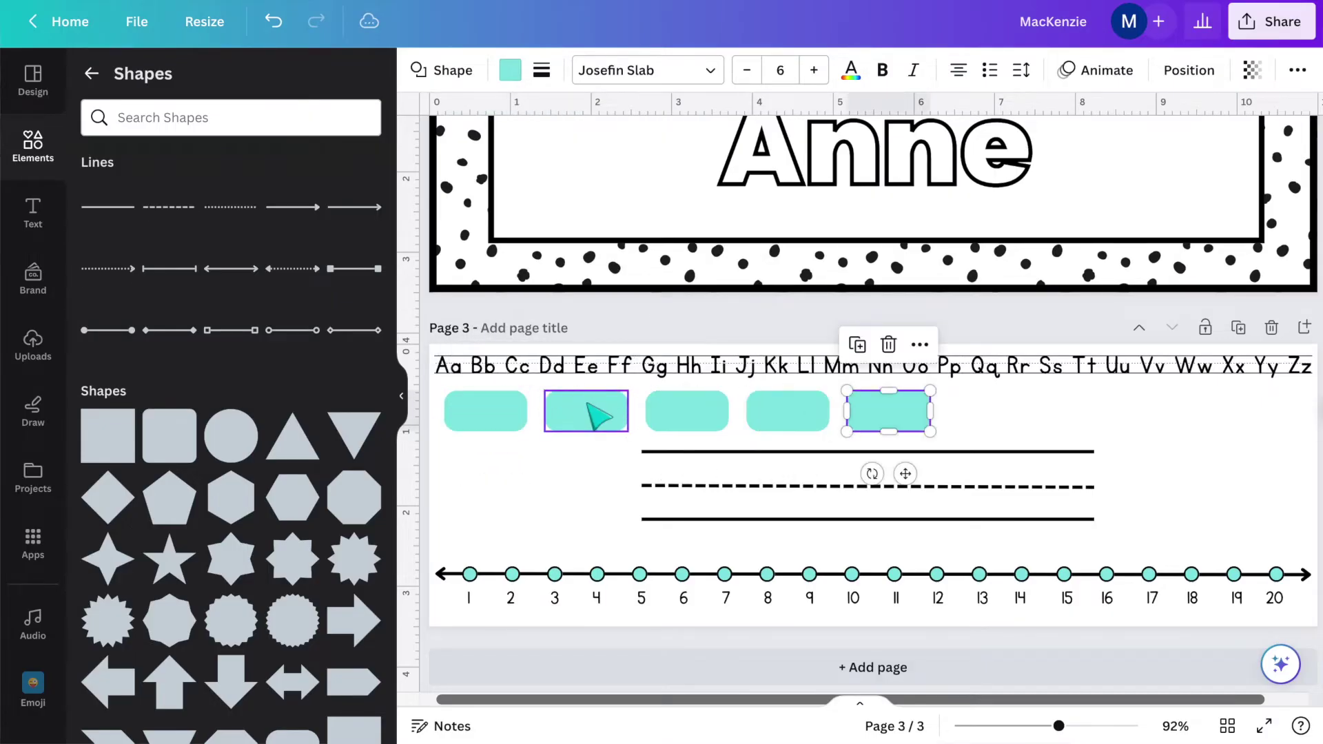
{"action": "left_click_drag", "start_coordinate": [1318, 441], "coordinate": [445, 431]}
{"action": "left_click_drag", "start_coordinate": [444, 432], "coordinate": [583, 414]}
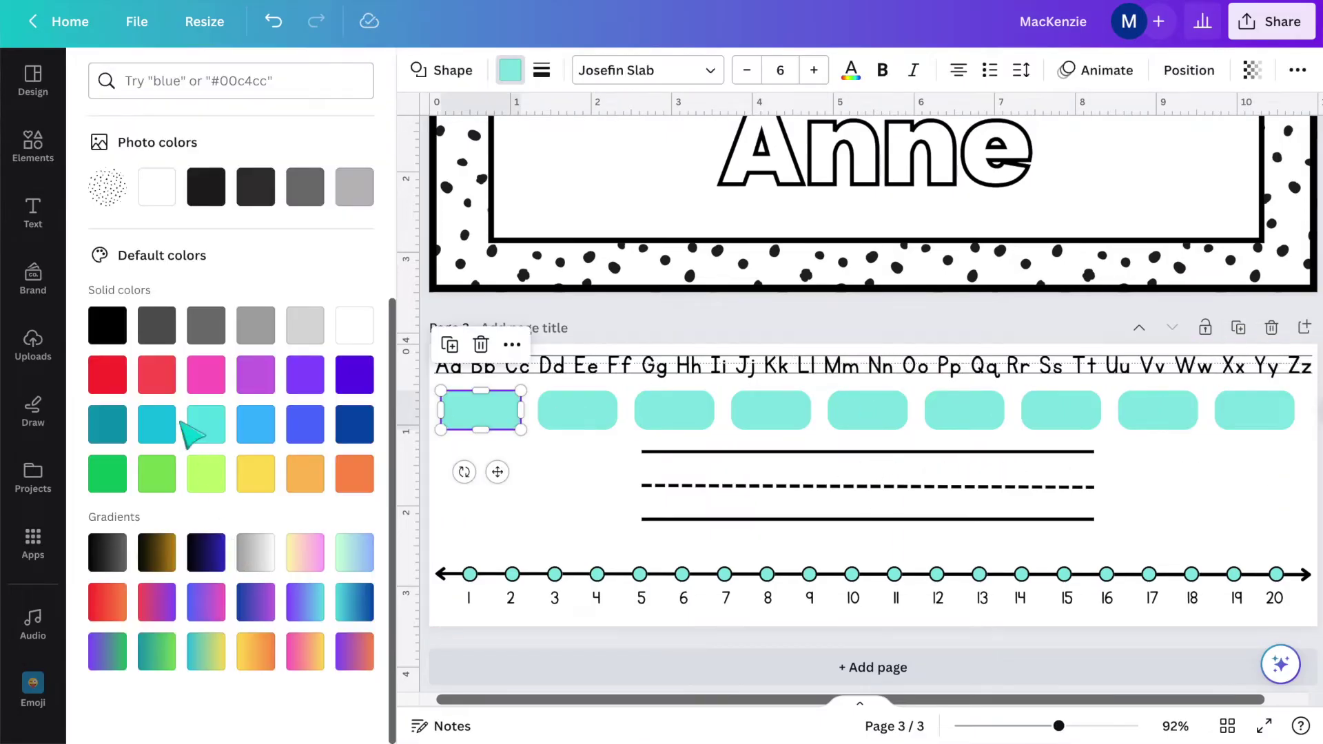
Fill the first five rounded rectangles with red, orange, yellow, green and light blue in order.
{"action": "left_click", "coordinate": [156, 374]}
{"action": "left_click", "coordinate": [577, 410]}
{"action": "left_click", "coordinate": [354, 473]}
{"action": "left_click", "coordinate": [674, 410]}
{"action": "left_click", "coordinate": [256, 473]}
{"action": "left_click", "coordinate": [785, 417]}
{"action": "left_click", "coordinate": [156, 473]}
{"action": "left_click", "coordinate": [867, 410]}
{"action": "left_click", "coordinate": [255, 424]}
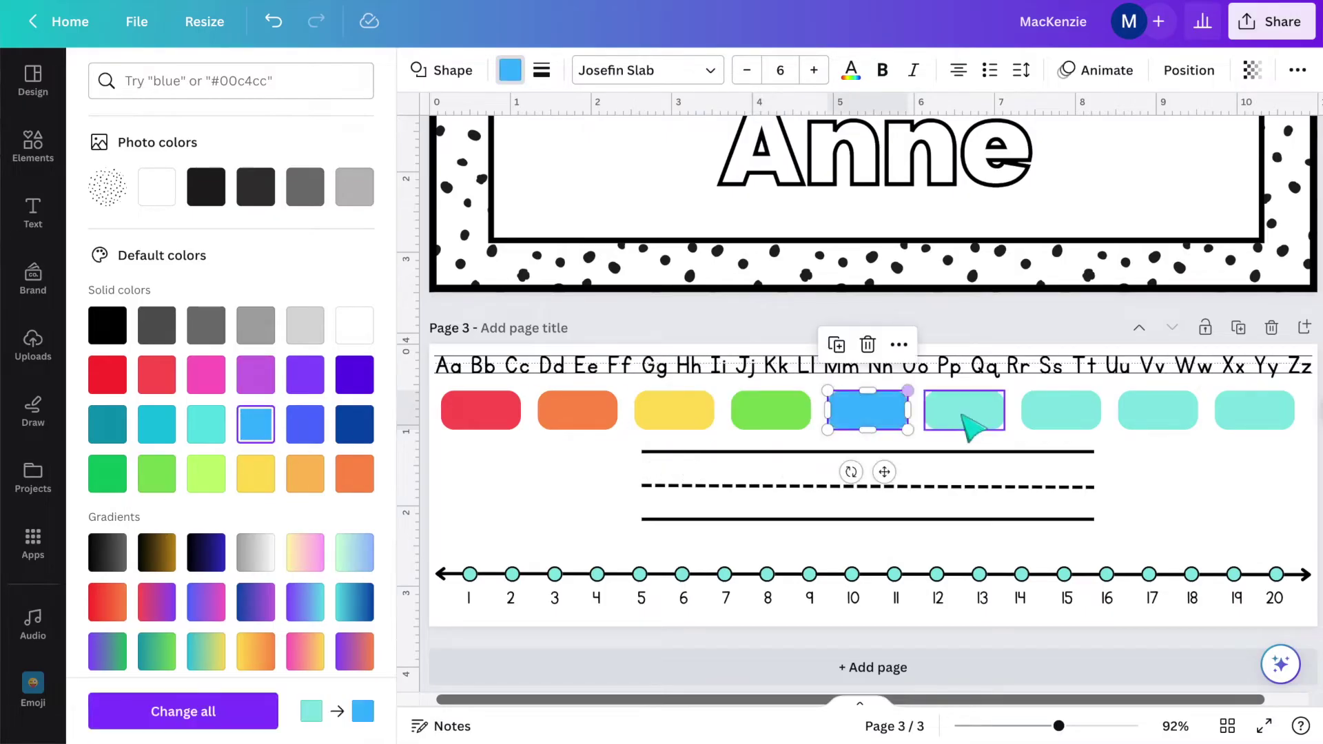
Fill the sixth rounded rectangle purple and the seventh black.
{"action": "left_click", "coordinate": [964, 410]}
{"action": "left_click", "coordinate": [305, 374]}
{"action": "left_click", "coordinate": [1062, 410]}
{"action": "left_click", "coordinate": [107, 324]}
Fill the eighth rounded rectangle brown and the ninth white, using color searches for "brown" and "white".
{"action": "left_click", "coordinate": [1137, 417]}
{"action": "left_click", "coordinate": [236, 80]}
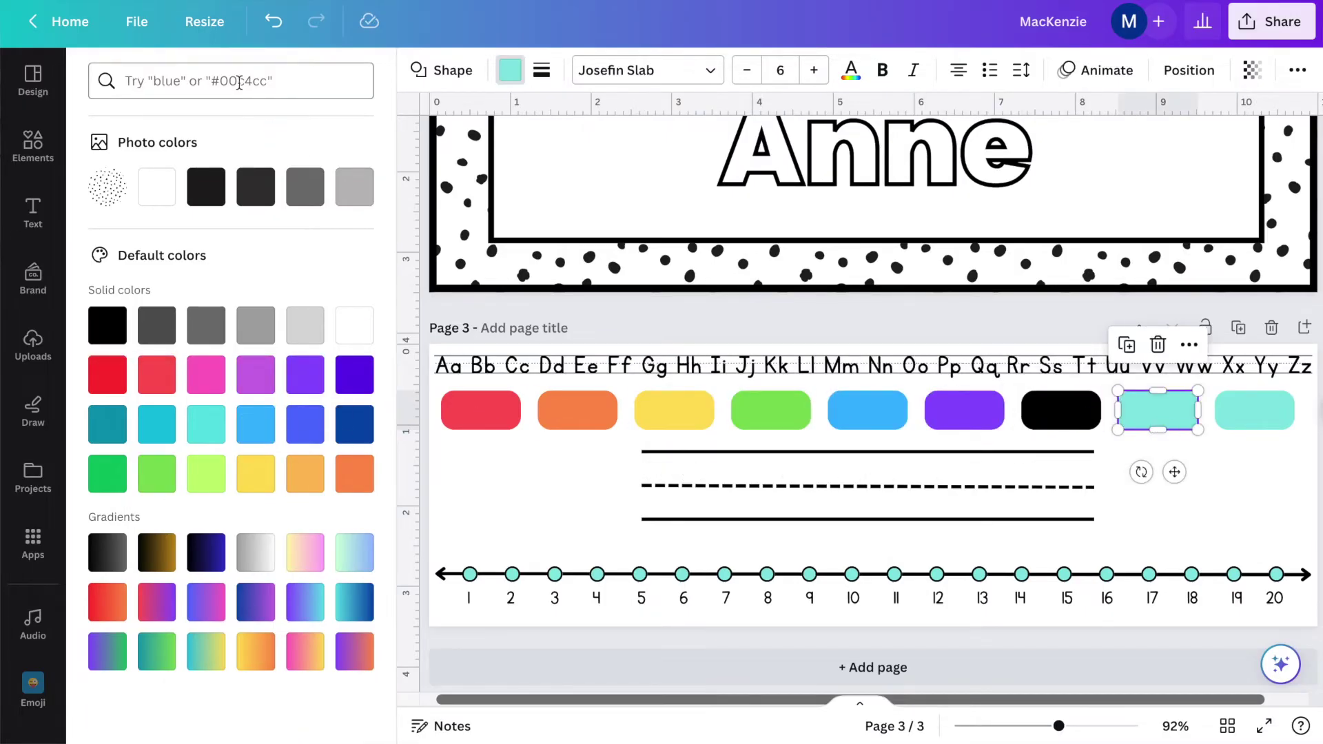
{"action": "type", "text": "brown"}
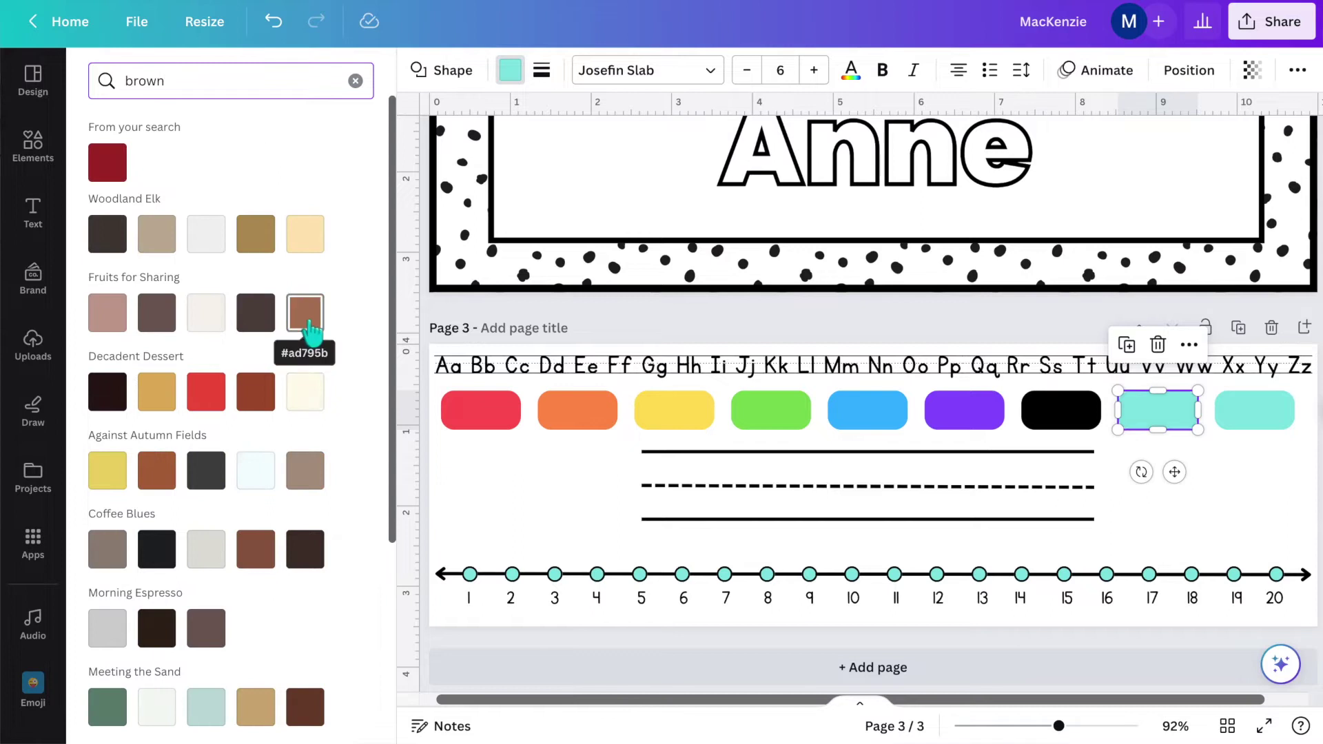
{"action": "left_click", "coordinate": [305, 313]}
{"action": "left_click", "coordinate": [1254, 410]}
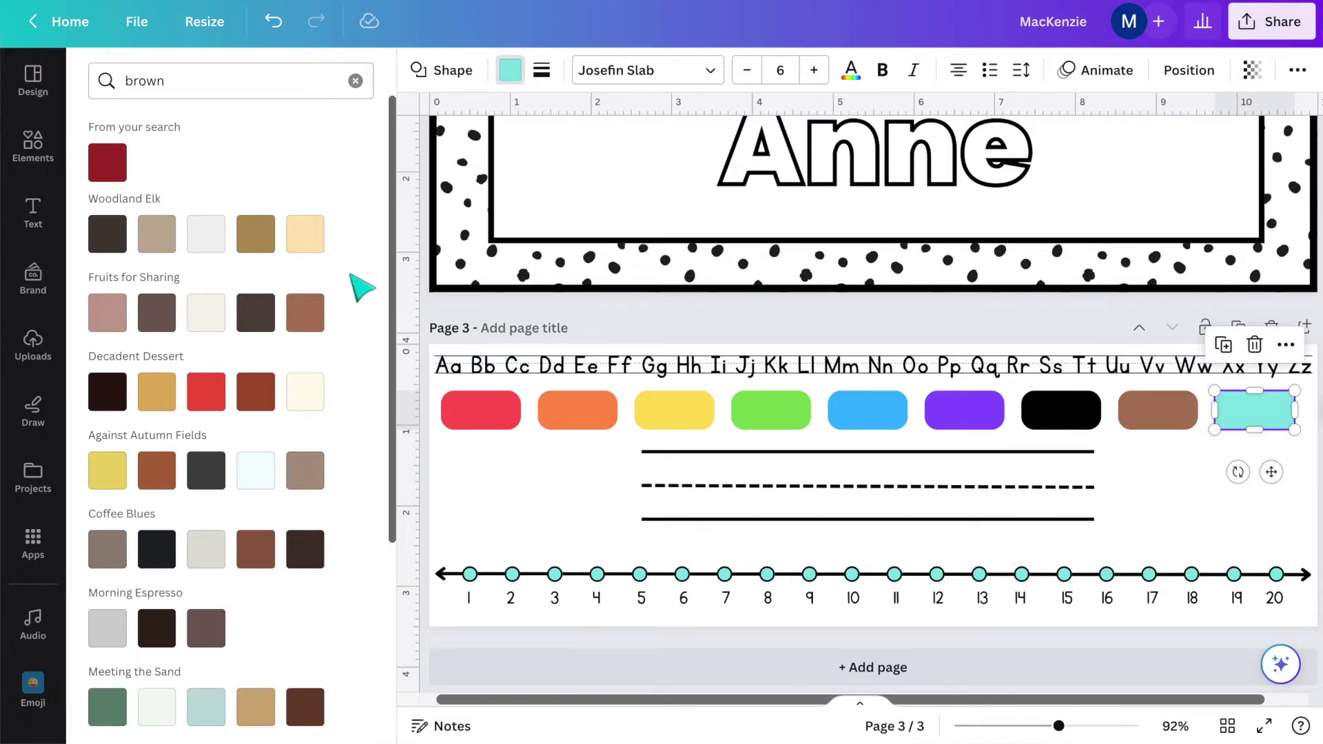
{"action": "left_click", "coordinate": [138, 80]}
{"action": "type", "text": "white"}
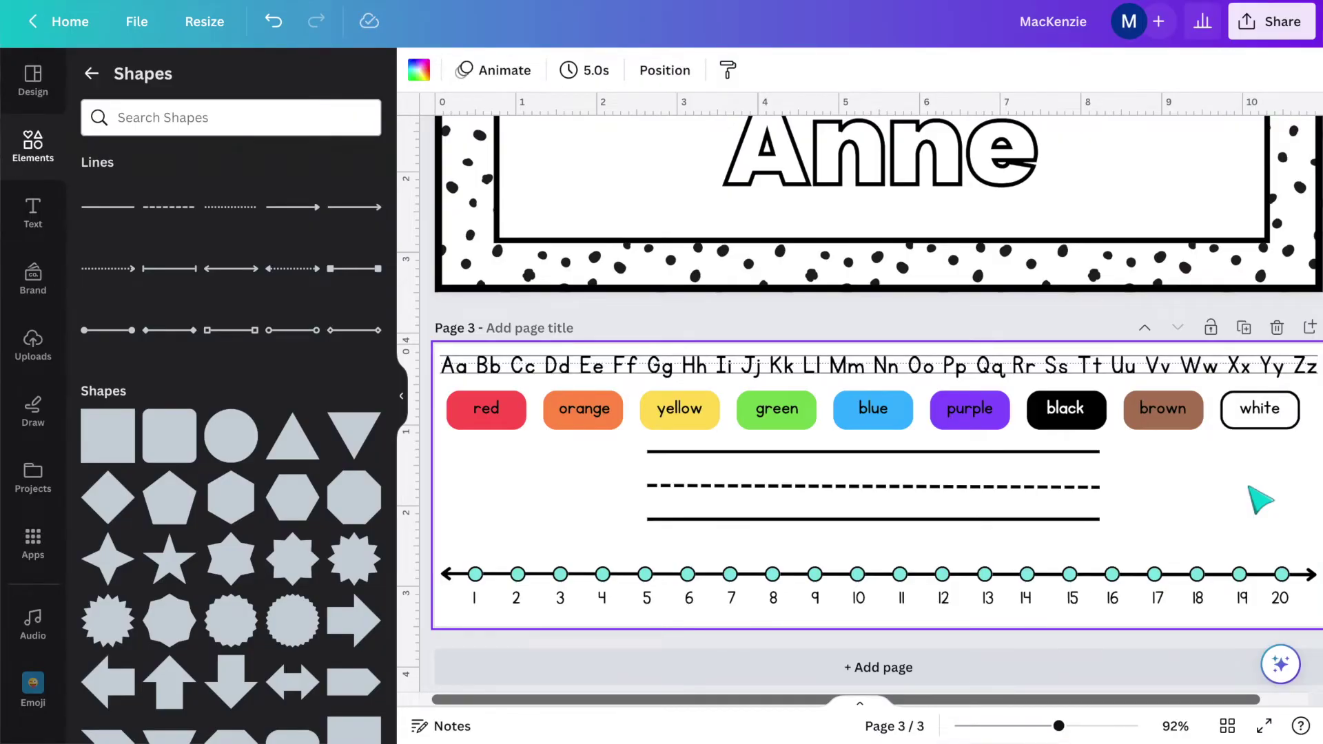
Search the graphics for "hand" and add the white open hand to page 3.
{"action": "left_click", "coordinate": [42, 150]}
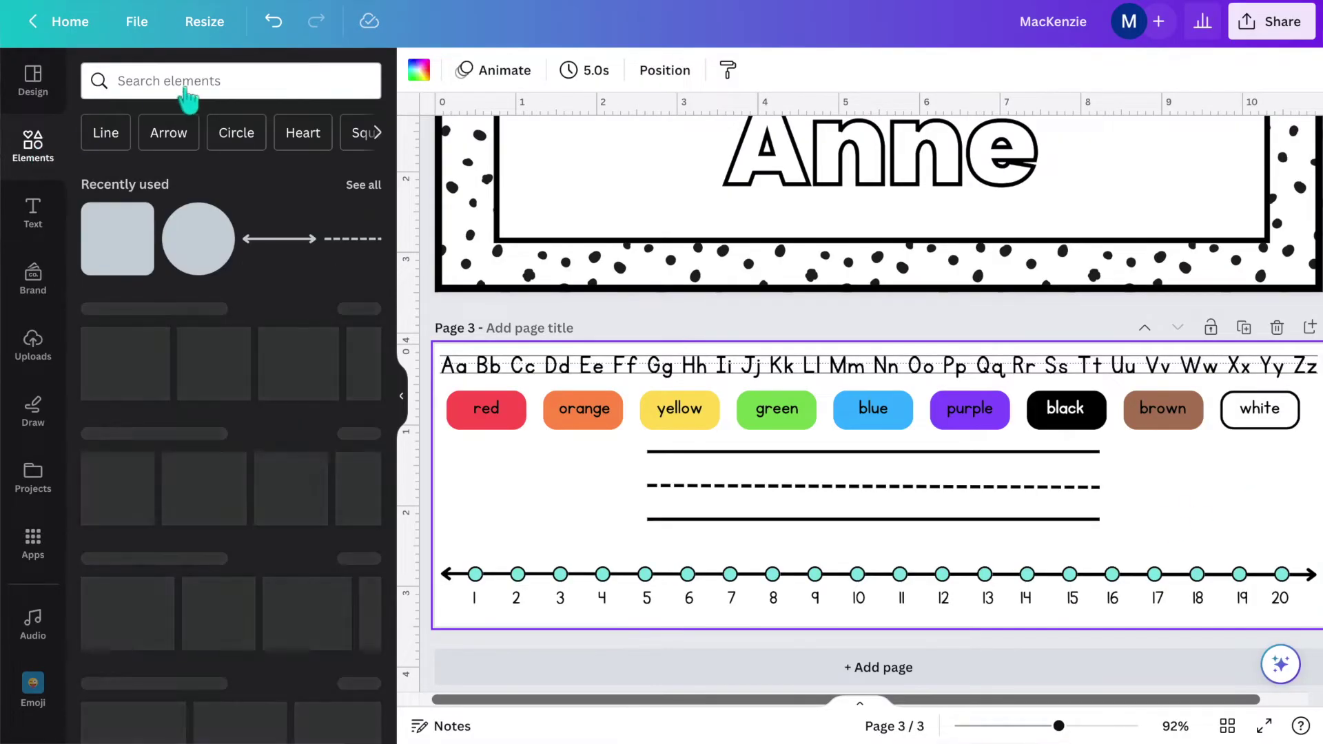
{"action": "type", "text": "hand"}
{"action": "key", "text": "Return"}
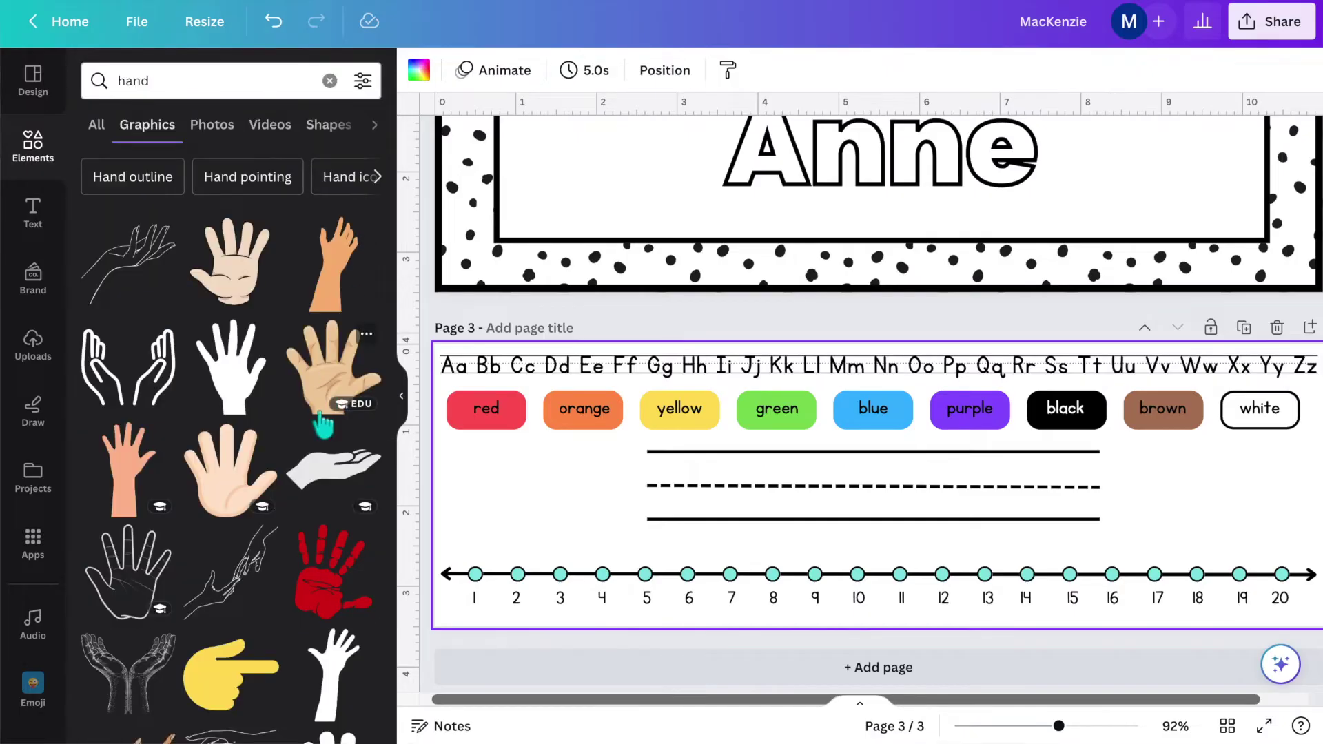
{"action": "scroll", "coordinate": [324, 427], "scroll_direction": "down", "scroll_amount": 2}
{"action": "scroll", "coordinate": [324, 431], "scroll_direction": "down", "scroll_amount": 2}
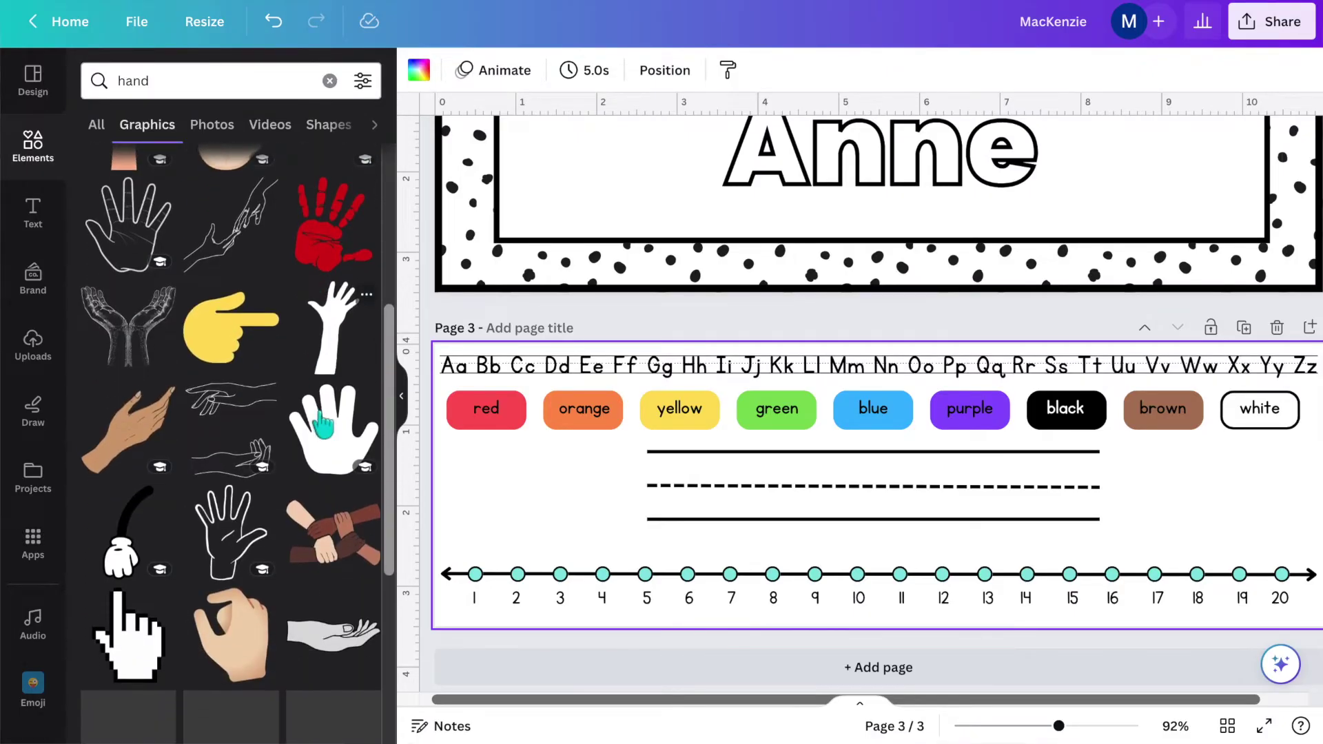
{"action": "left_click", "coordinate": [329, 448]}
Place the hand before the start of the handwriting lines, tilt it slightly and fill it teal.
{"action": "left_click_drag", "start_coordinate": [882, 517], "coordinate": [570, 513]}
{"action": "left_click_drag", "start_coordinate": [550, 594], "coordinate": [576, 592]}
{"action": "left_click", "coordinate": [418, 70]}
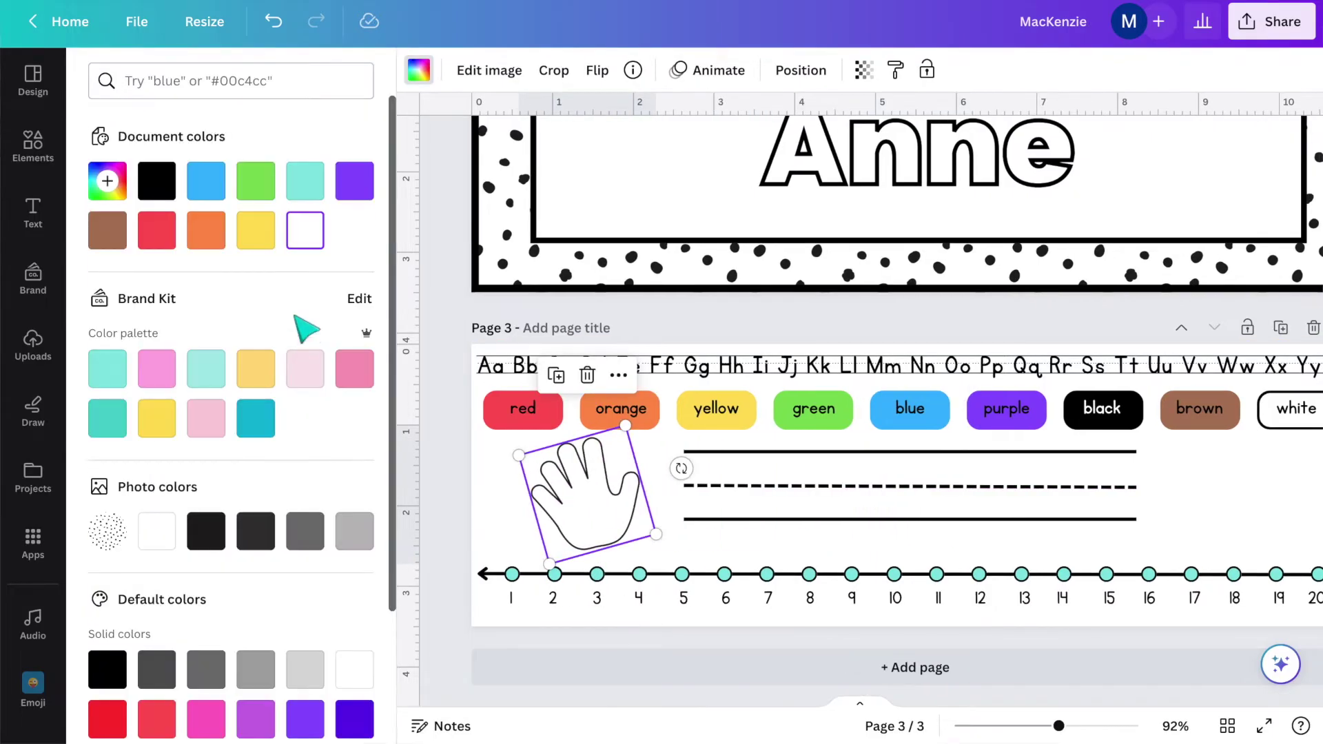
{"action": "left_click", "coordinate": [308, 183]}
Duplicate the teal hand and place the copy beyond the other end of the handwriting lines.
{"action": "left_click", "coordinate": [394, 529]}
{"action": "key", "text": "ctrl+d"}
{"action": "left_click_drag", "start_coordinate": [406, 530], "coordinate": [1035, 529]}
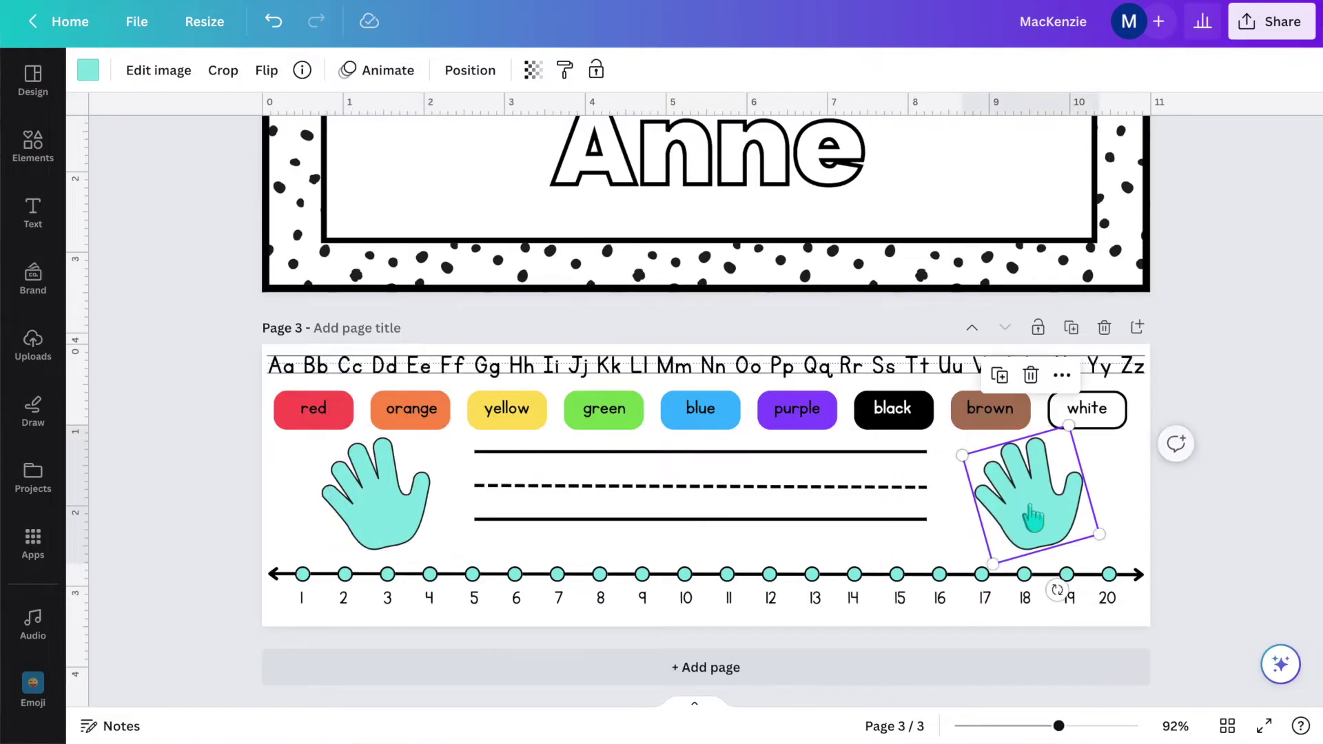
Flip the copied hand horizontally and rotate it to mirror the first hand's tilt.
{"action": "left_click", "coordinate": [265, 71]}
{"action": "left_click", "coordinate": [312, 124]}
{"action": "left_click_drag", "start_coordinate": [1057, 591], "coordinate": [992, 586]}
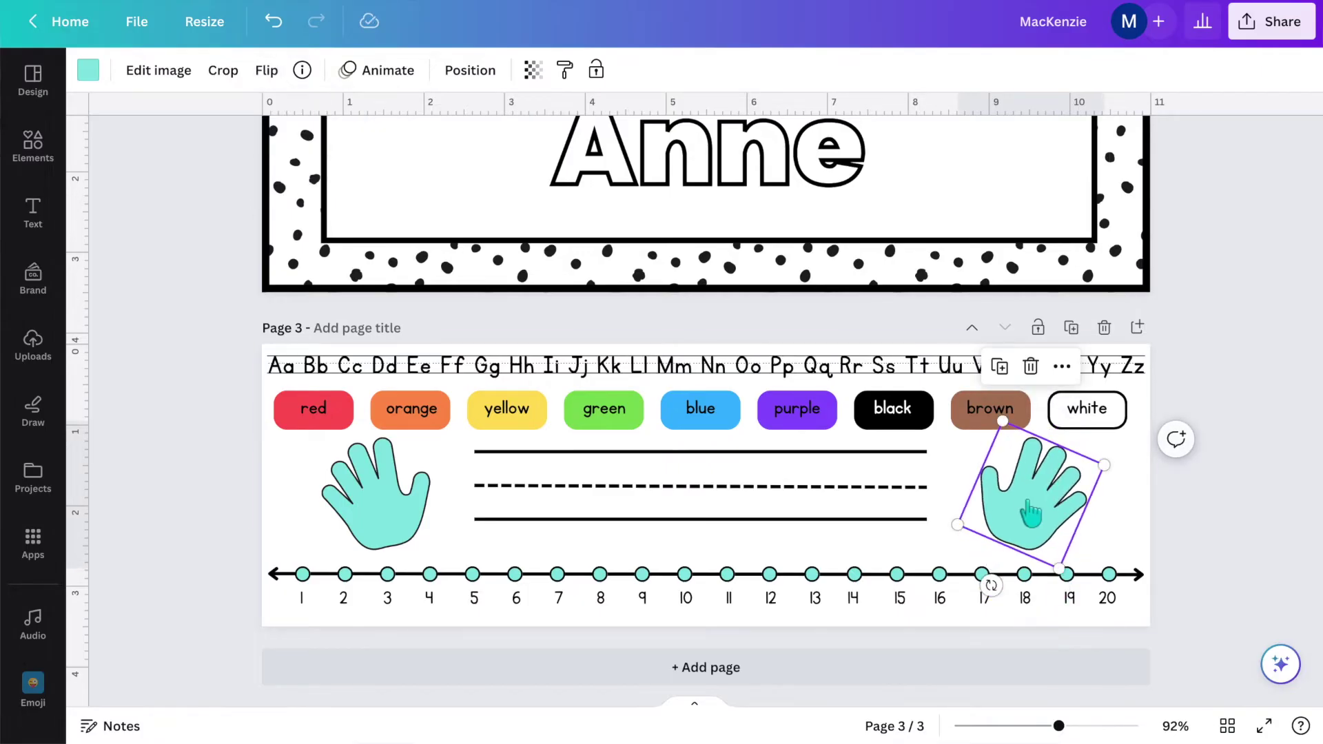